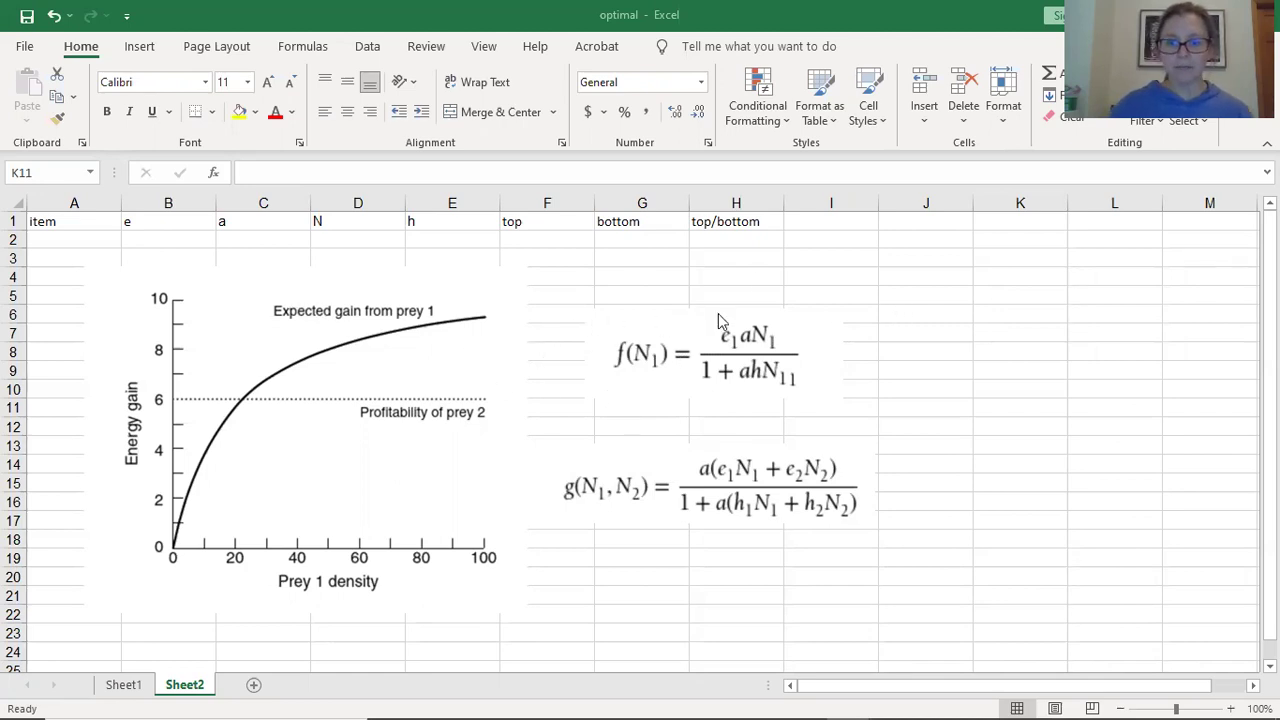
Start a variable legend with the symbol e in J6 and its meaning, energy, in K6
{"action": "left_click", "coordinate": [926, 314]}
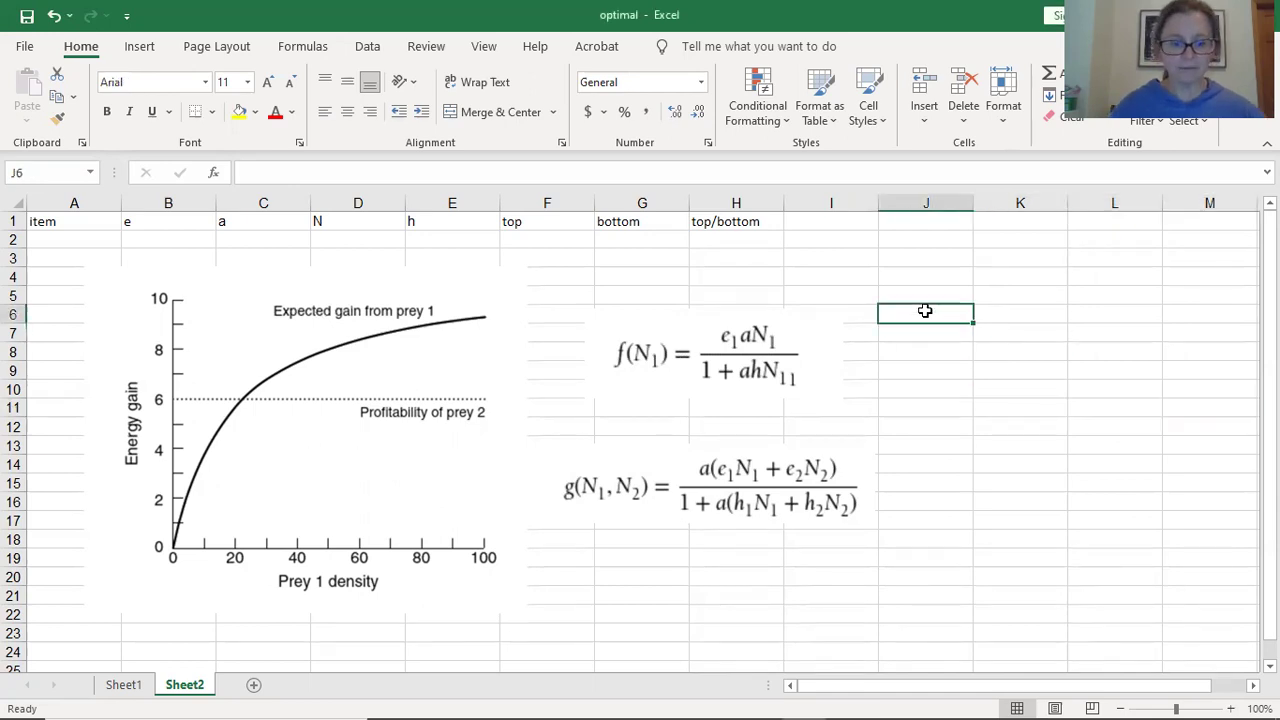
{"action": "type", "text": "e"}
{"action": "key", "text": "Tab"}
{"action": "type", "text": "energry"}
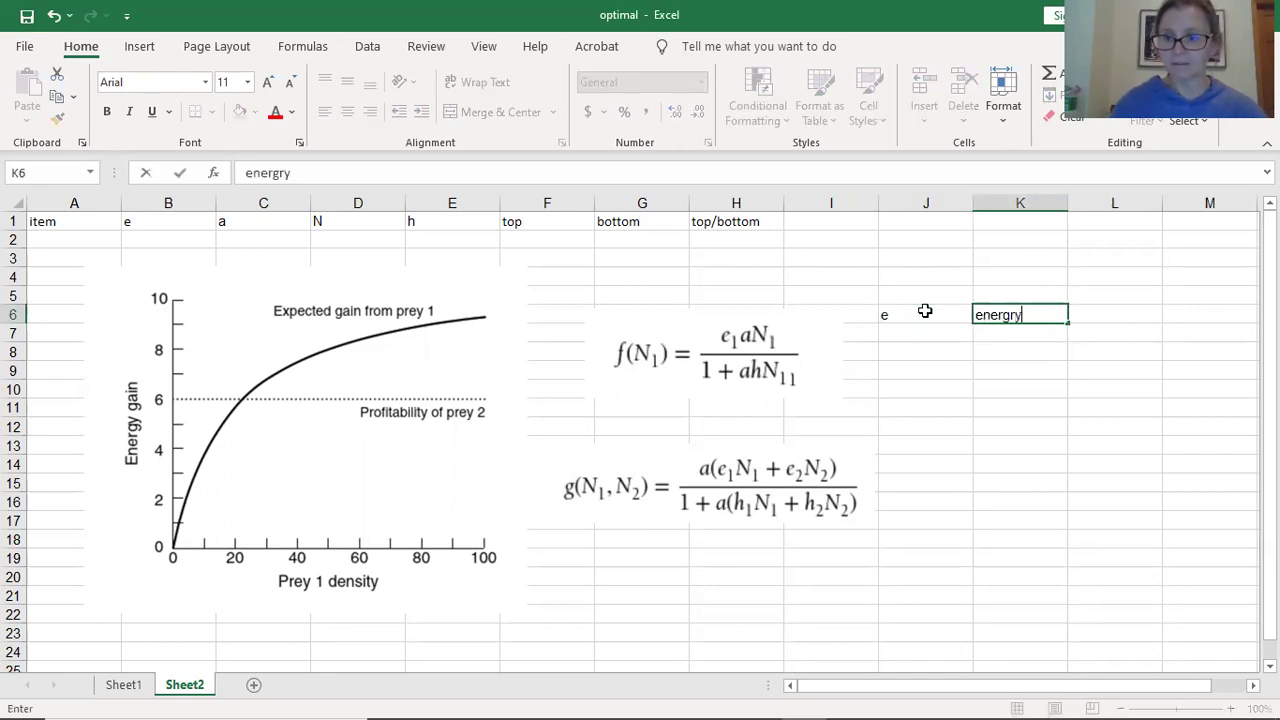
{"action": "key", "text": "Return"}
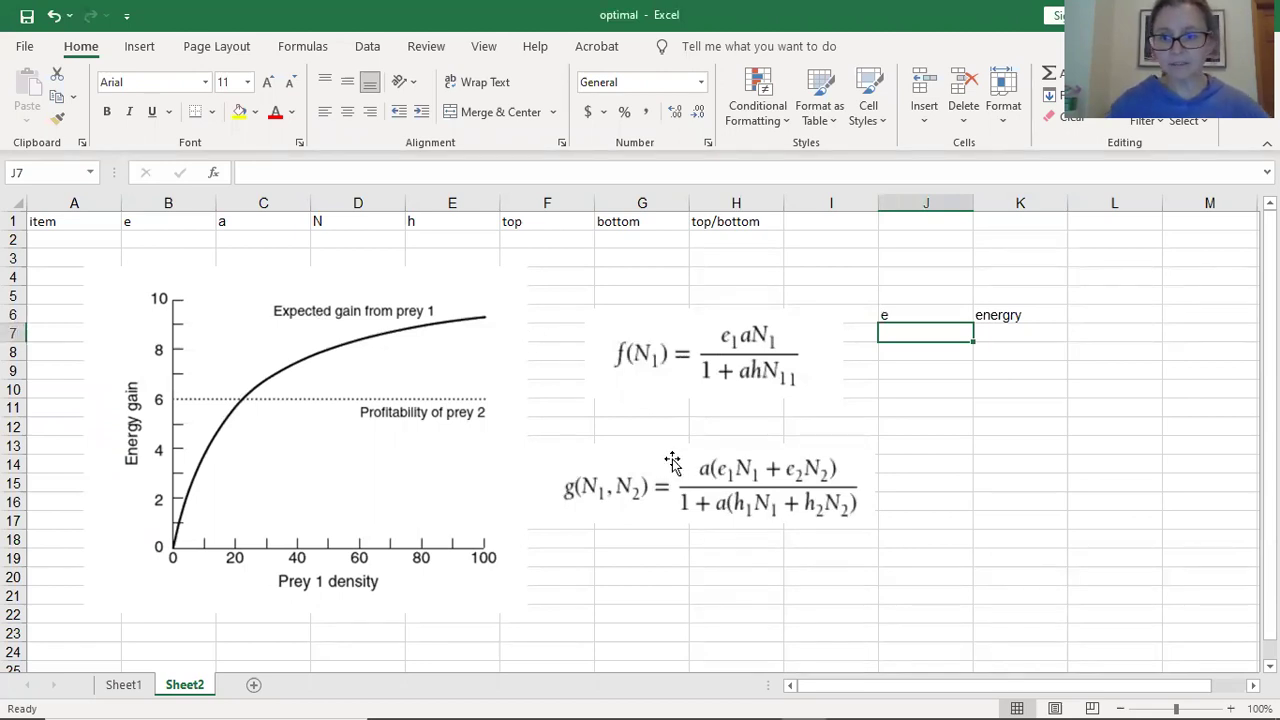
{"action": "left_click", "coordinate": [1020, 316]}
{"action": "left_click", "coordinate": [285, 172]}
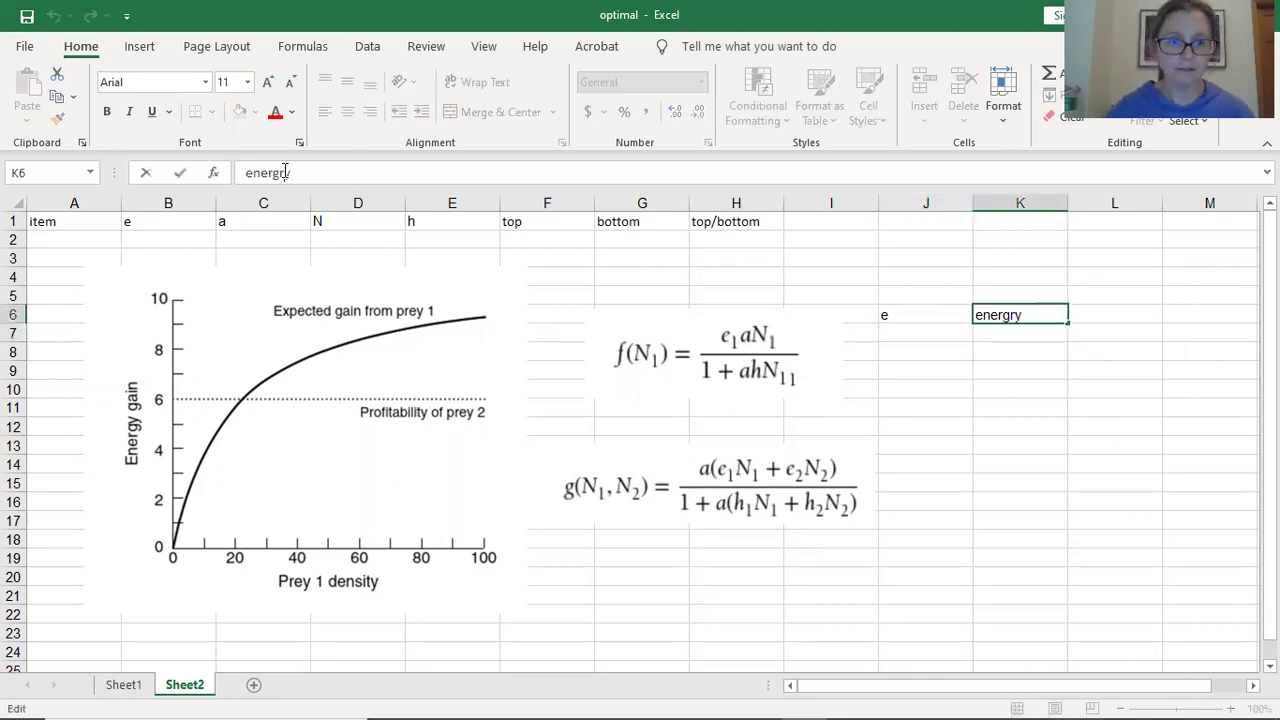
{"action": "key", "text": "BackSpace"}
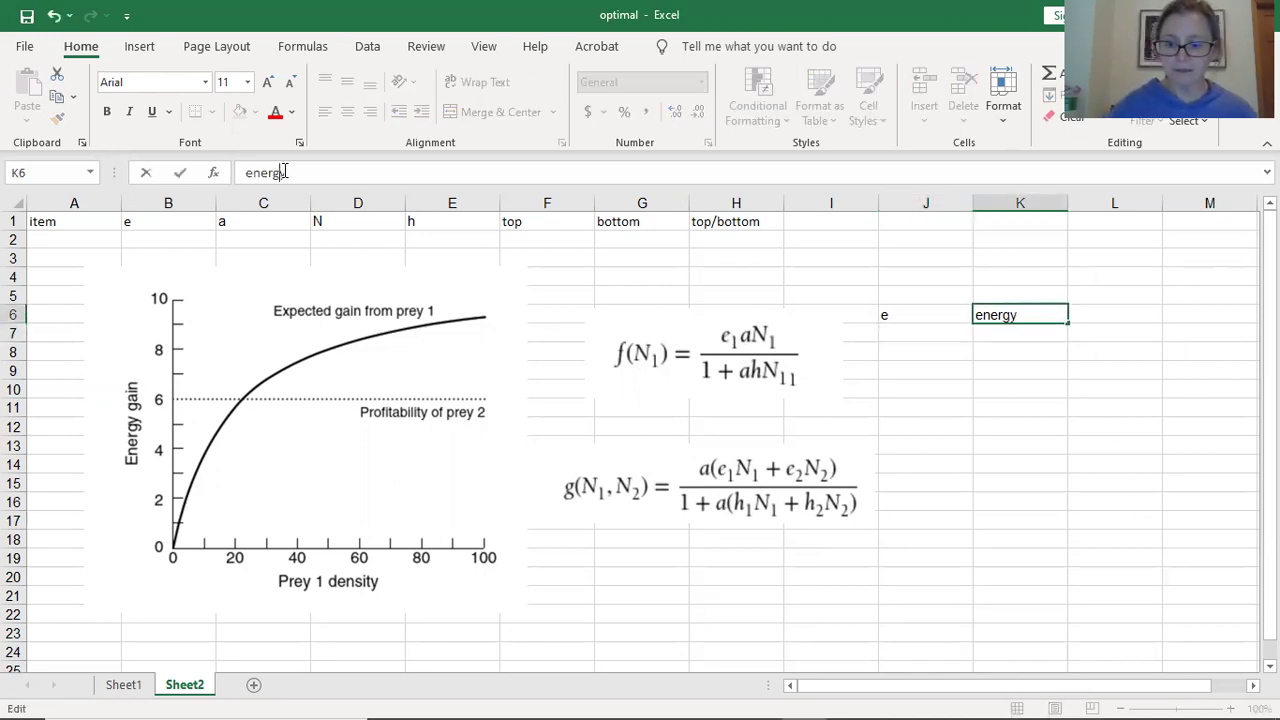
{"action": "key", "text": "Return"}
Add the symbol a to the legend in J7 with the meaning "area searched" in K7
{"action": "left_click", "coordinate": [887, 331]}
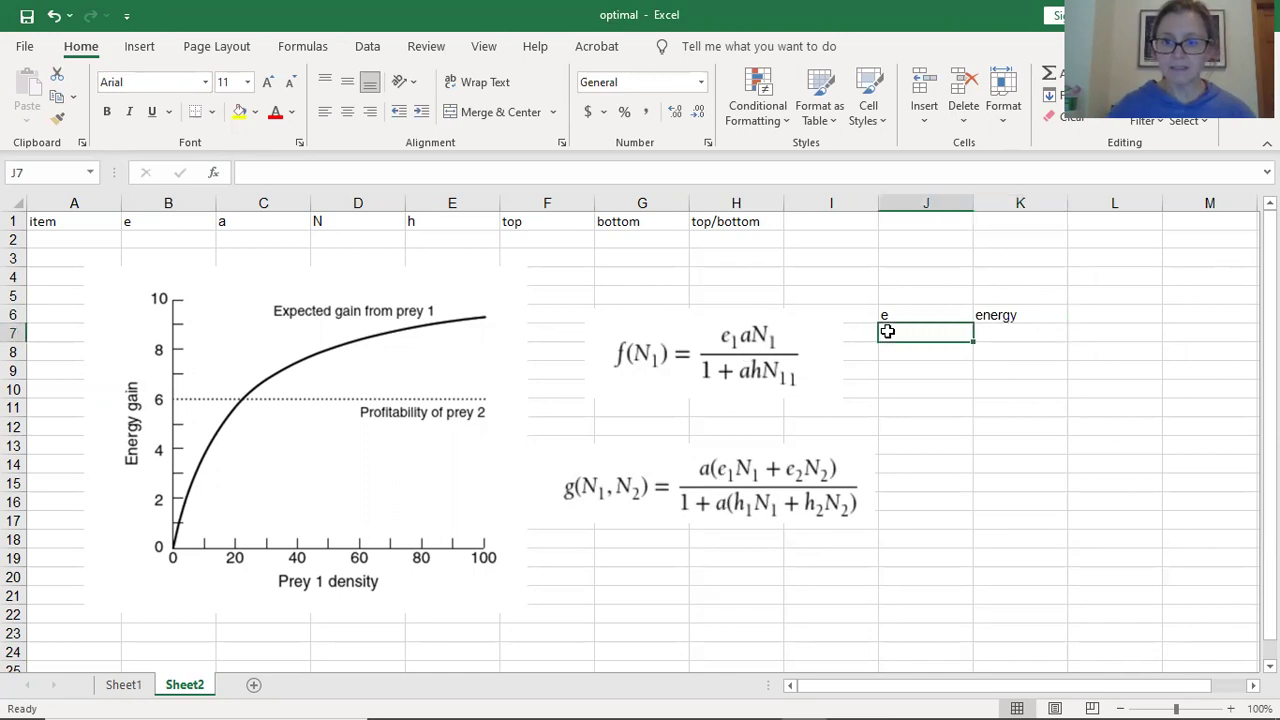
{"action": "type", "text": "a"}
{"action": "key", "text": "Tab"}
{"action": "type", "text": "area searched"}
{"action": "key", "text": "Return"}
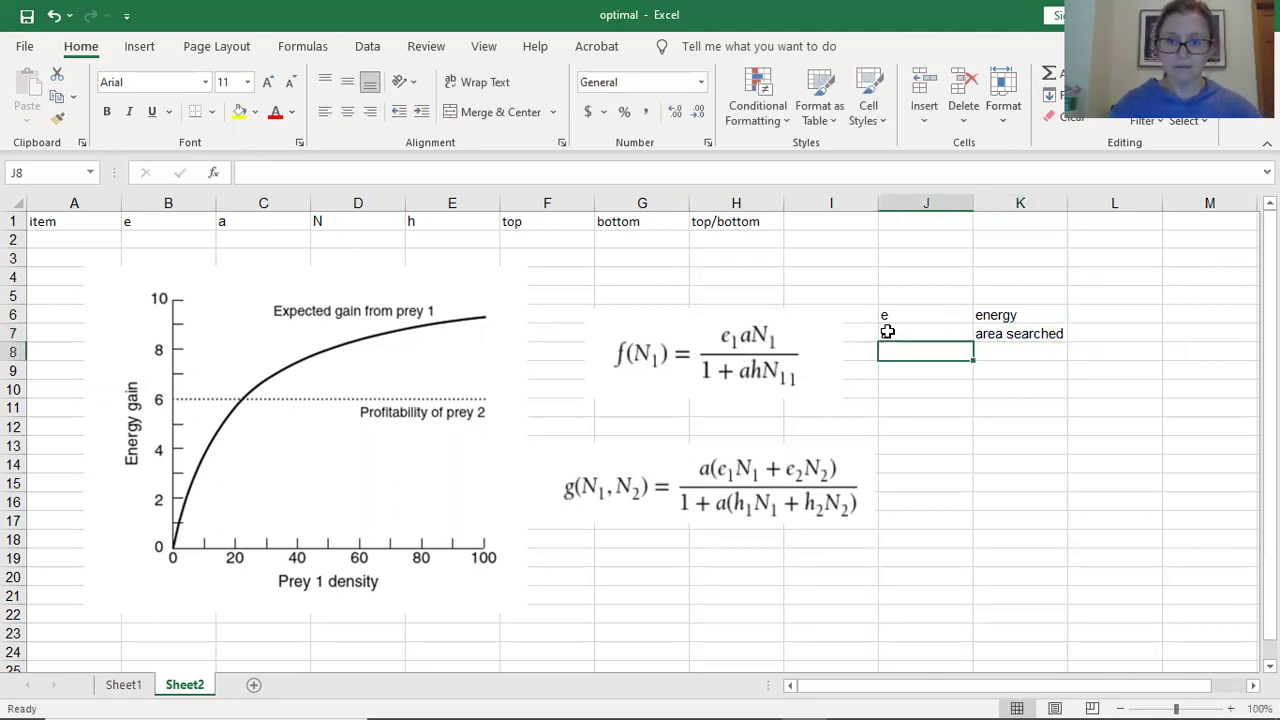
Extend the legend with N as "density of the item" in row 8 and h as "handling time" in row 9
{"action": "type", "text": "N"}
{"action": "key", "text": "Tab"}
{"action": "type", "text": "density of the item"}
{"action": "key", "text": "Return"}
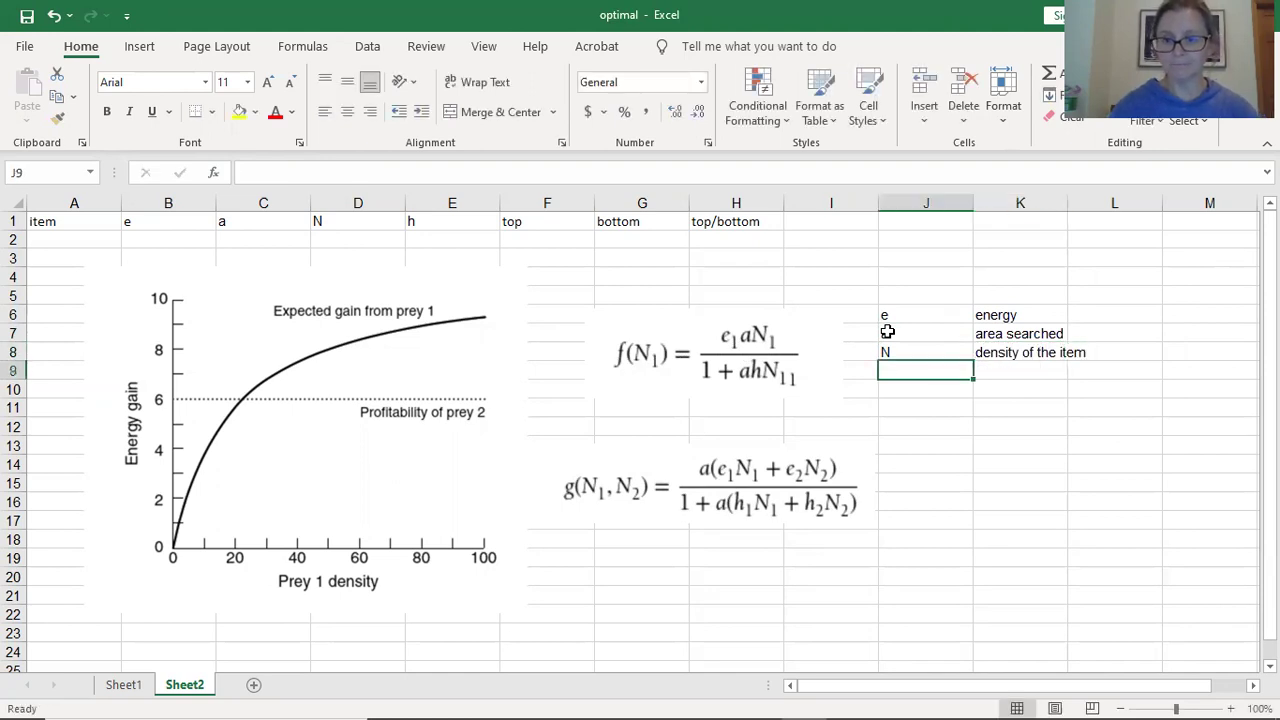
{"action": "type", "text": "h"}
{"action": "key", "text": "Tab"}
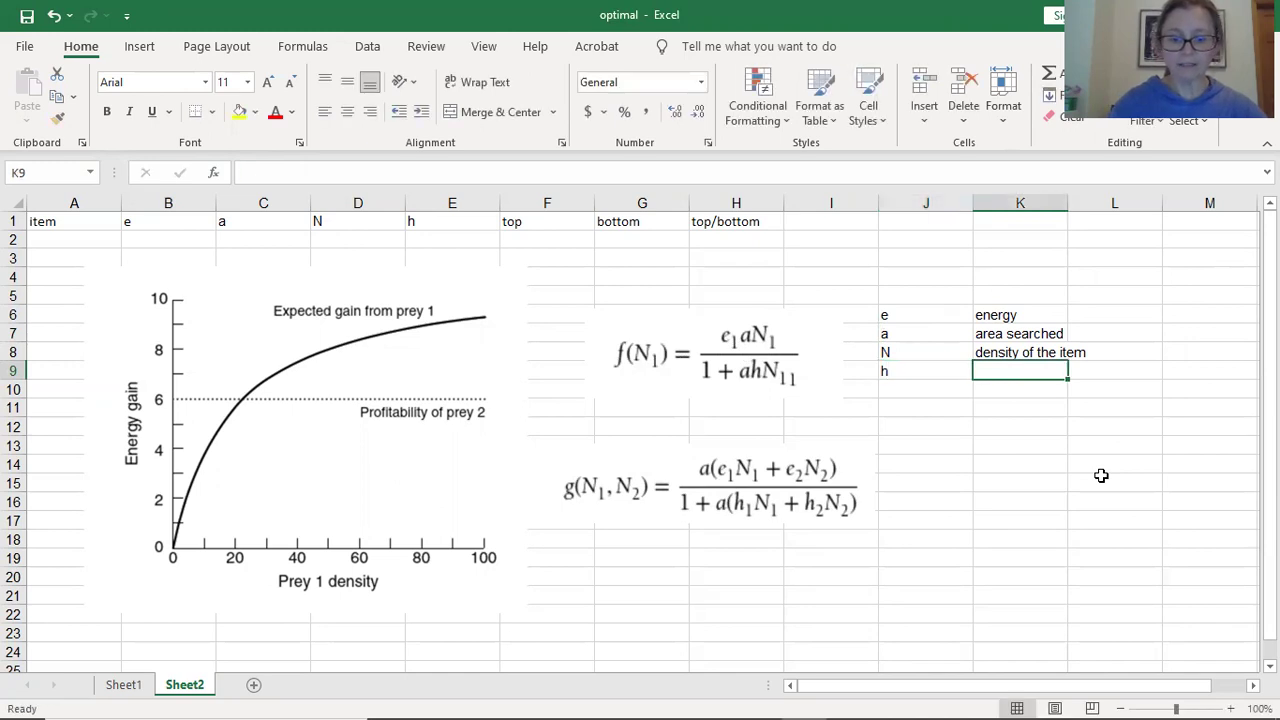
{"action": "type", "text": "handling time"}
{"action": "key", "text": "Return"}
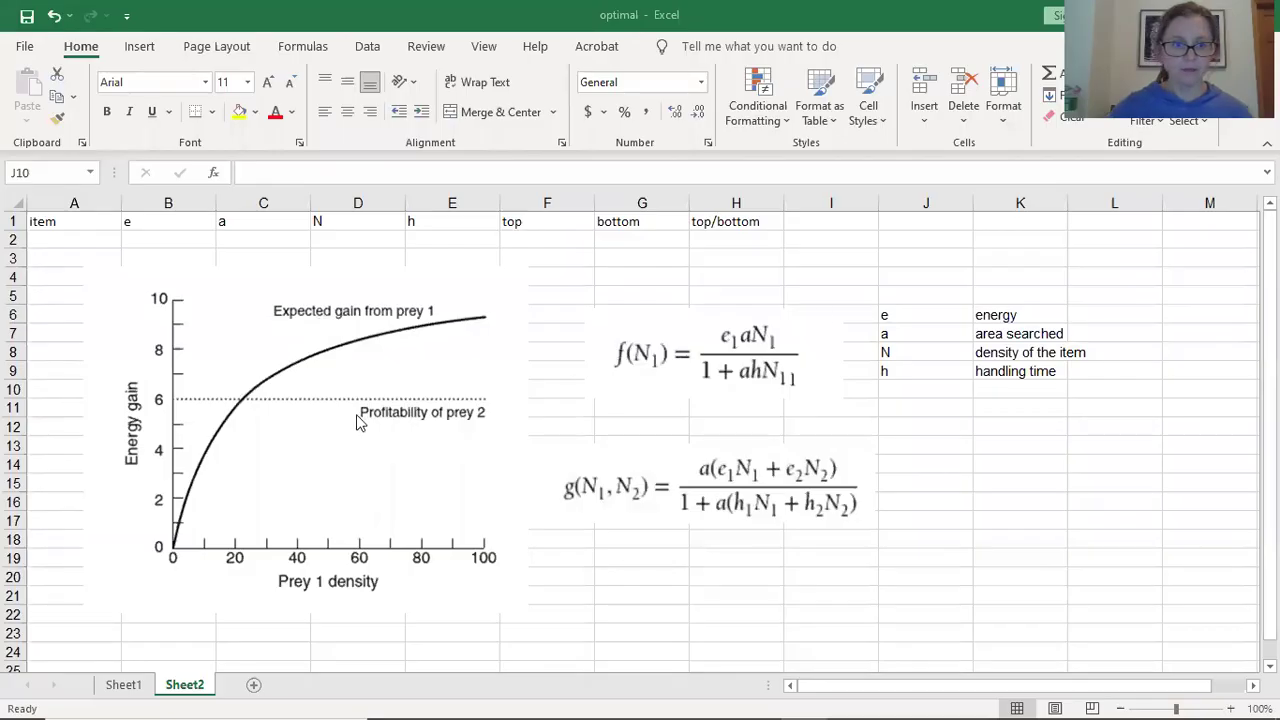
Clear the area under the table headers by moving the graph below the legend, f(N1) above it and g(N1,N2) to its right
{"action": "left_click_drag", "start_coordinate": [358, 421], "coordinate": [1137, 548]}
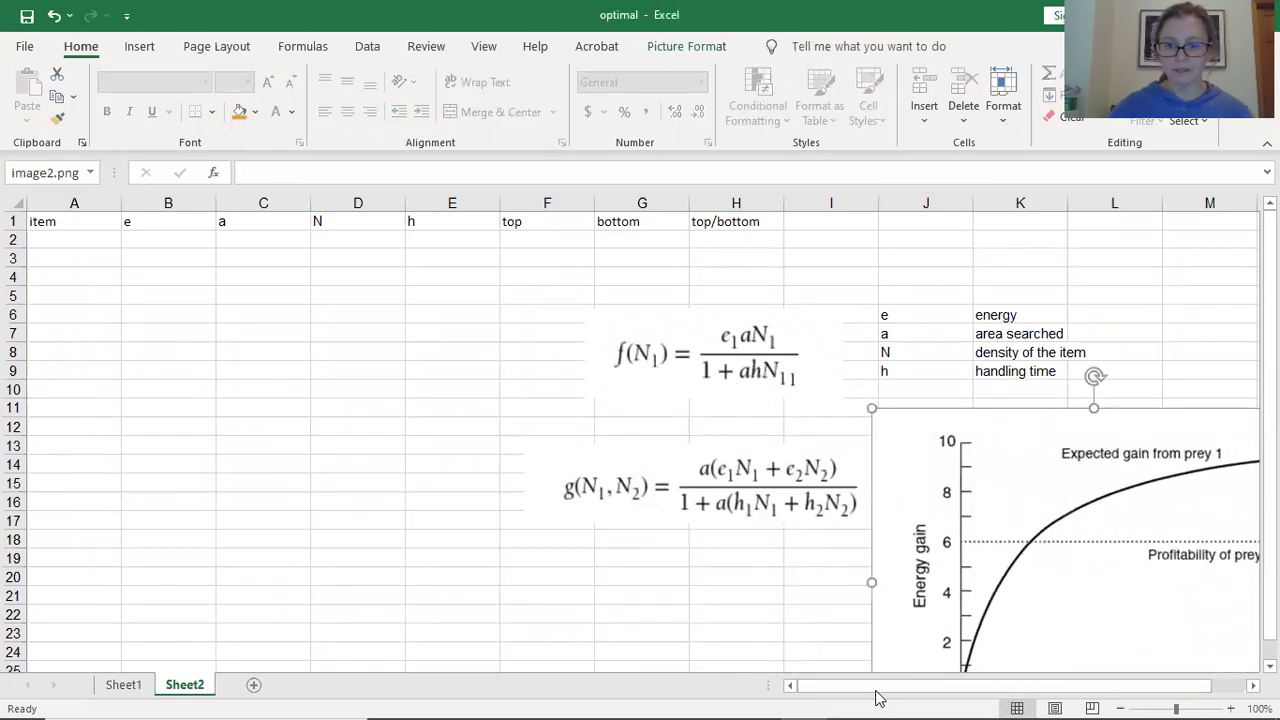
{"action": "scroll", "coordinate": [876, 692], "scroll_direction": "right", "scroll_amount": 1}
{"action": "left_click_drag", "start_coordinate": [645, 355], "coordinate": [900, 250]}
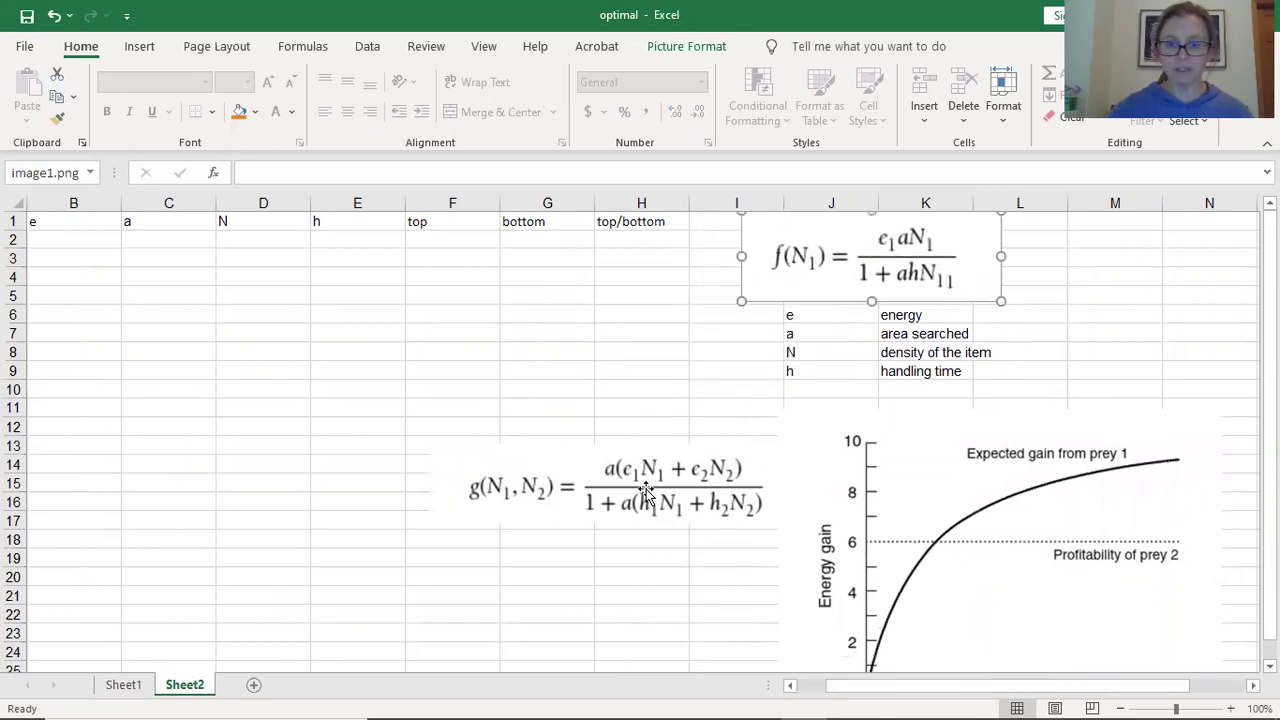
{"action": "left_click_drag", "start_coordinate": [567, 511], "coordinate": [1160, 326]}
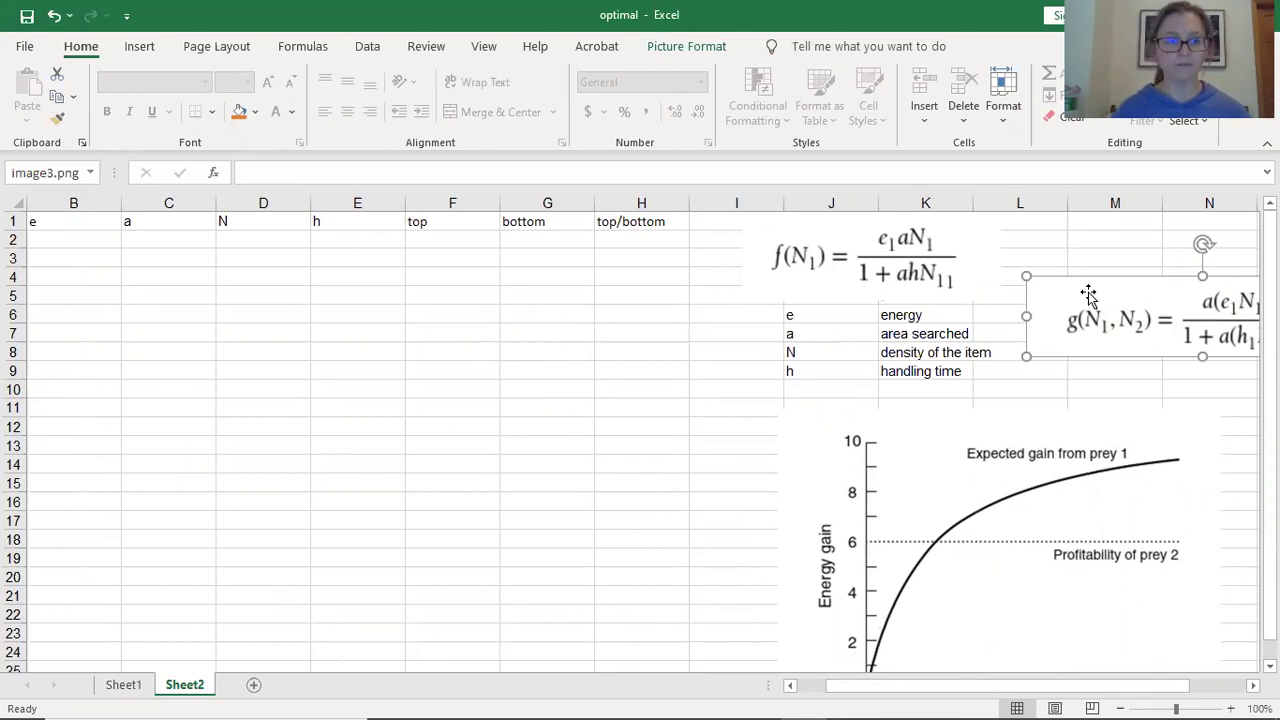
Change the column header in A1 to "scenario"
{"action": "left_click", "coordinate": [790, 686]}
{"action": "left_click", "coordinate": [40, 221]}
{"action": "type", "text": "scenario"}
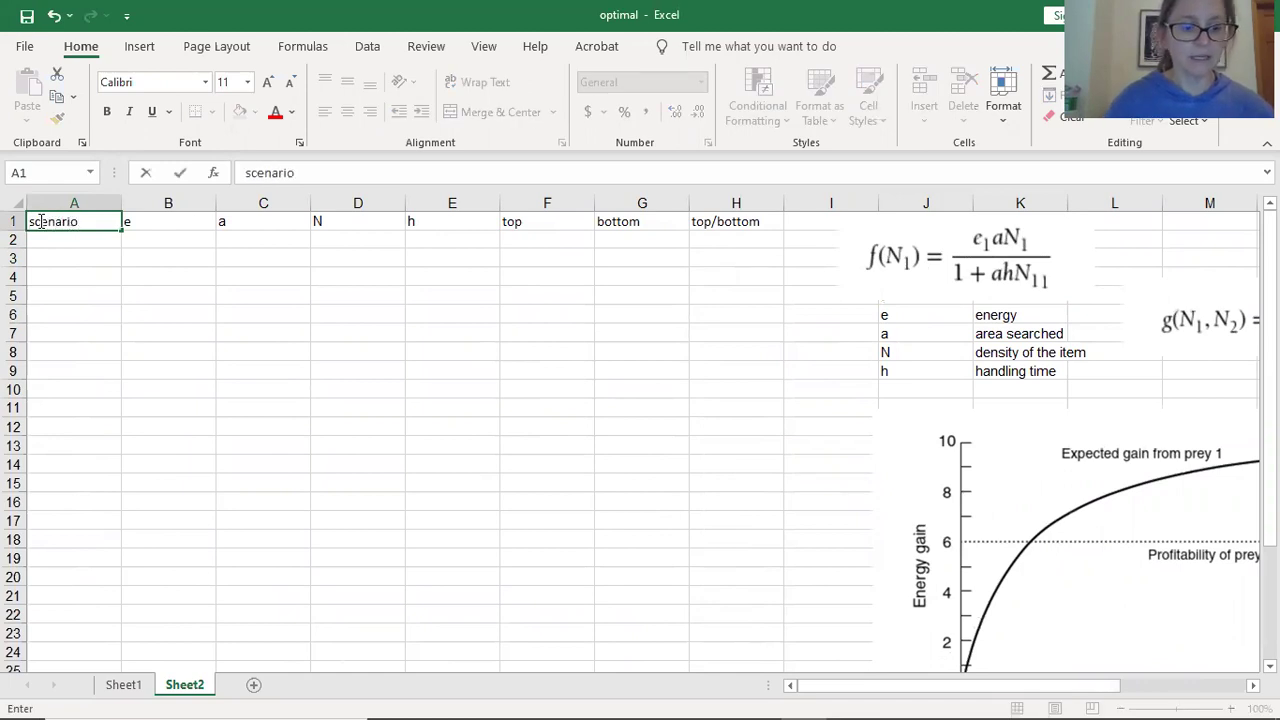
{"action": "key", "text": "Return"}
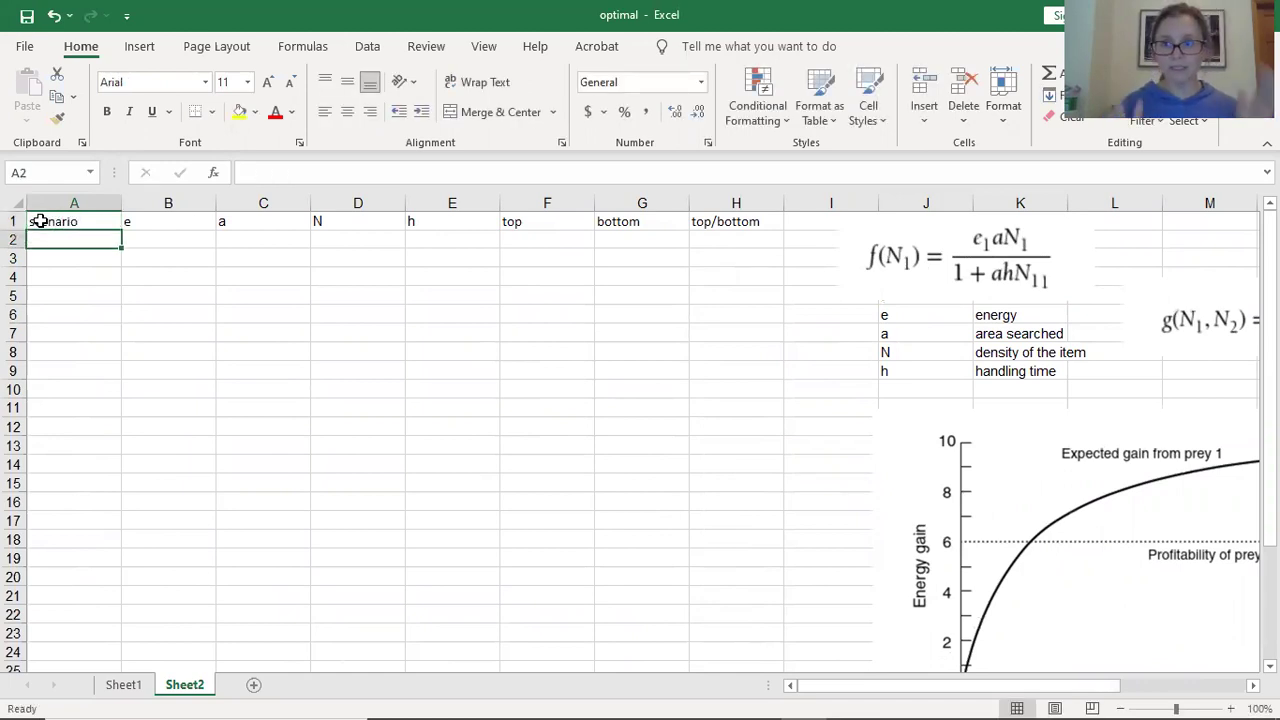
Fill row 2 with scenario 1, e 10, a 1, N 0.1 and h 4
{"action": "type", "text": "1"}
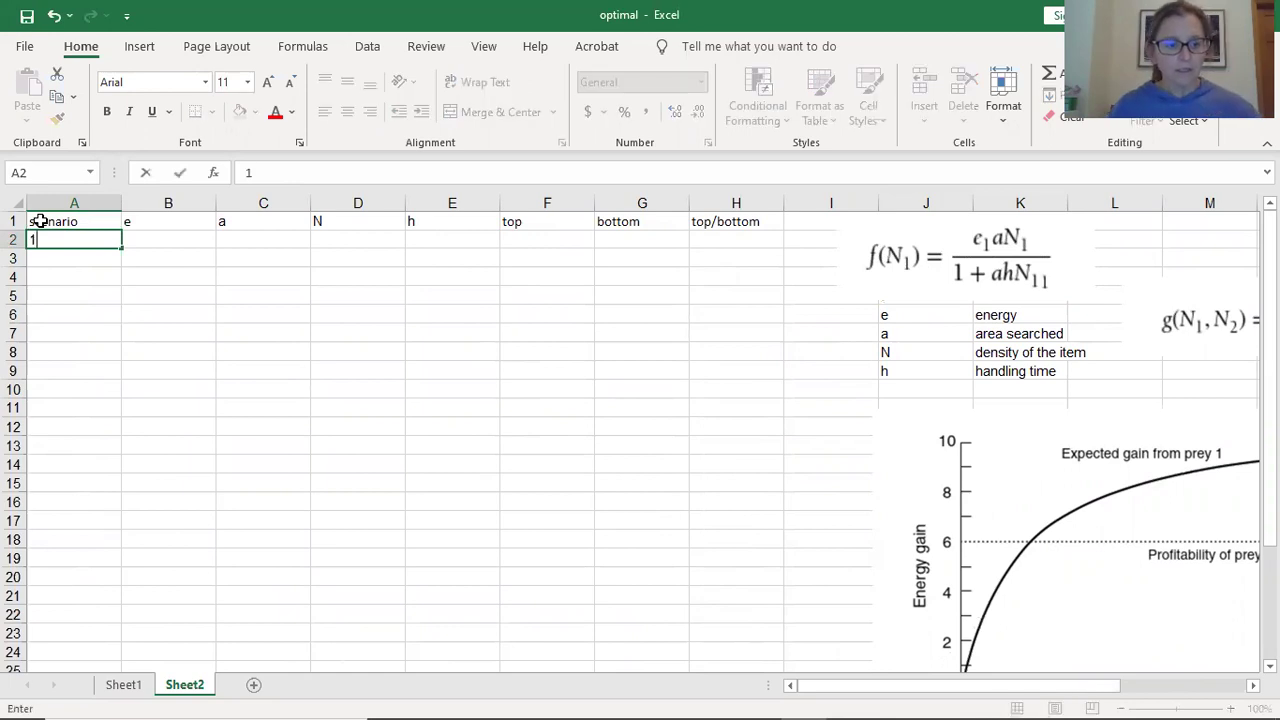
{"action": "key", "text": "Tab"}
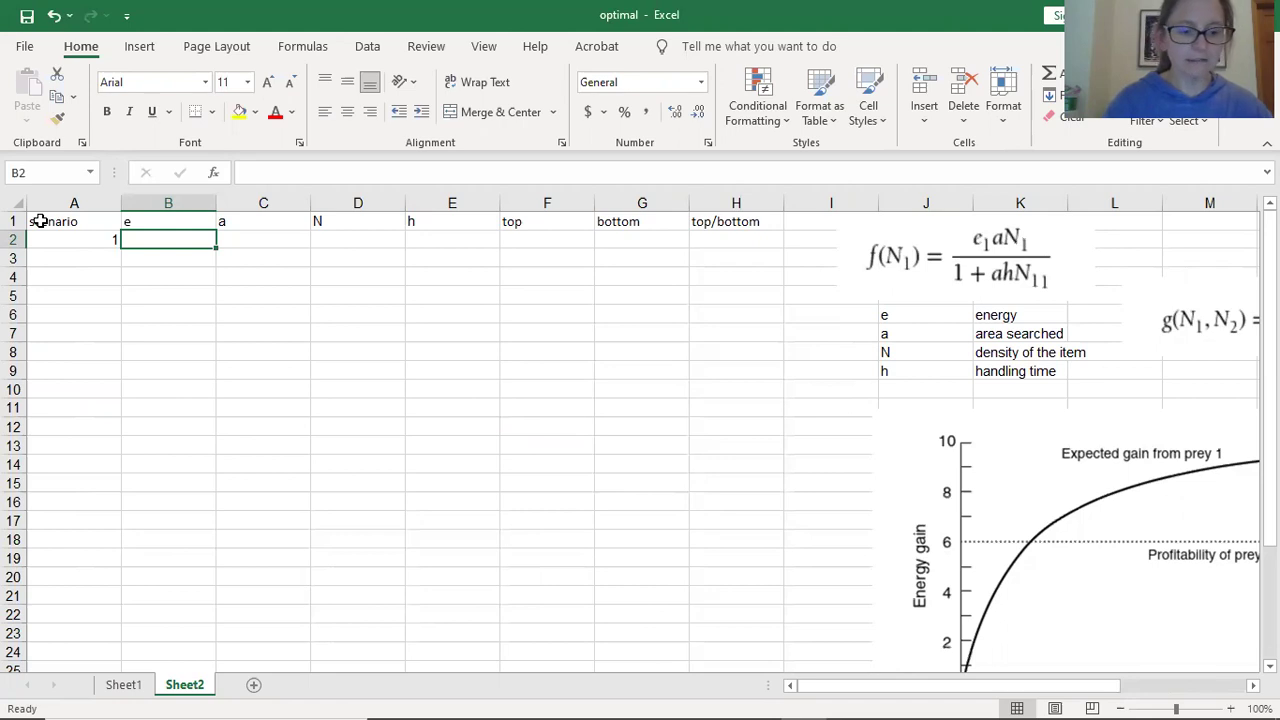
{"action": "type", "text": "10"}
{"action": "key", "text": "Tab"}
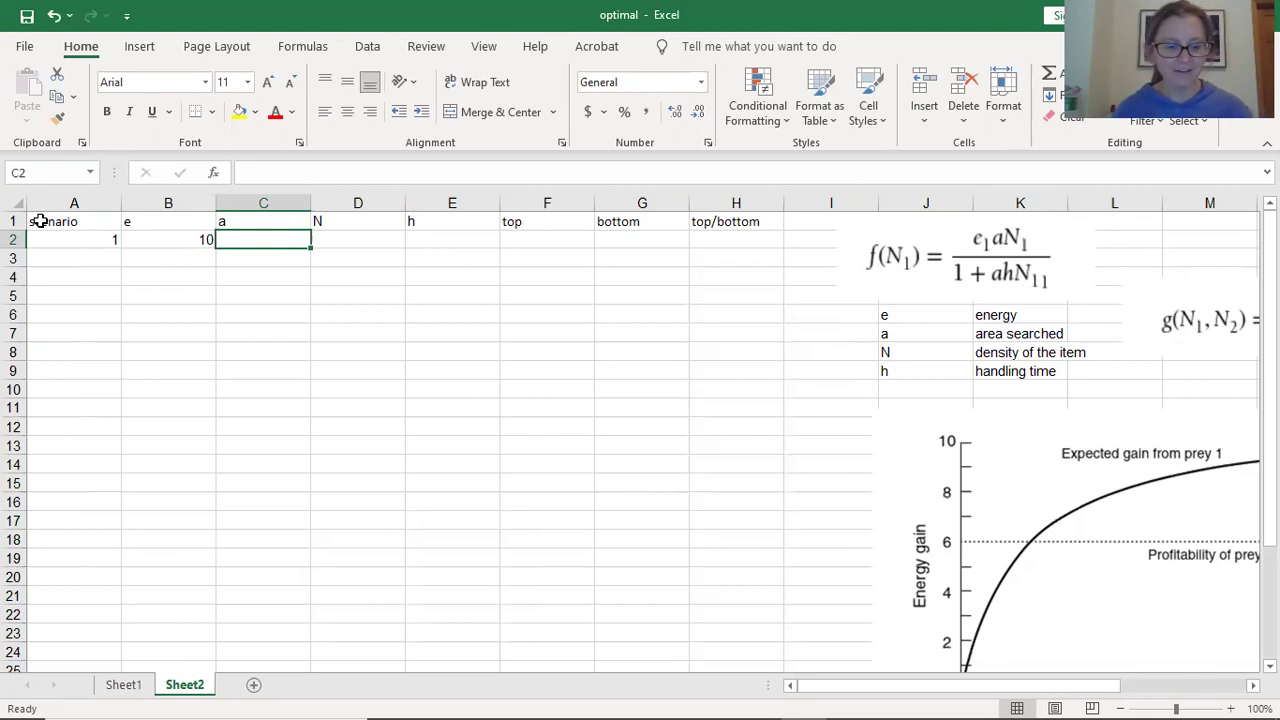
{"action": "type", "text": "1"}
{"action": "key", "text": "Tab"}
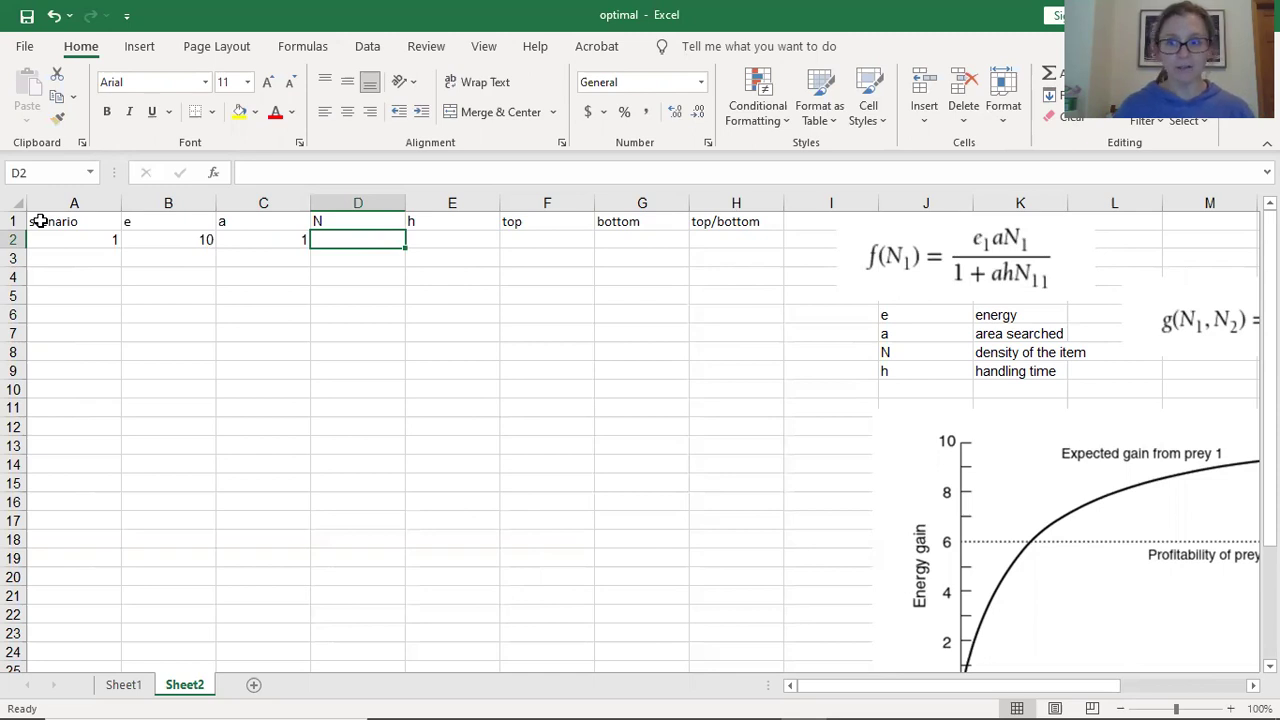
{"action": "type", "text": "0"}
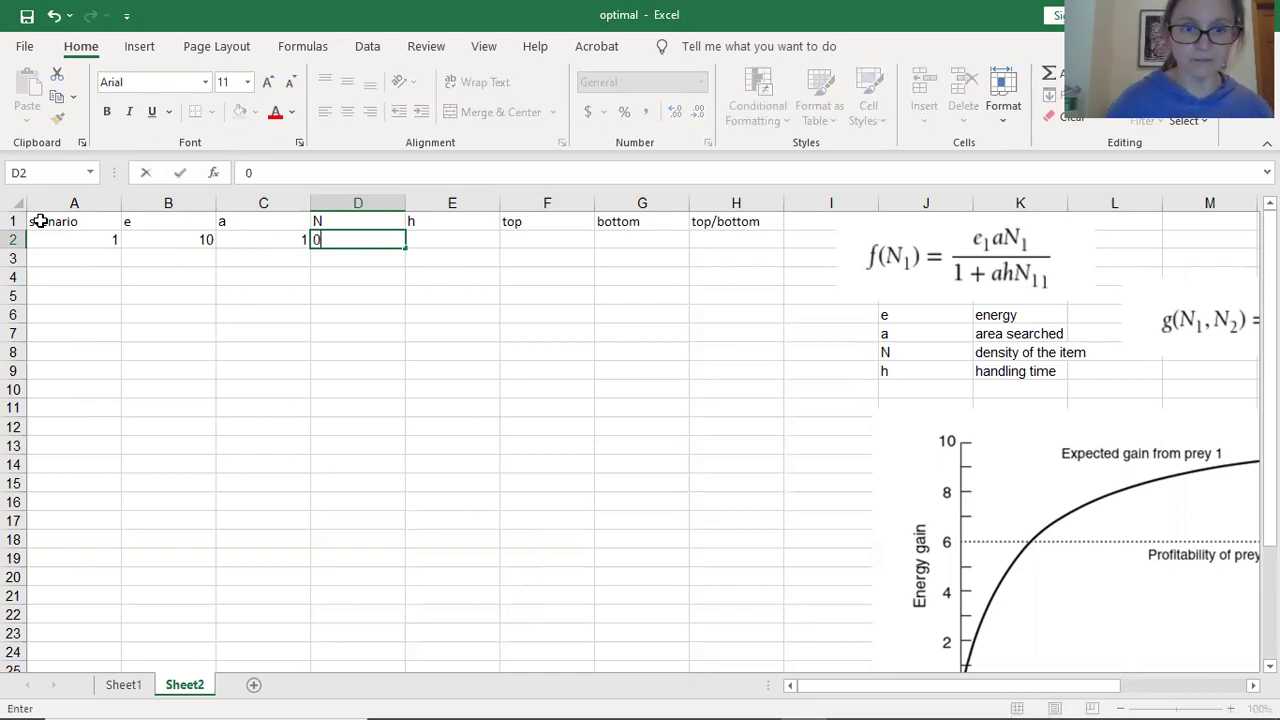
{"action": "type", "text": ".1"}
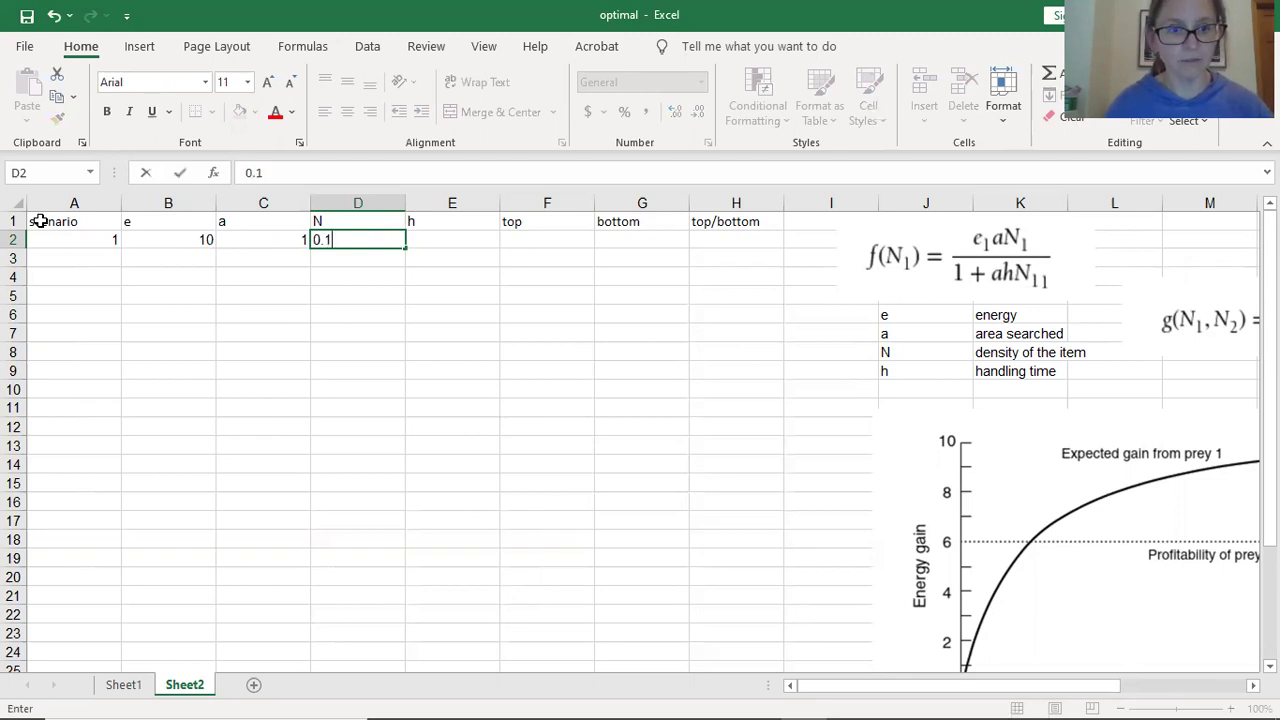
{"action": "key", "text": "Tab"}
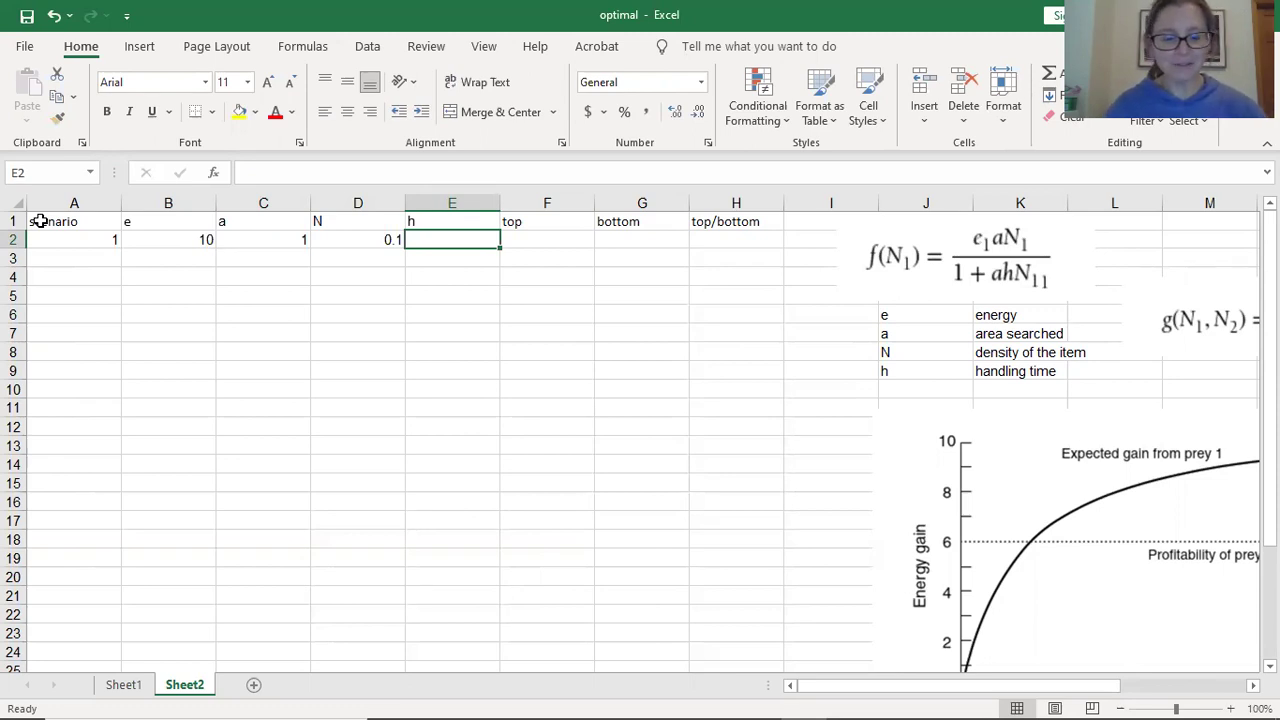
{"action": "type", "text": "4"}
{"action": "key", "text": "Tab"}
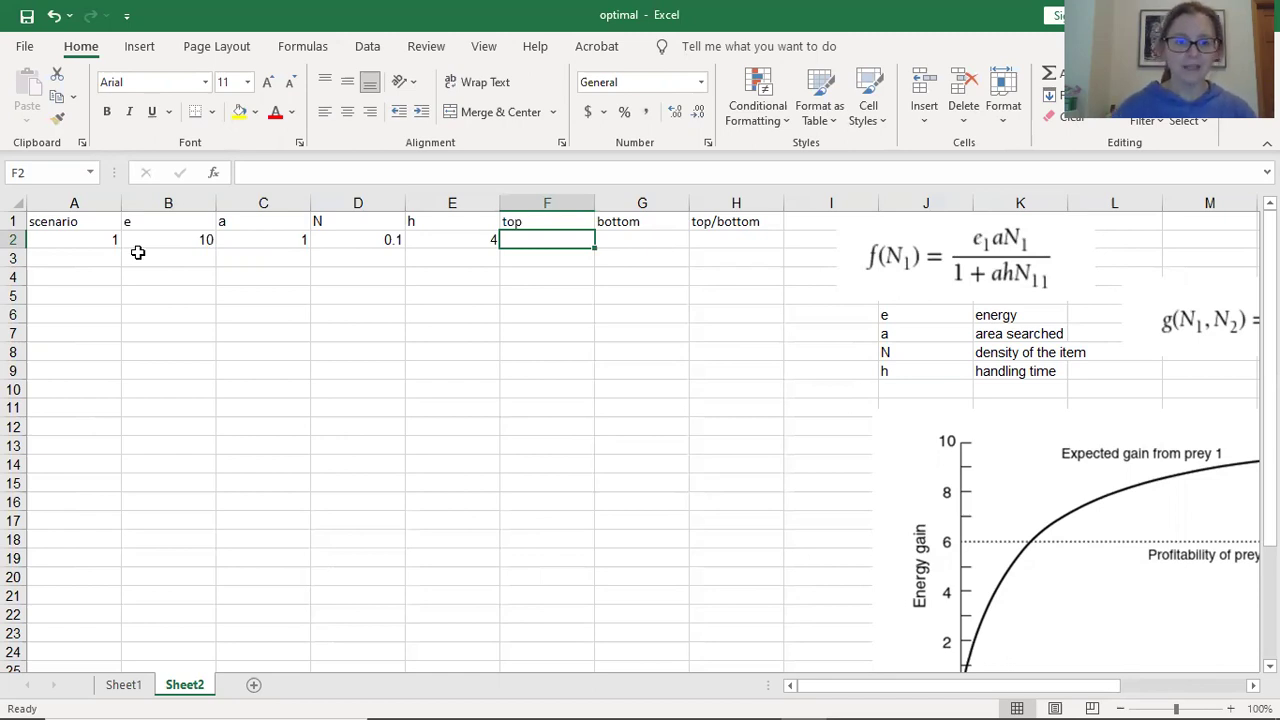
Calculate the top of the f(N1) equation in F2 with the formula =B2*C2*D2
{"action": "left_click", "coordinate": [515, 219]}
{"action": "left_click", "coordinate": [531, 246]}
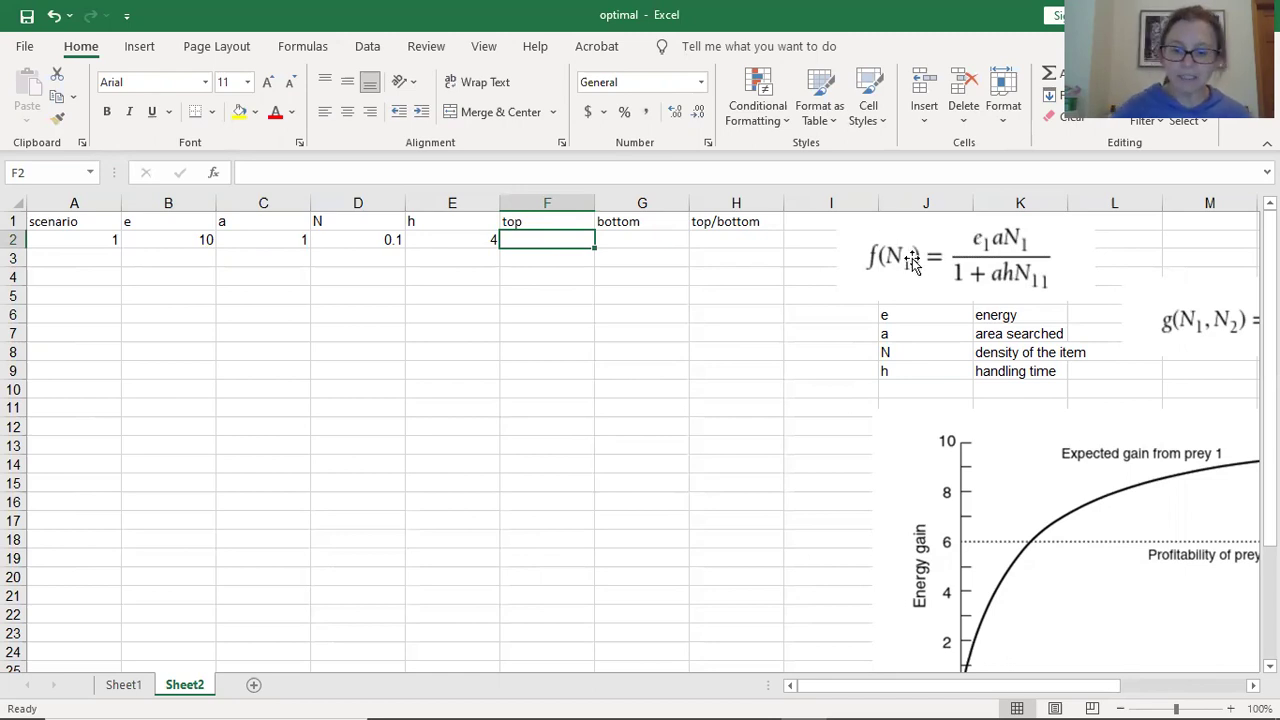
{"action": "type", "text": "="}
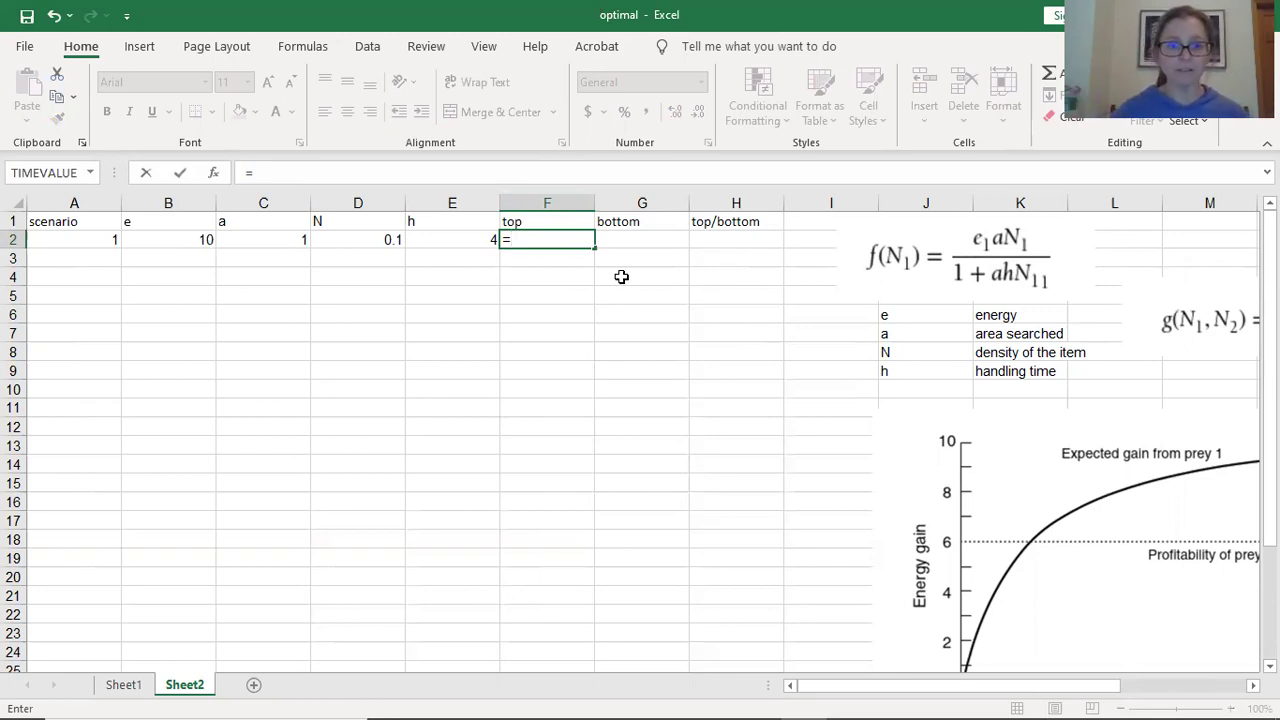
{"action": "left_click", "coordinate": [177, 237]}
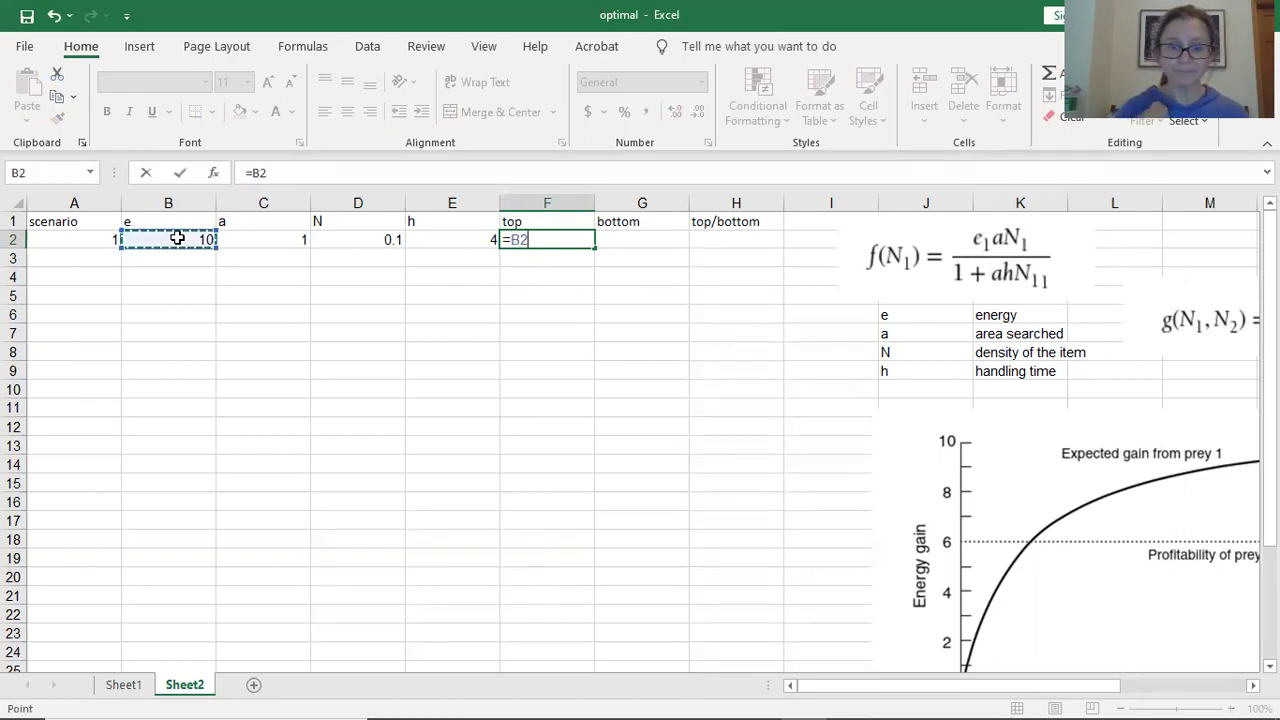
{"action": "type", "text": "*"}
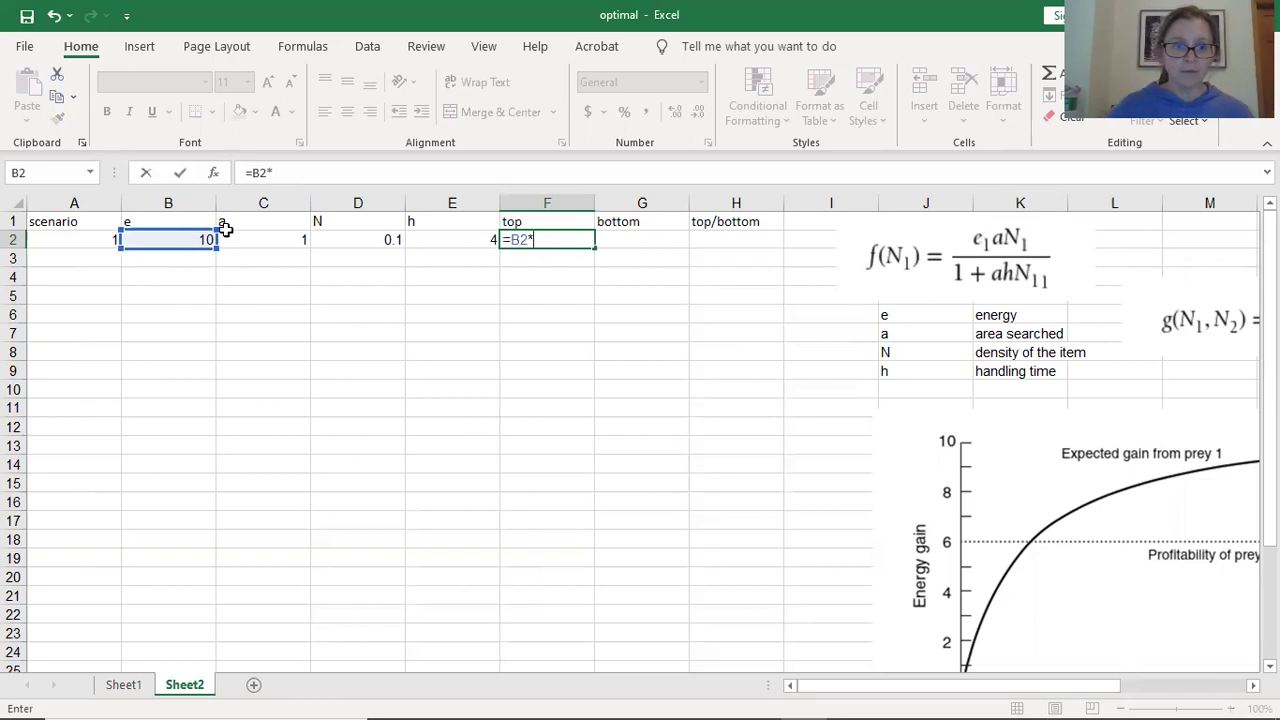
{"action": "left_click", "coordinate": [270, 242]}
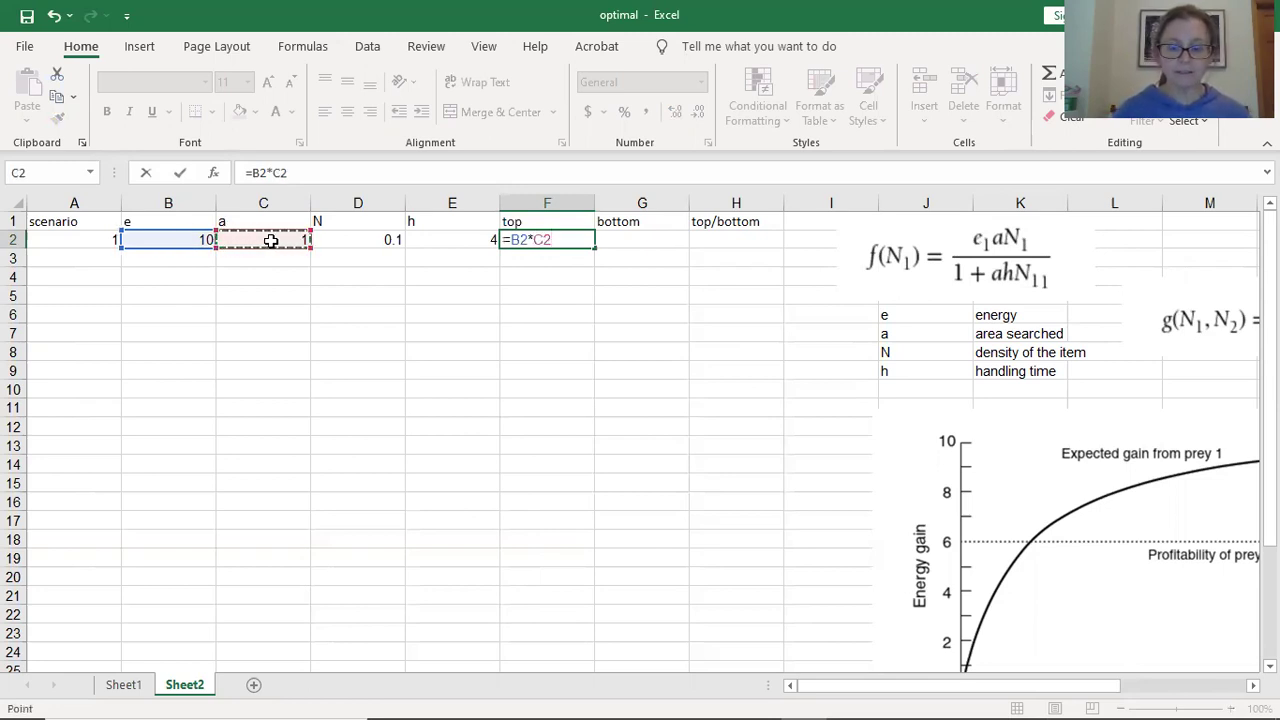
{"action": "type", "text": "*"}
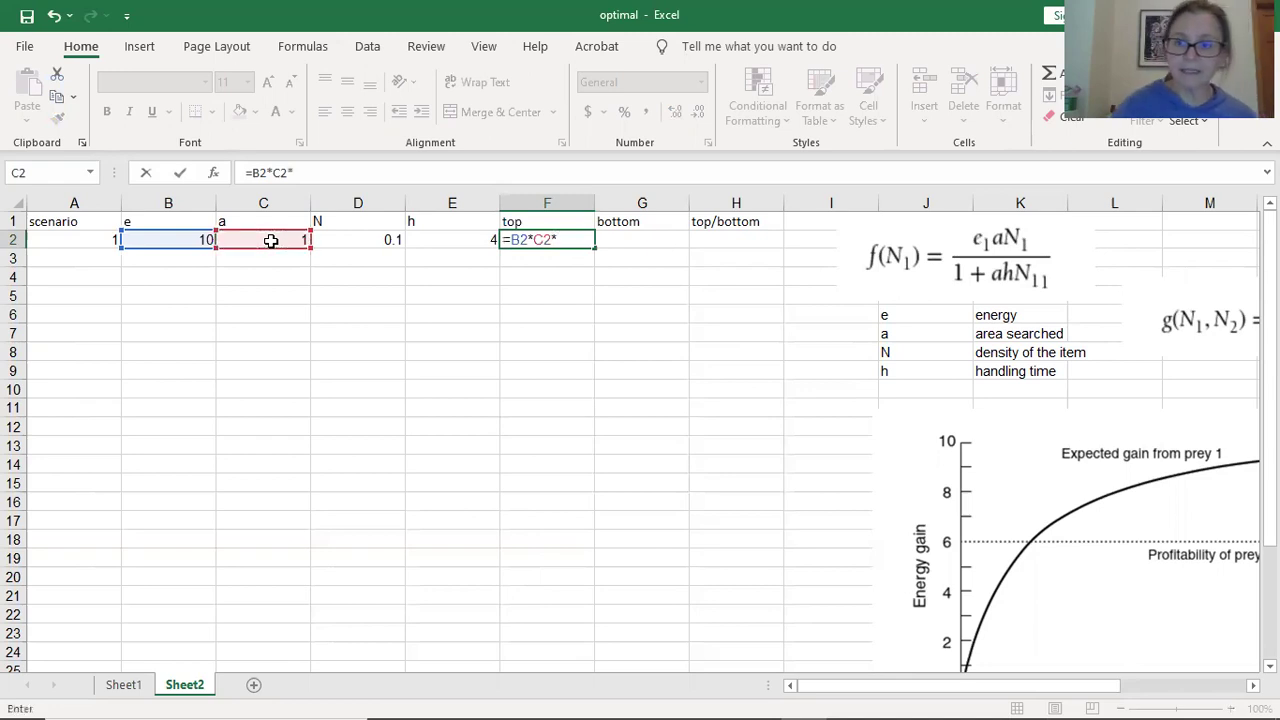
{"action": "left_click", "coordinate": [358, 240]}
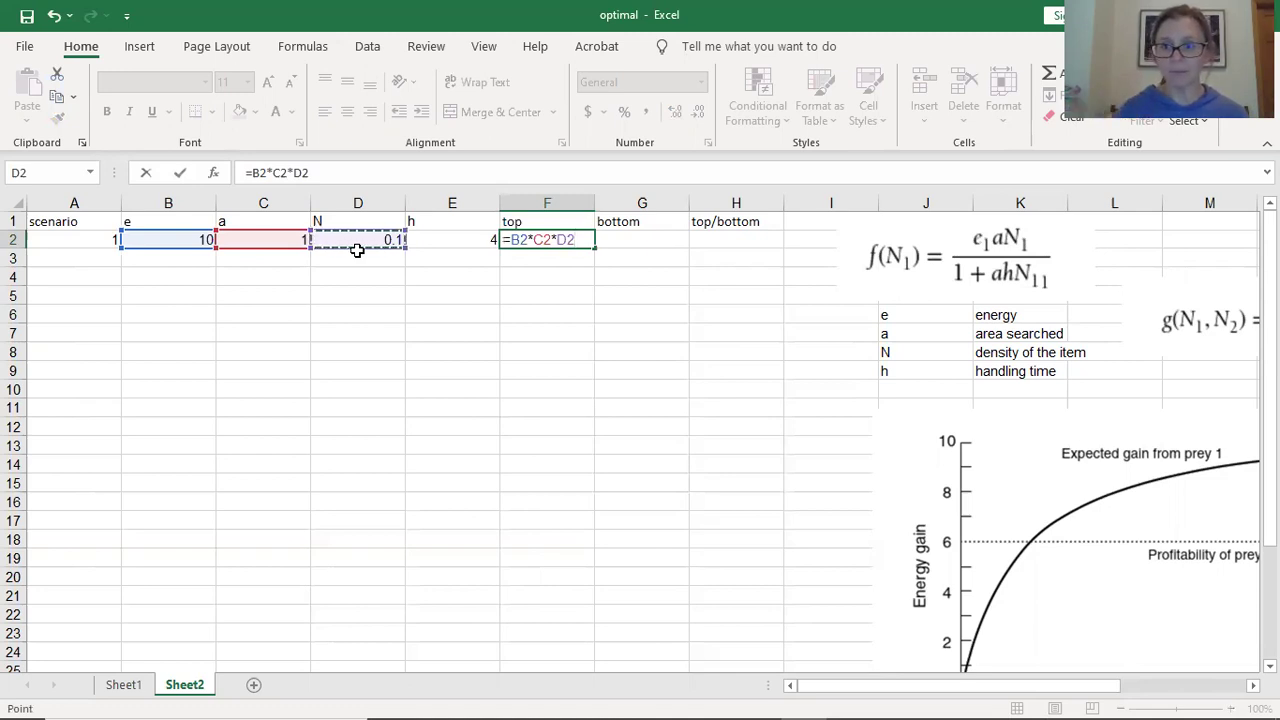
{"action": "key", "text": "Return"}
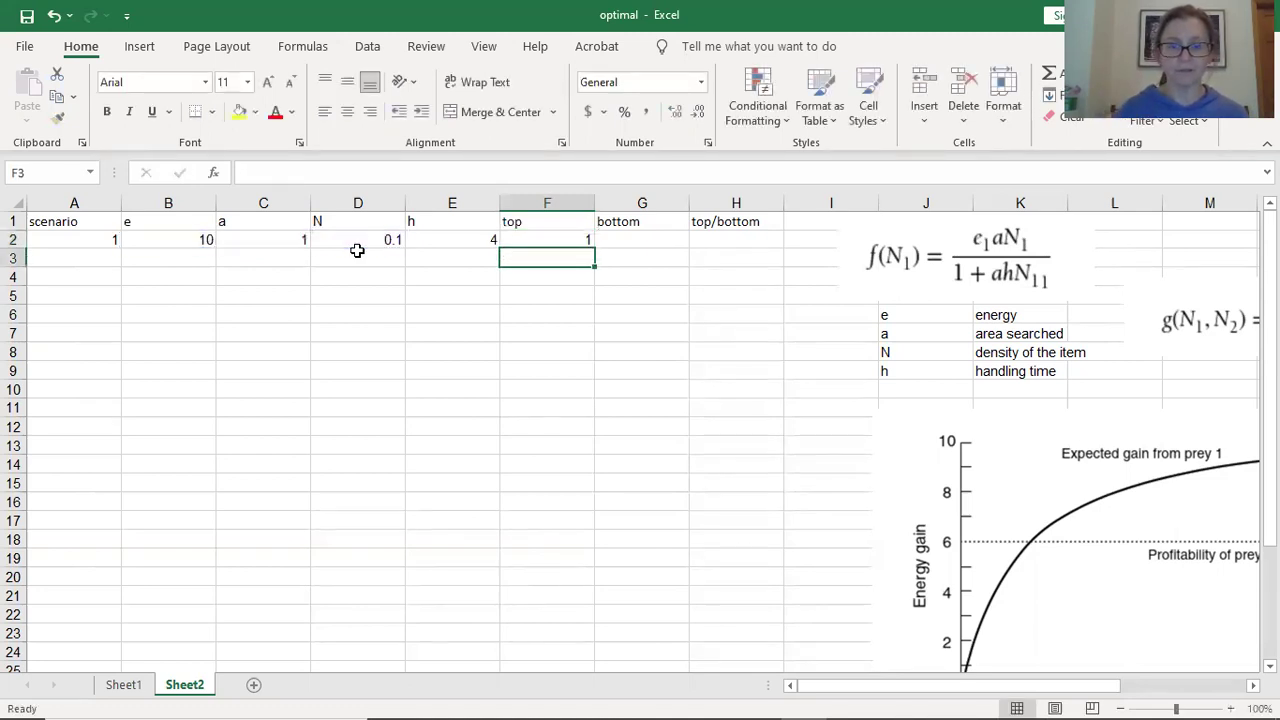
{"action": "left_click", "coordinate": [555, 241]}
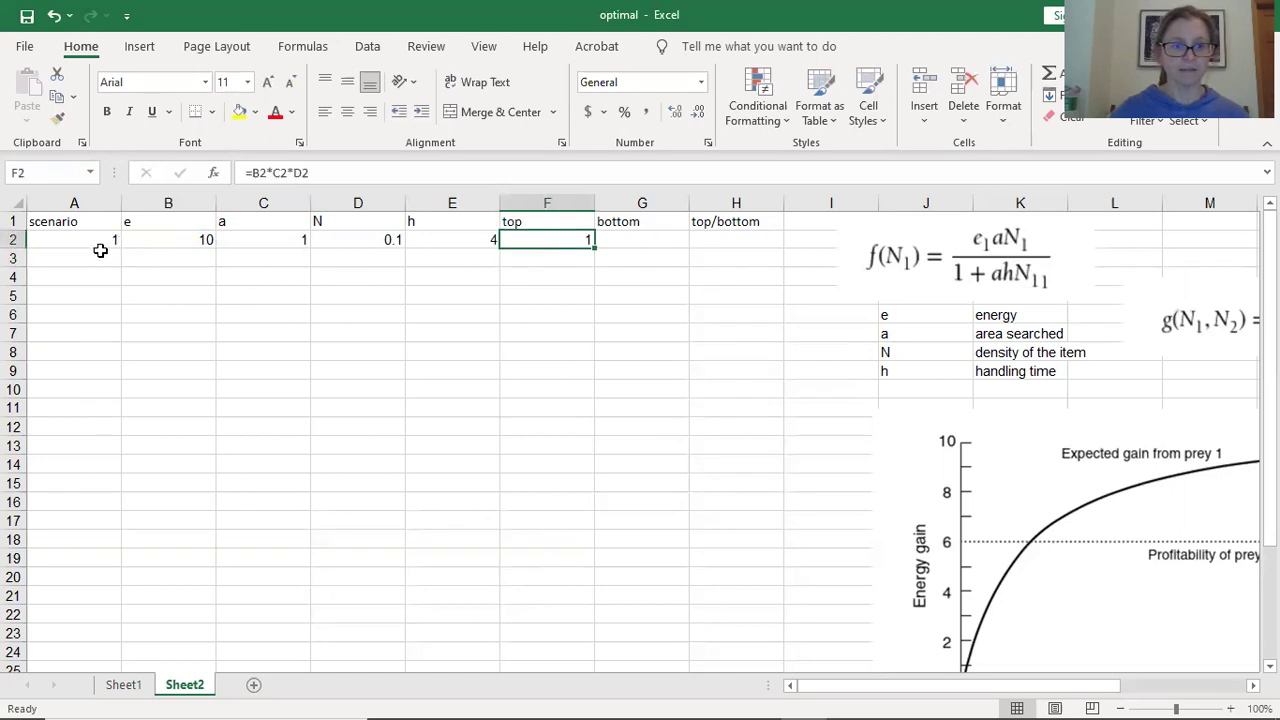
Calculate the bottom of the f(N1) equation in G2 with the formula =1+(C2*E2*D2)
{"action": "left_click", "coordinate": [654, 236]}
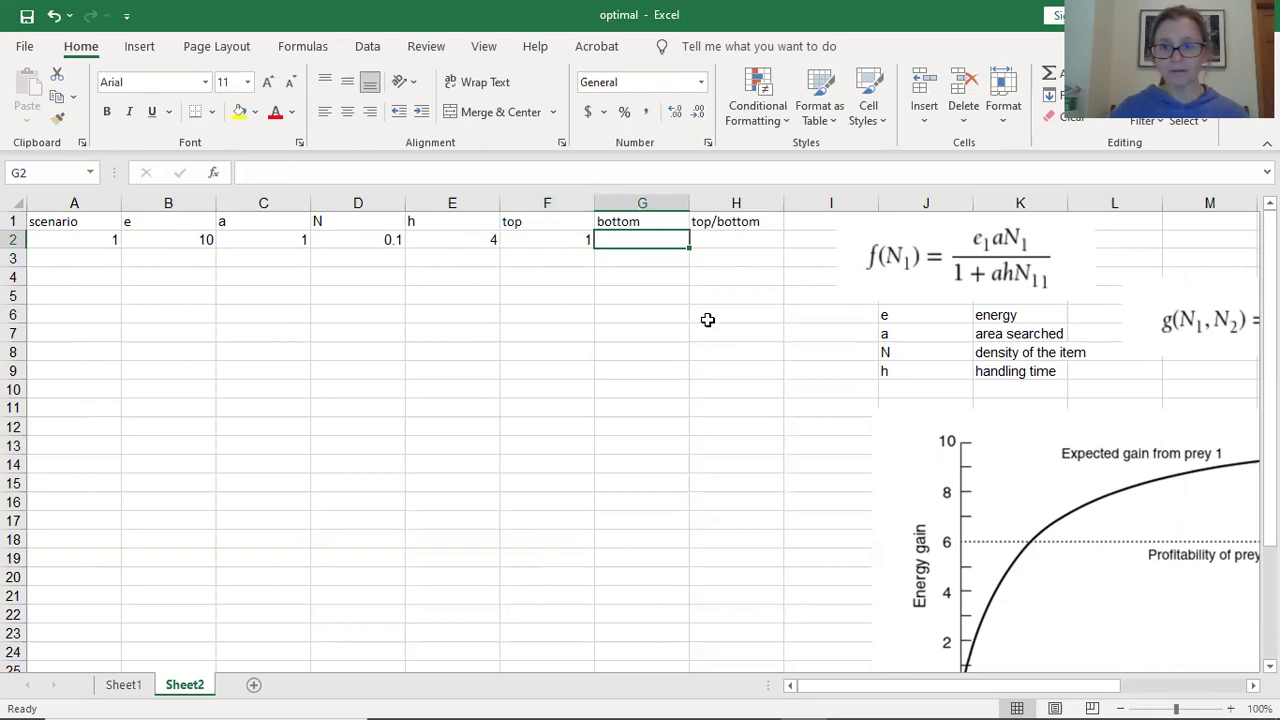
{"action": "type", "text": "="}
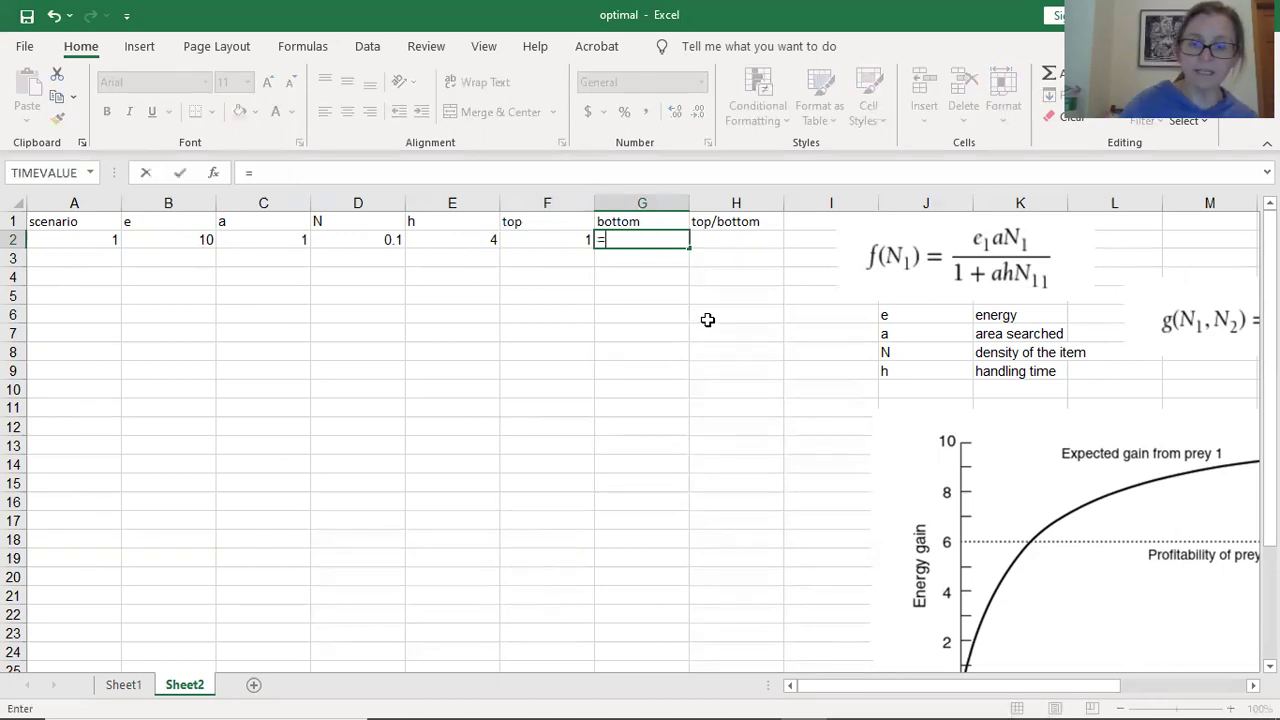
{"action": "type", "text": "1"}
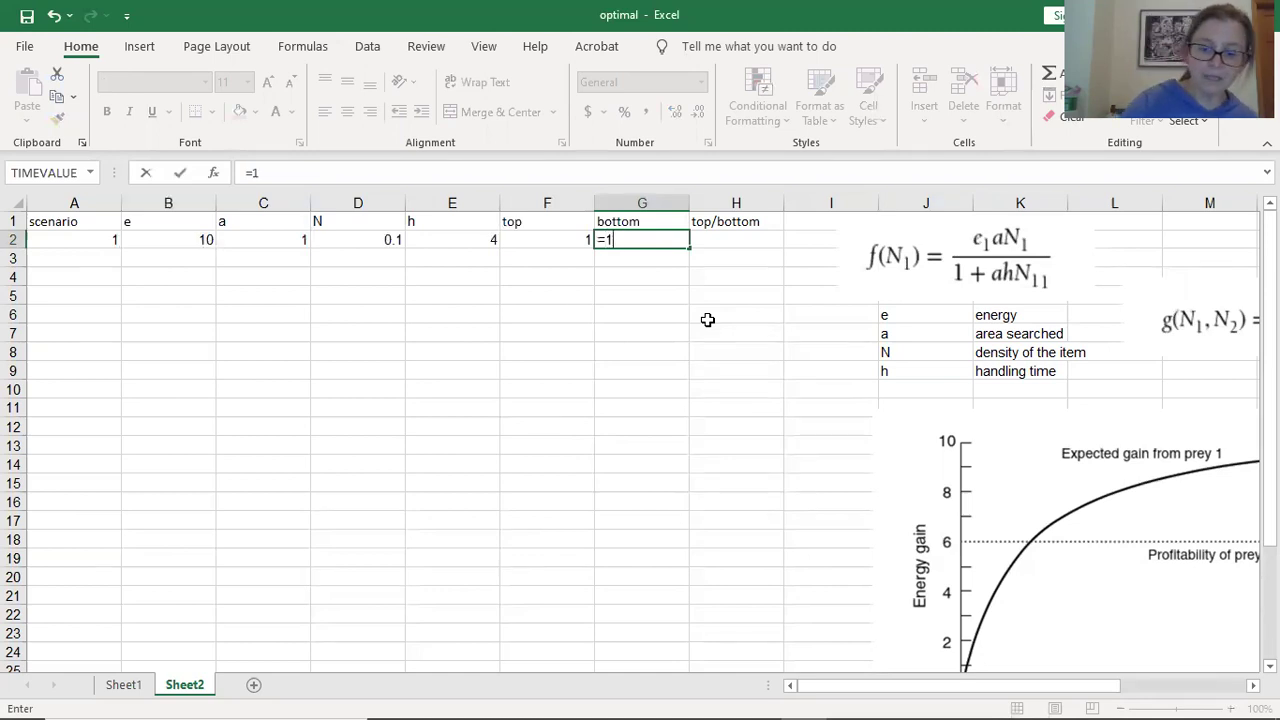
{"action": "type", "text": "+"}
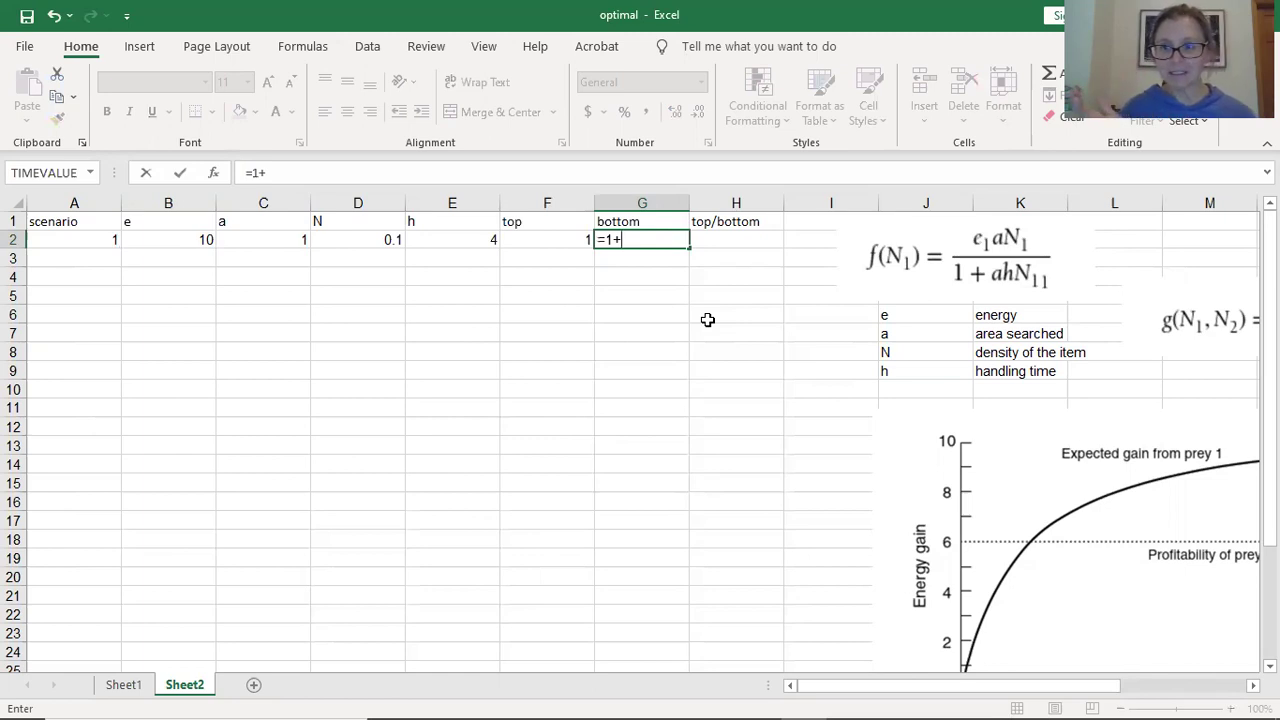
{"action": "type", "text": "("}
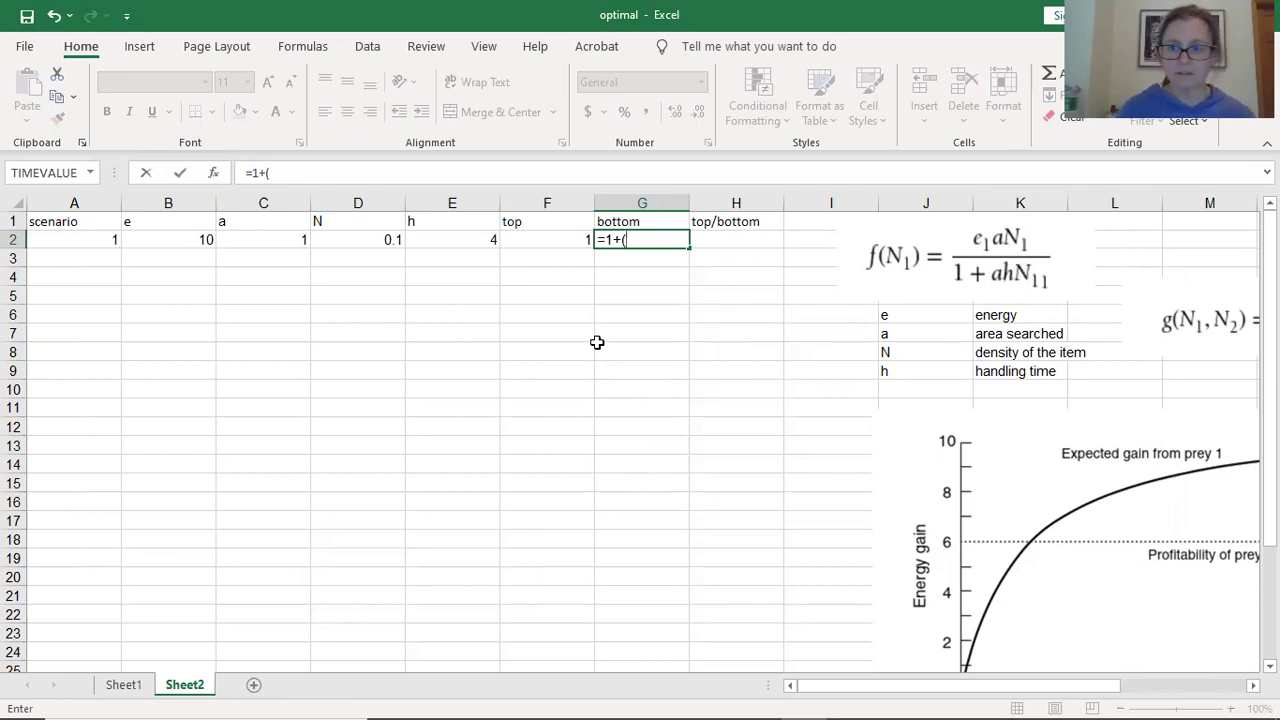
{"action": "left_click", "coordinate": [265, 240]}
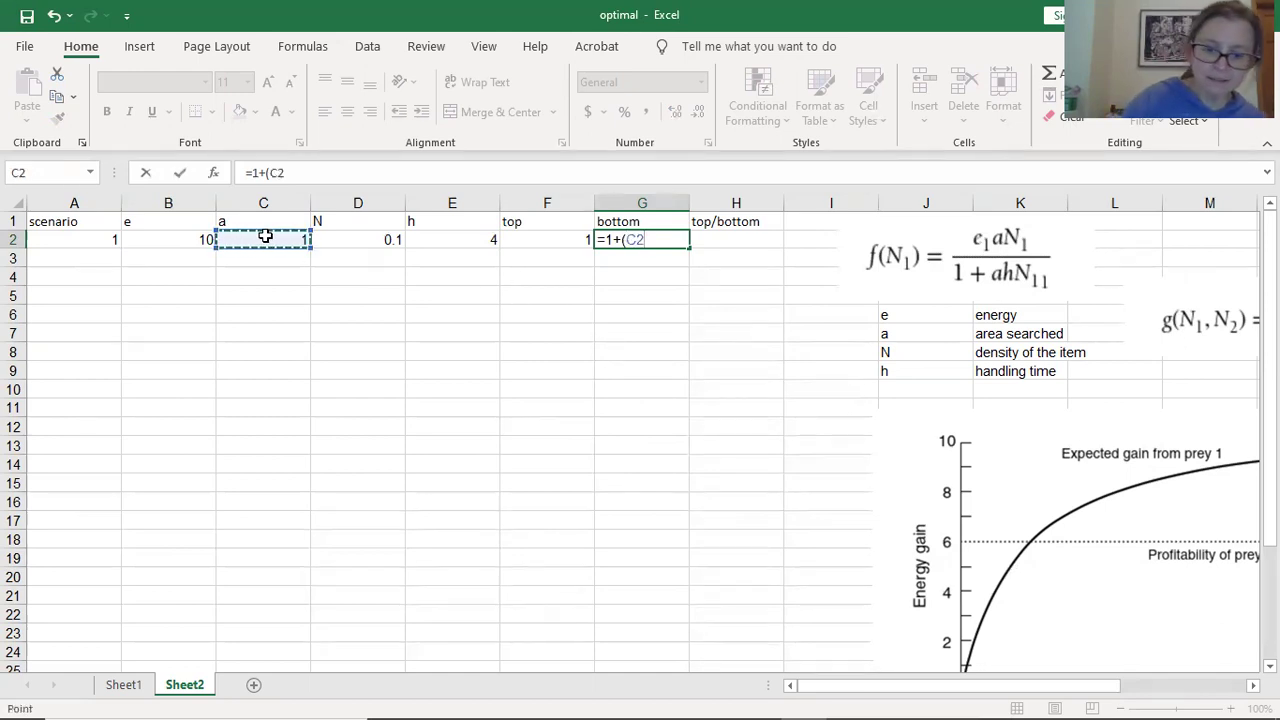
{"action": "type", "text": "*"}
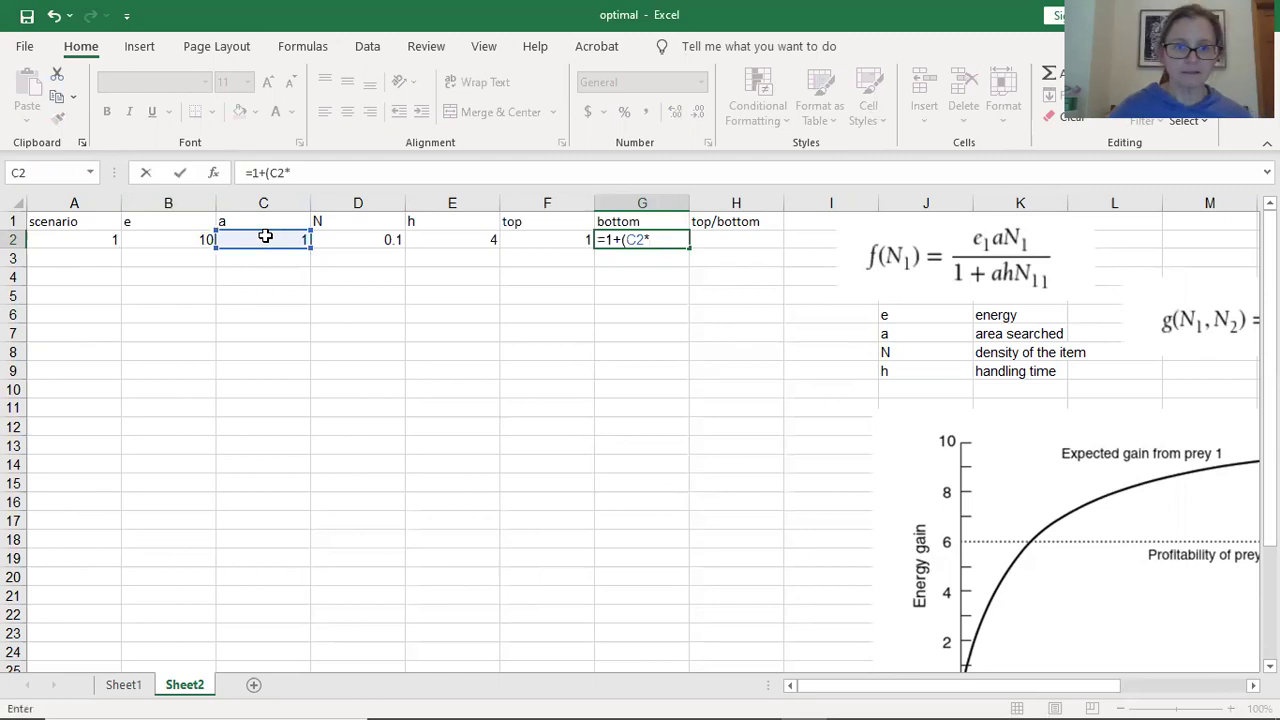
{"action": "left_click", "coordinate": [432, 241]}
{"action": "type", "text": "*"}
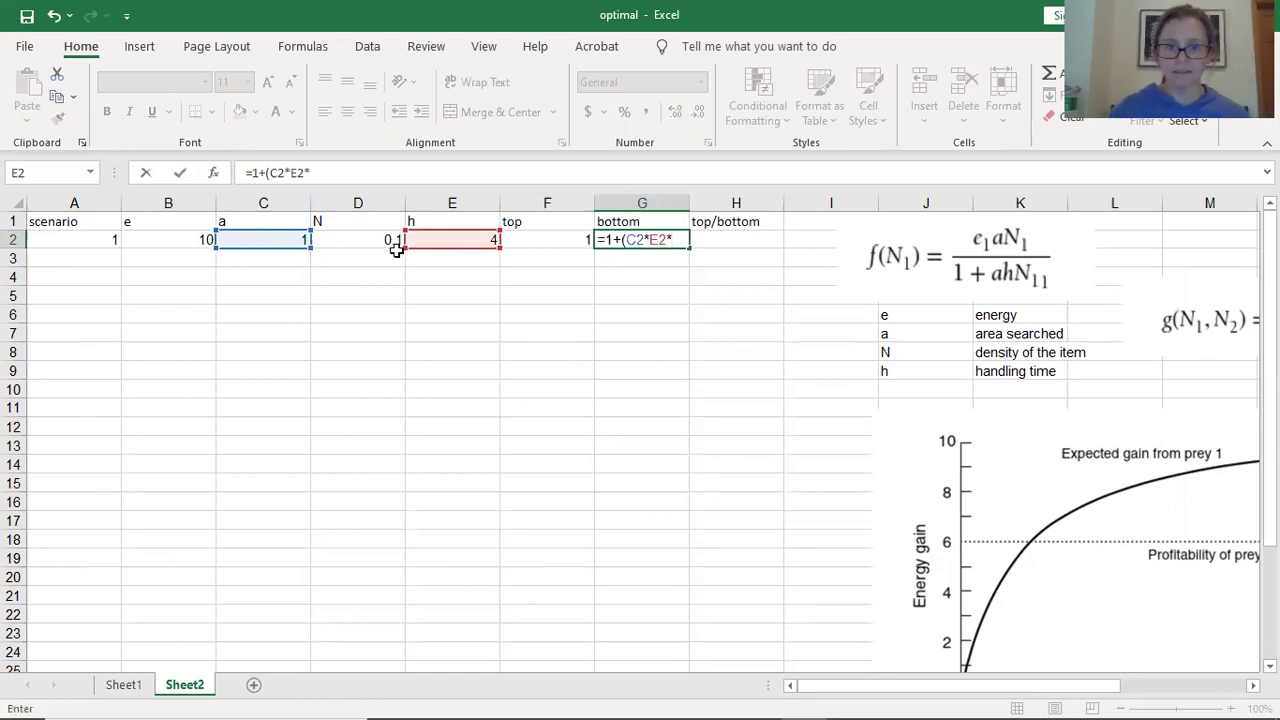
{"action": "left_click", "coordinate": [350, 238]}
{"action": "type", "text": ")"}
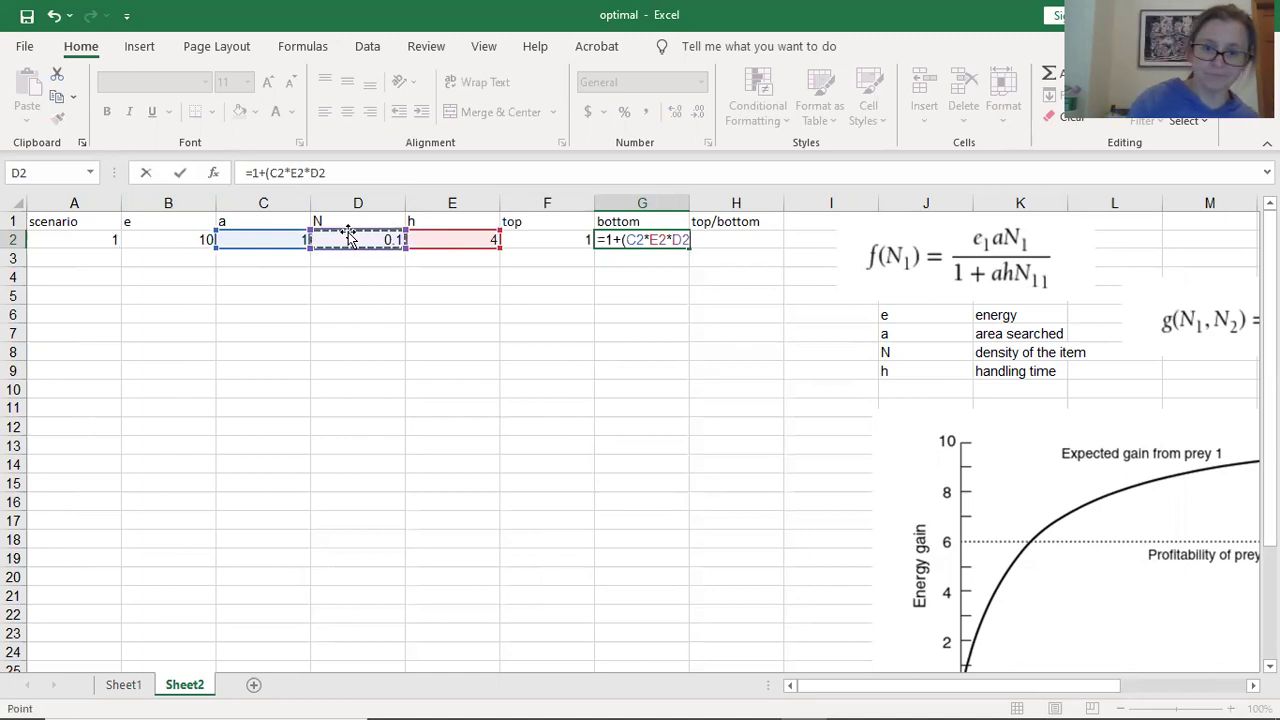
{"action": "key", "text": "Return"}
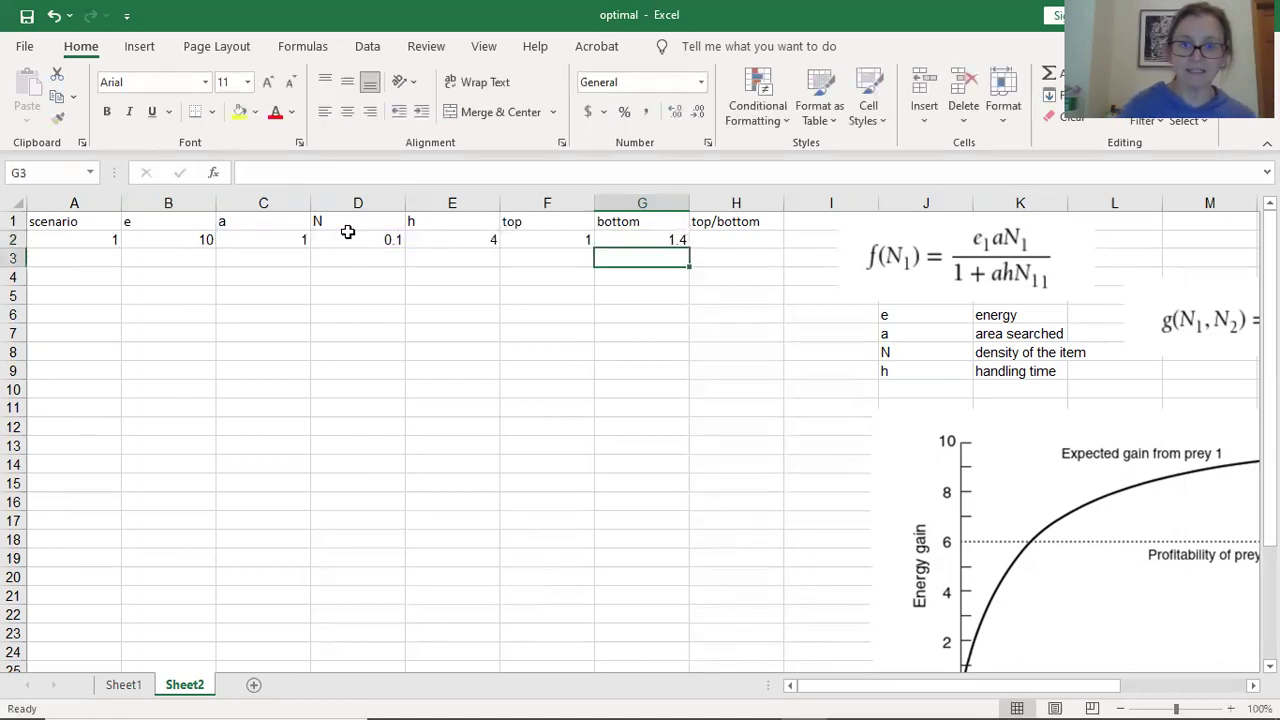
Divide top by bottom in H2 with the formula =F2/G2
{"action": "left_click", "coordinate": [745, 238]}
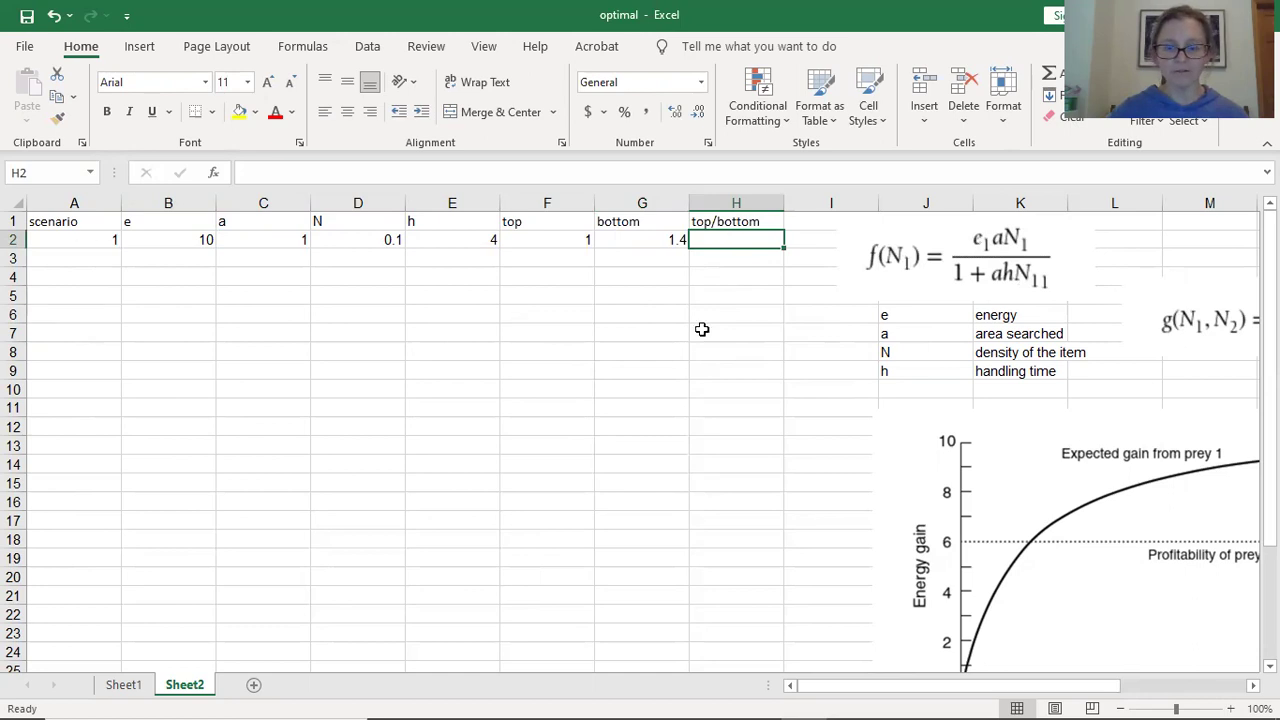
{"action": "type", "text": "="}
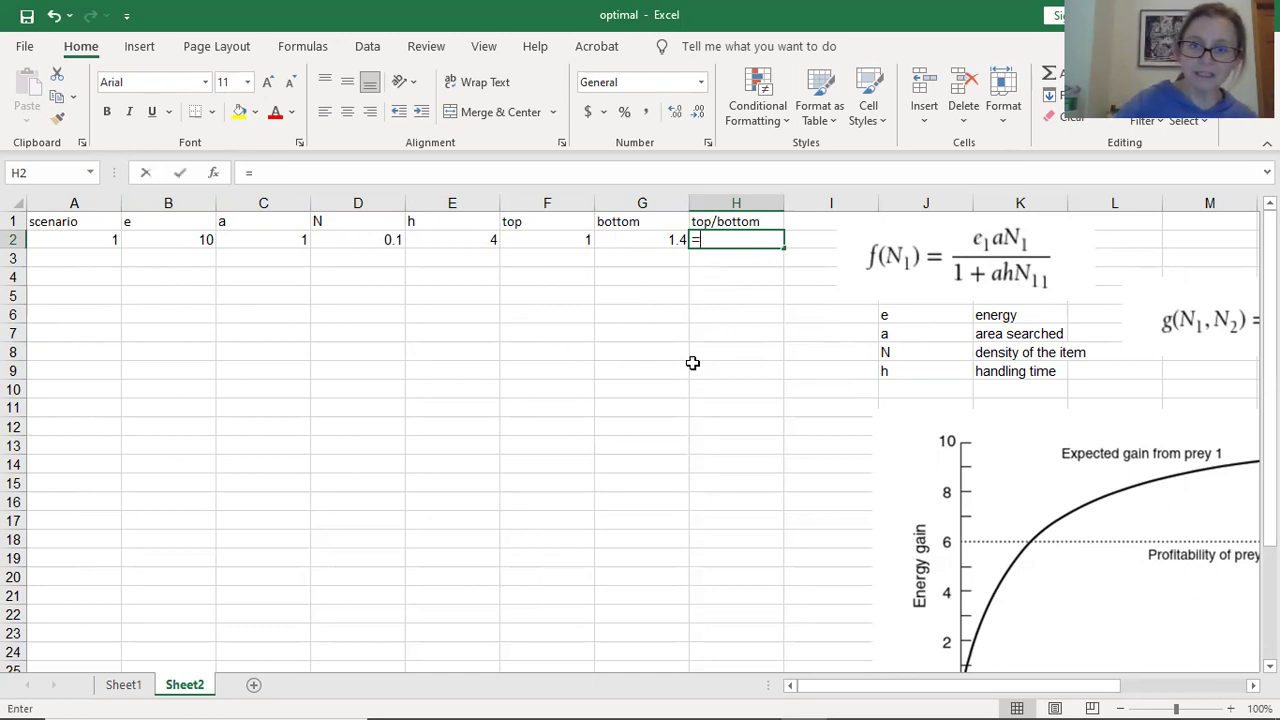
{"action": "left_click", "coordinate": [558, 241]}
{"action": "type", "text": "/"}
{"action": "left_click", "coordinate": [645, 237]}
{"action": "key", "text": "Return"}
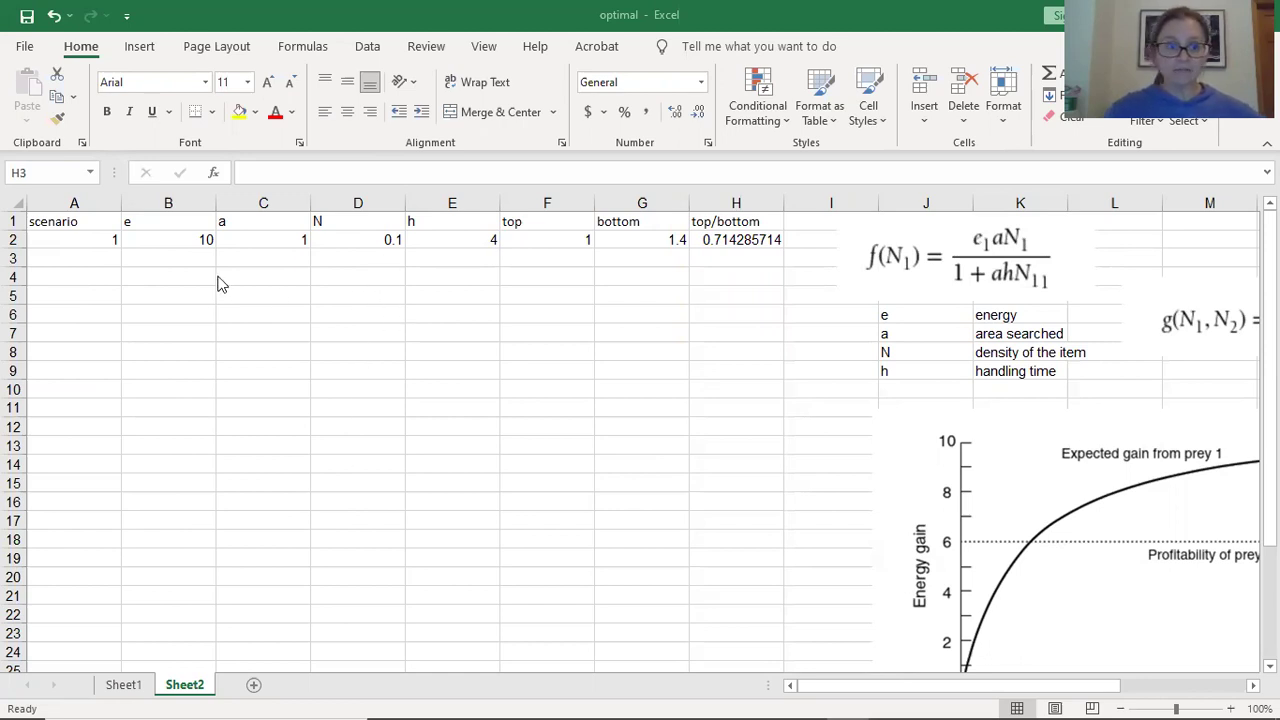
Number the scenarios 2 to 10 in A3:A11 by entering 2 and 3 and extending the series down
{"action": "left_click", "coordinate": [97, 243]}
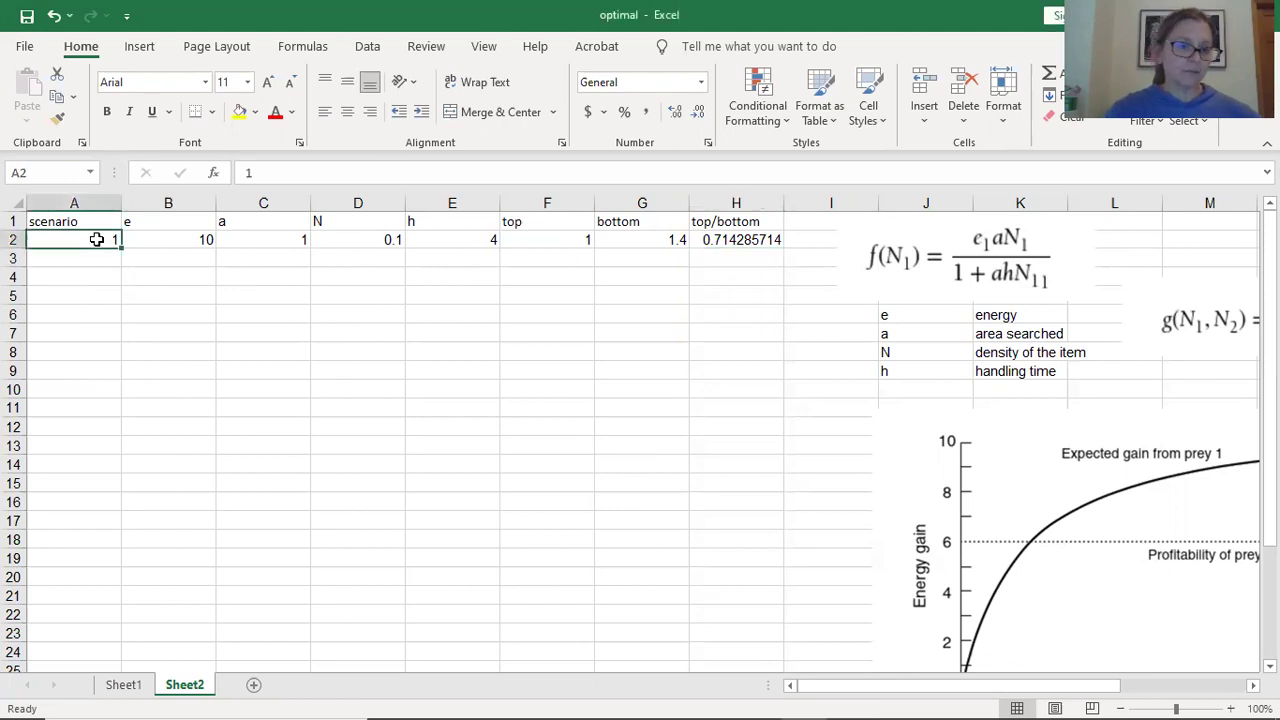
{"action": "left_click", "coordinate": [99, 260]}
{"action": "type", "text": "2"}
{"action": "key", "text": "Return"}
{"action": "type", "text": "3"}
{"action": "key", "text": "Return"}
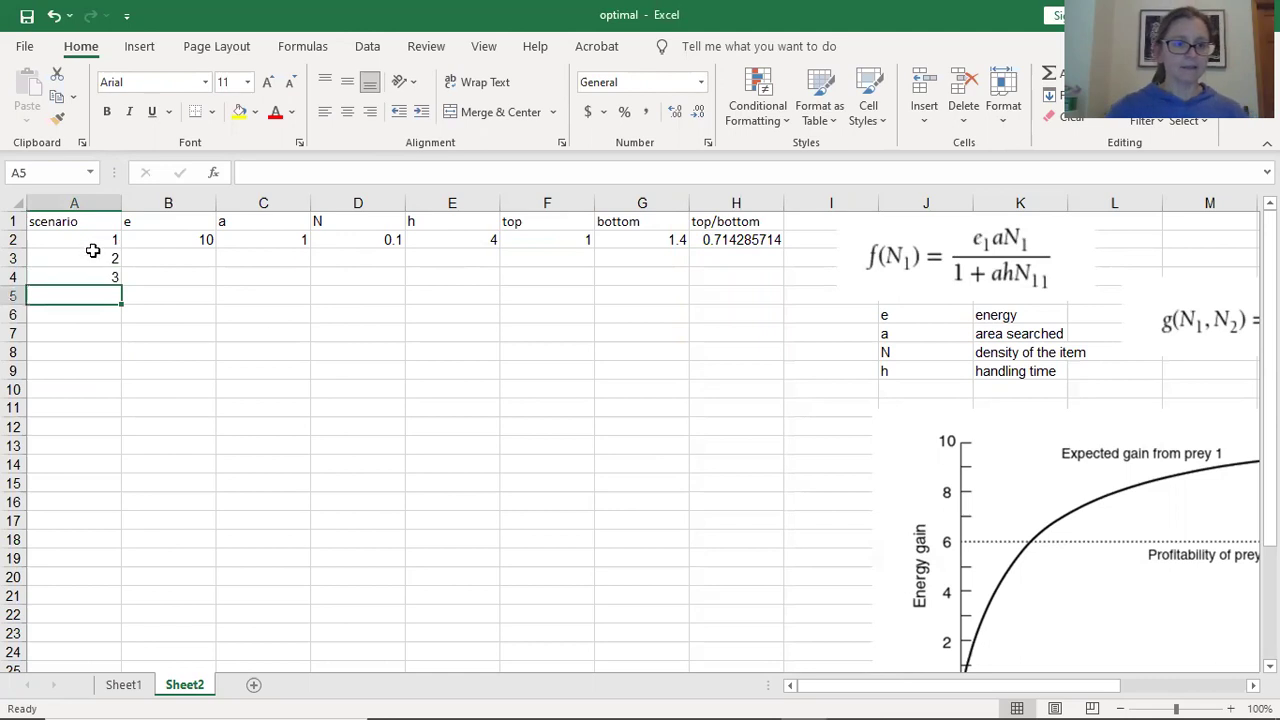
{"action": "left_click_drag", "start_coordinate": [97, 241], "coordinate": [97, 275]}
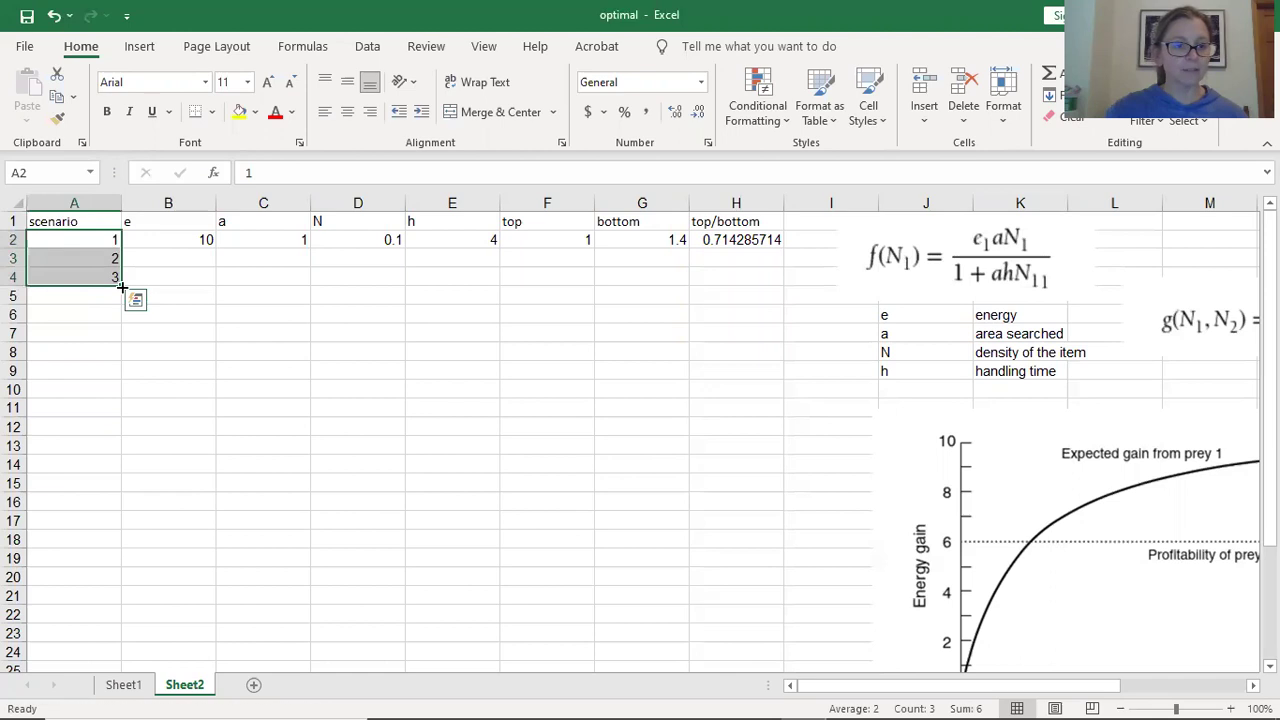
{"action": "left_click_drag", "start_coordinate": [119, 285], "coordinate": [118, 314]}
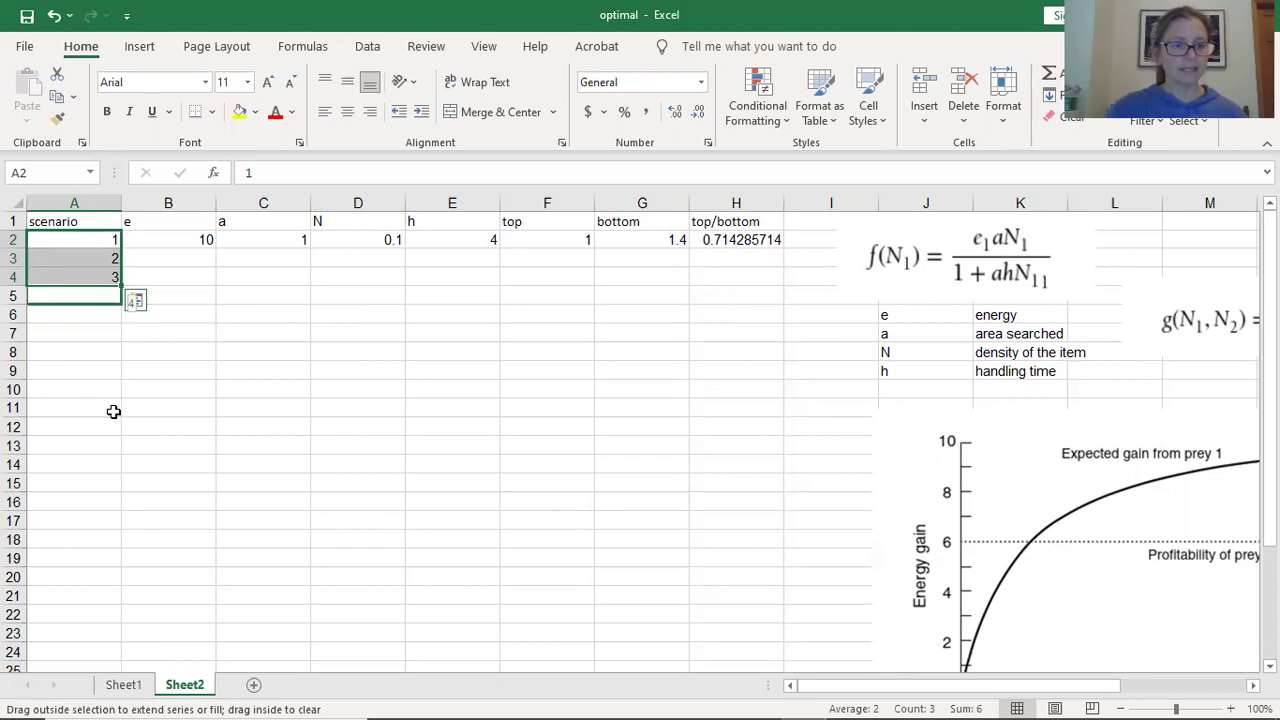
{"action": "left_click_drag", "start_coordinate": [113, 411], "coordinate": [100, 398]}
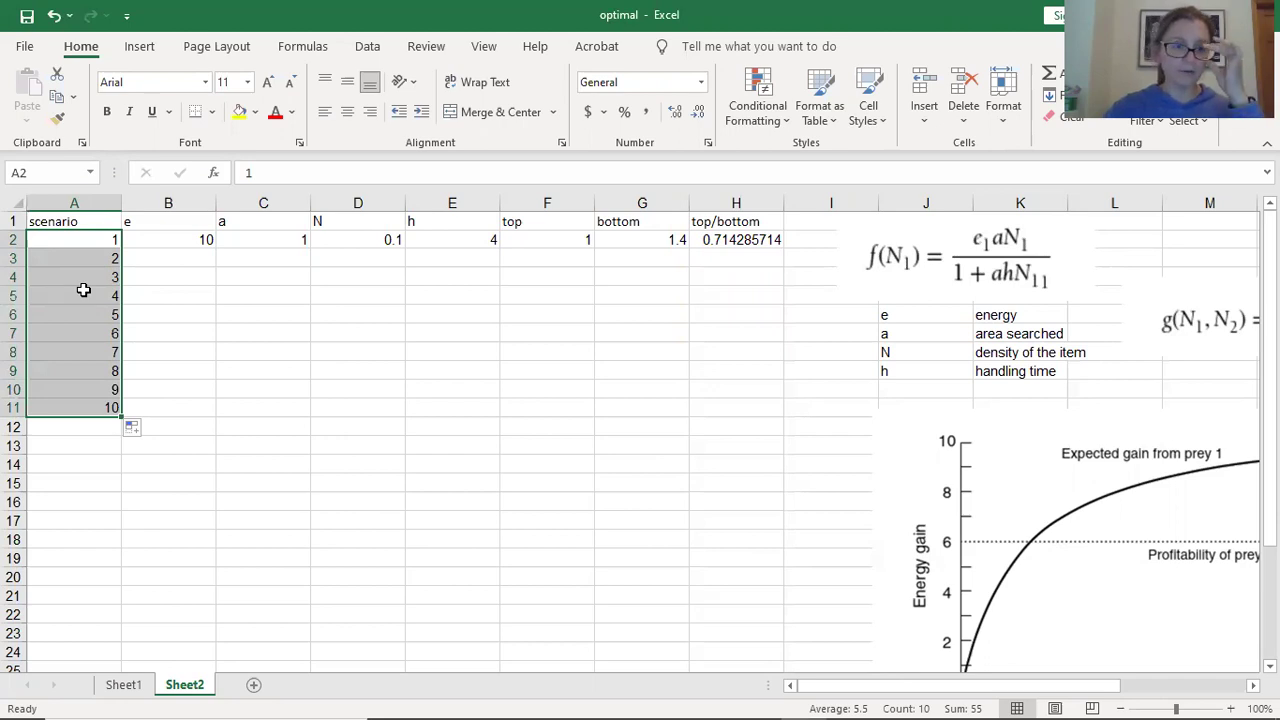
Copy the e value 10 from B2 into B3:B11 for the remaining scenarios
{"action": "left_click", "coordinate": [186, 261]}
{"action": "left_click", "coordinate": [190, 240]}
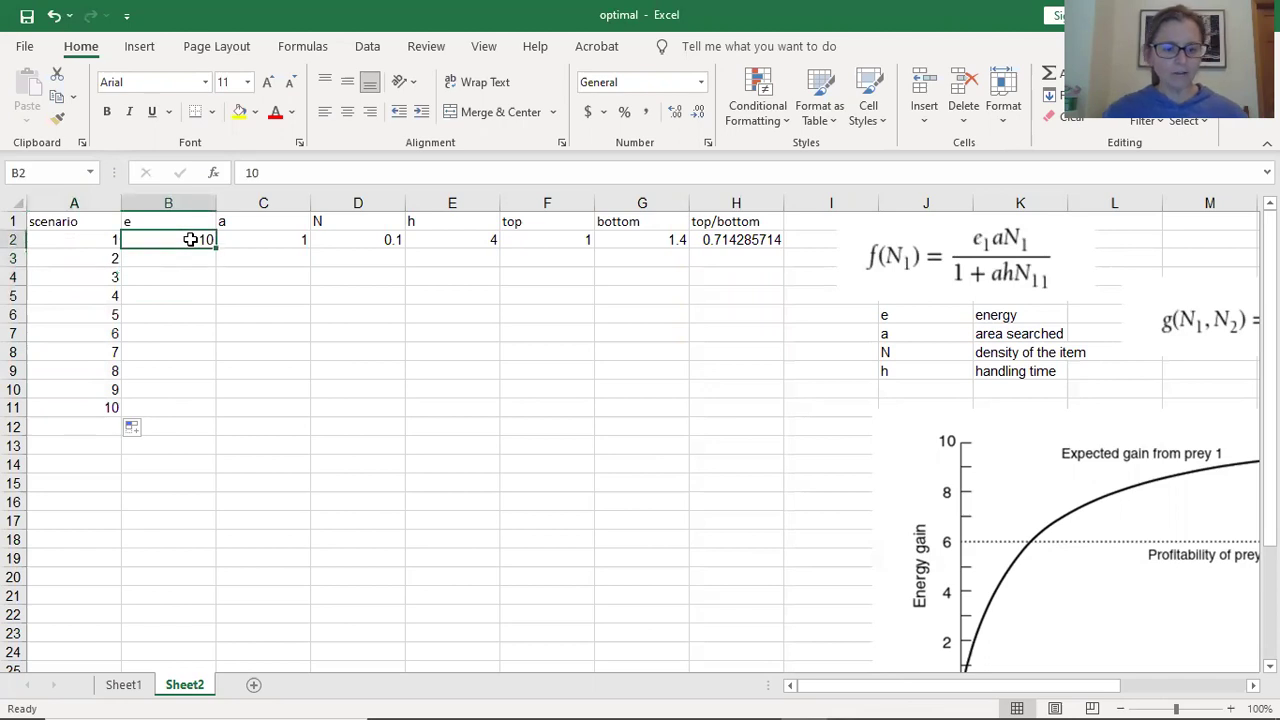
{"action": "key", "text": "ctrl+c"}
{"action": "left_click_drag", "start_coordinate": [186, 258], "coordinate": [171, 410]}
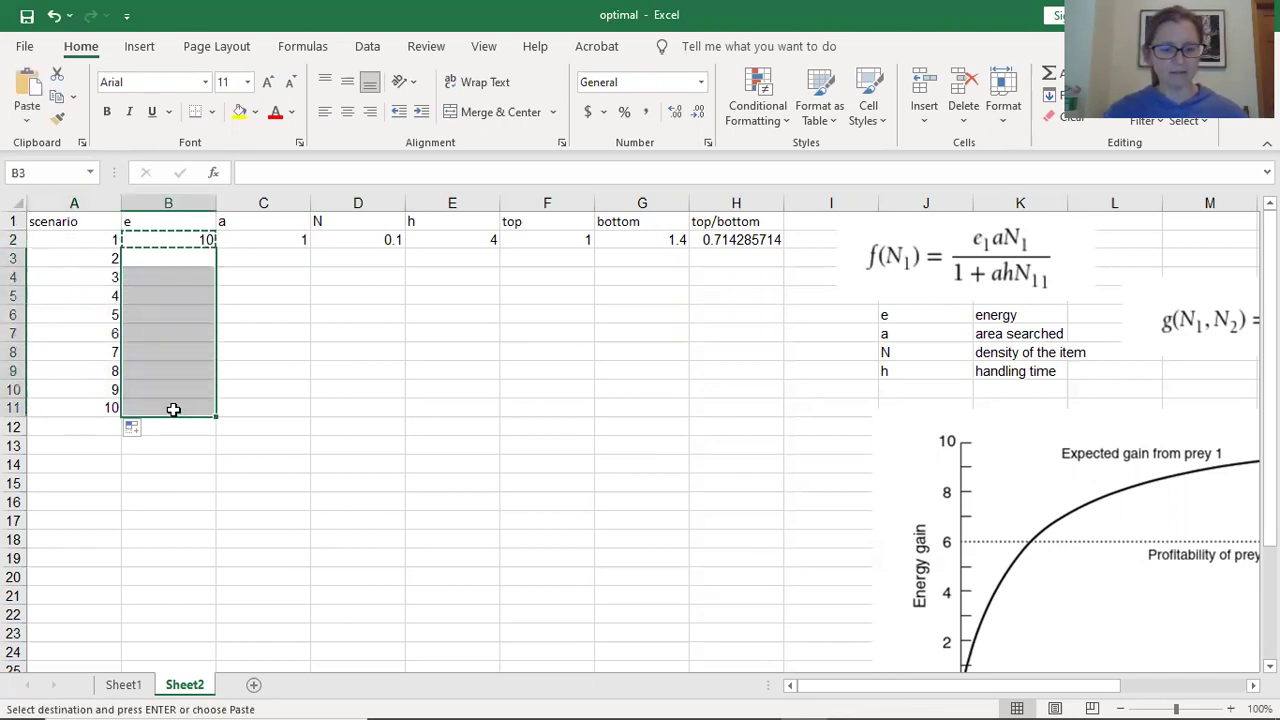
{"action": "key", "text": "ctrl+v"}
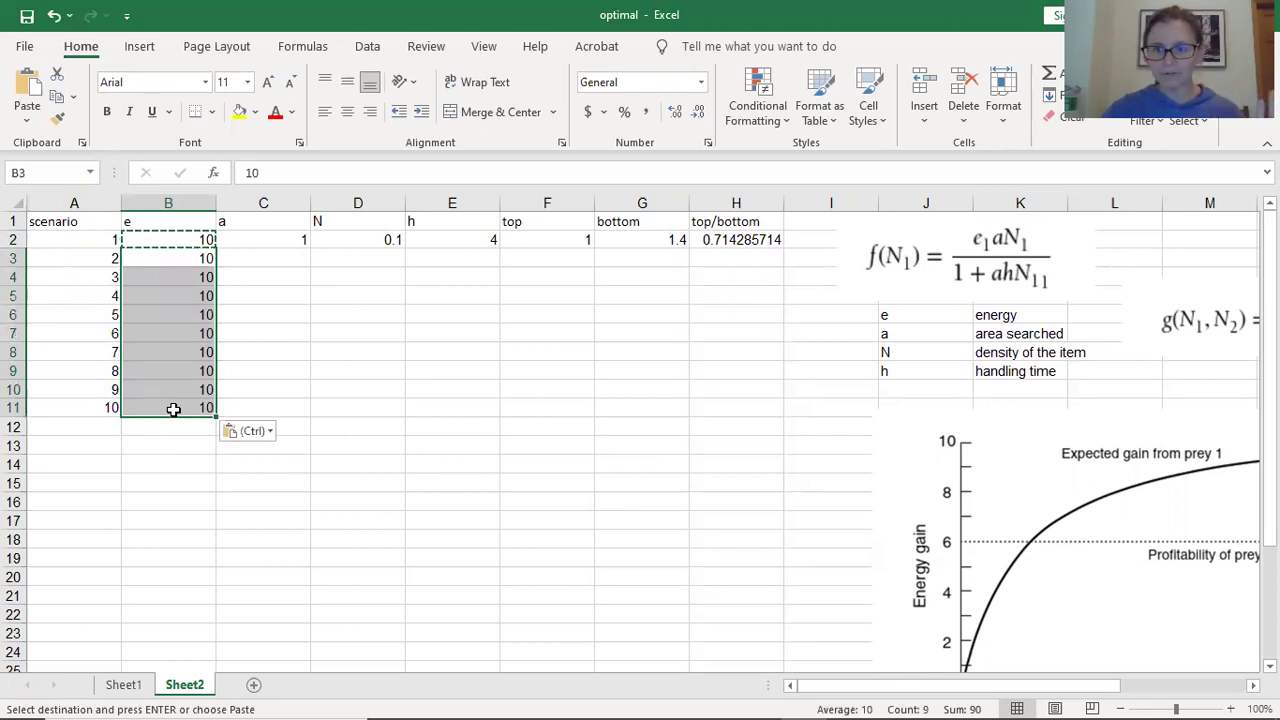
Copy the a value 1 from C2 into C3:C11 for the remaining scenarios
{"action": "left_click", "coordinate": [272, 237]}
{"action": "key", "text": "ctrl+c"}
{"action": "left_click_drag", "start_coordinate": [269, 250], "coordinate": [256, 404]}
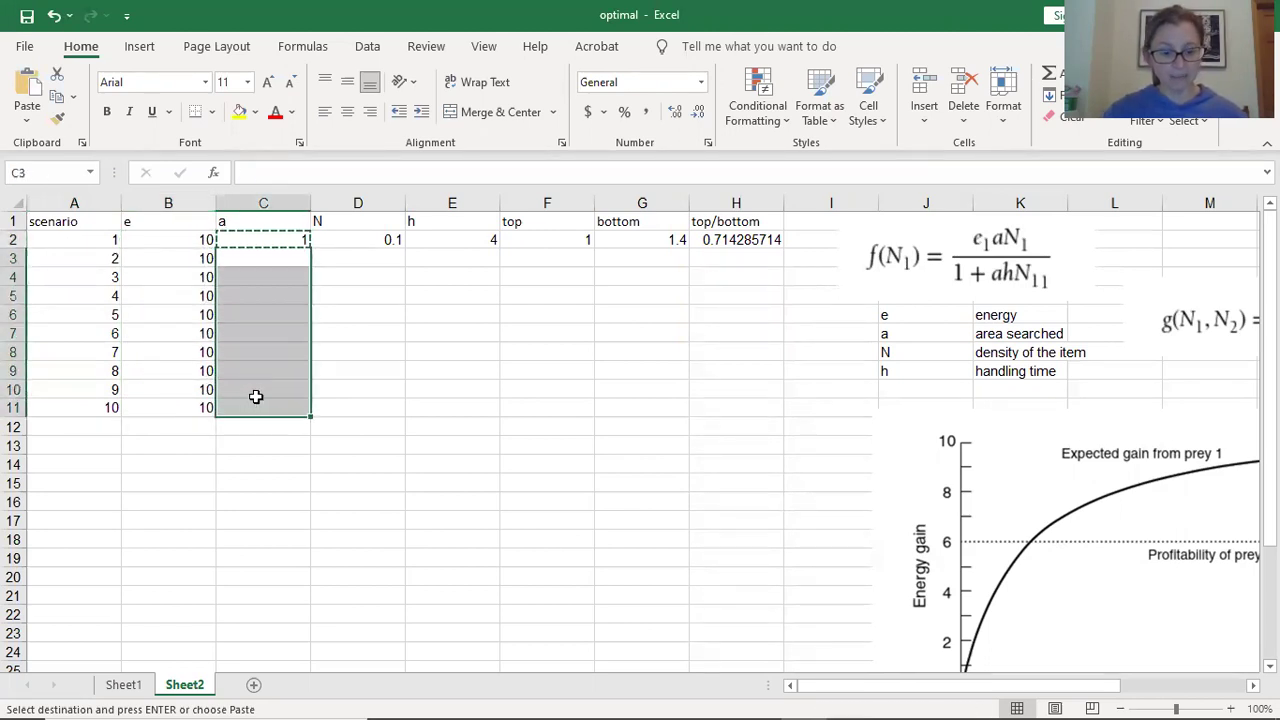
{"action": "key", "text": "ctrl+v"}
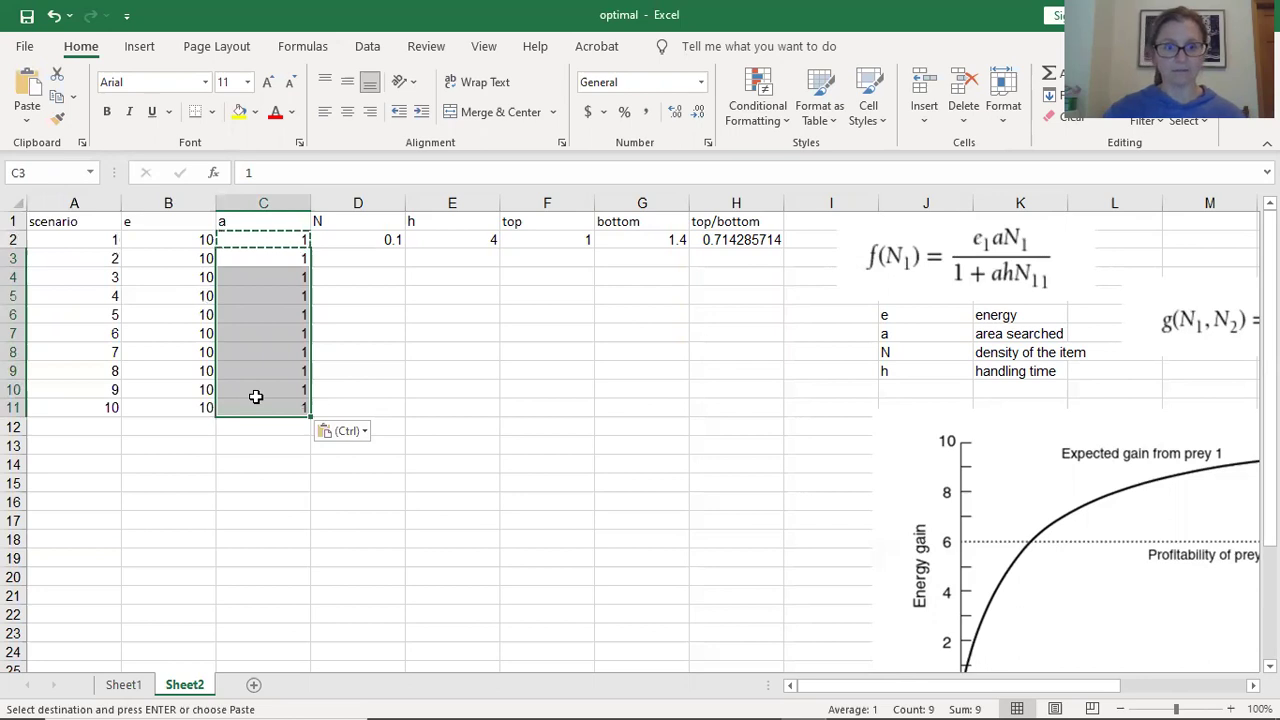
Copy the h value 4 from E2 into E3:E11 for the remaining scenarios
{"action": "left_click", "coordinate": [467, 241]}
{"action": "key", "text": "ctrl+c"}
{"action": "left_click_drag", "start_coordinate": [467, 256], "coordinate": [471, 403]}
{"action": "key", "text": "ctrl+v"}
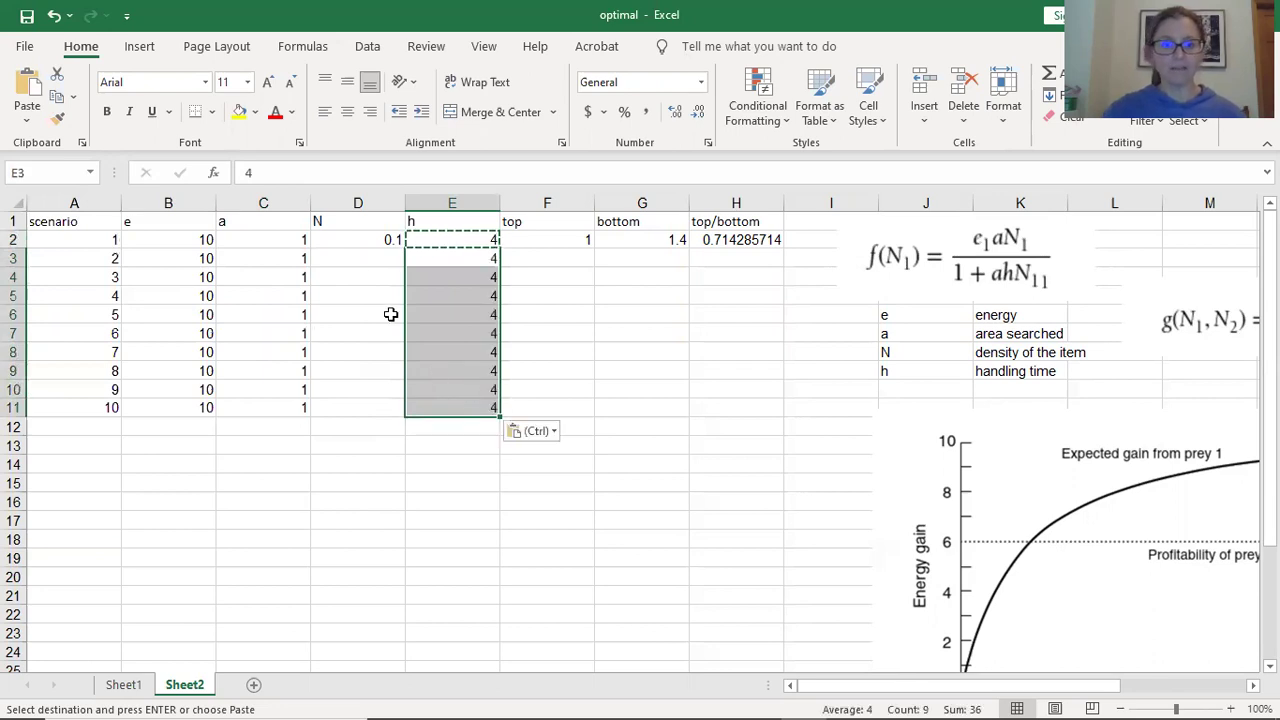
Enter 0.2 as N for scenario 2 in D3 and extend the N series in 0.1 increments down to 1 in D11
{"action": "left_click", "coordinate": [371, 236]}
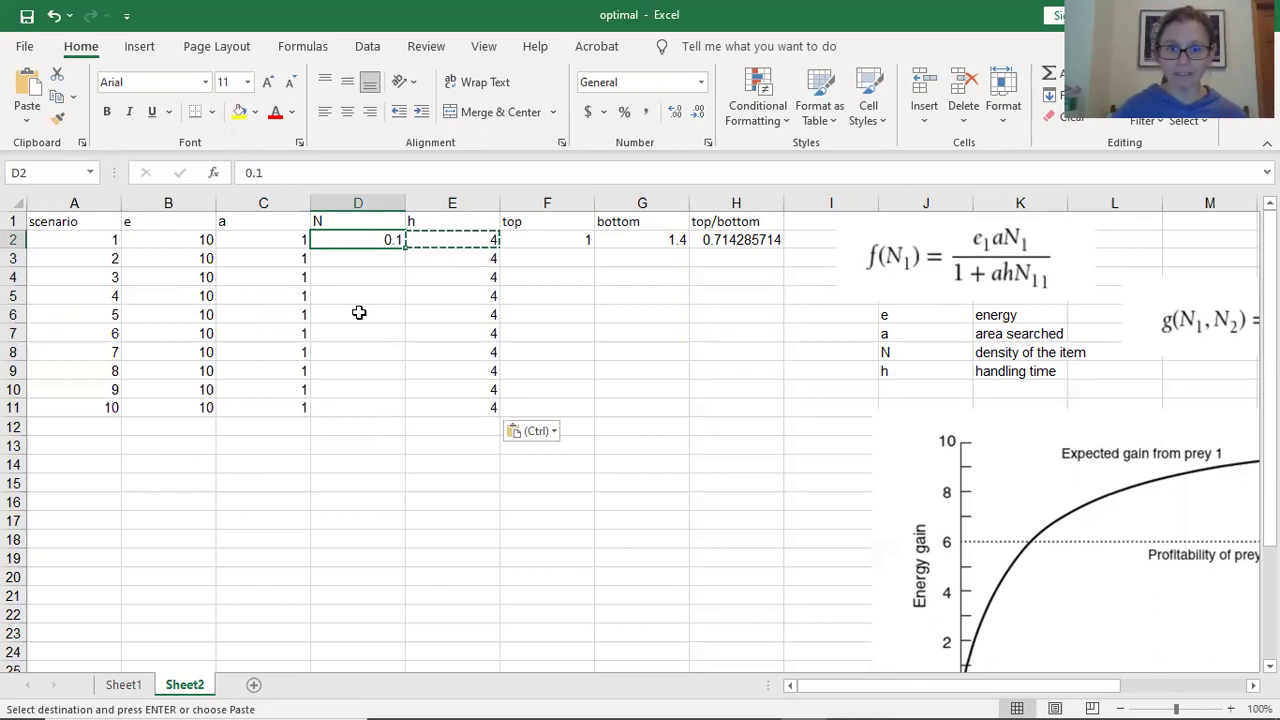
{"action": "left_click", "coordinate": [355, 257]}
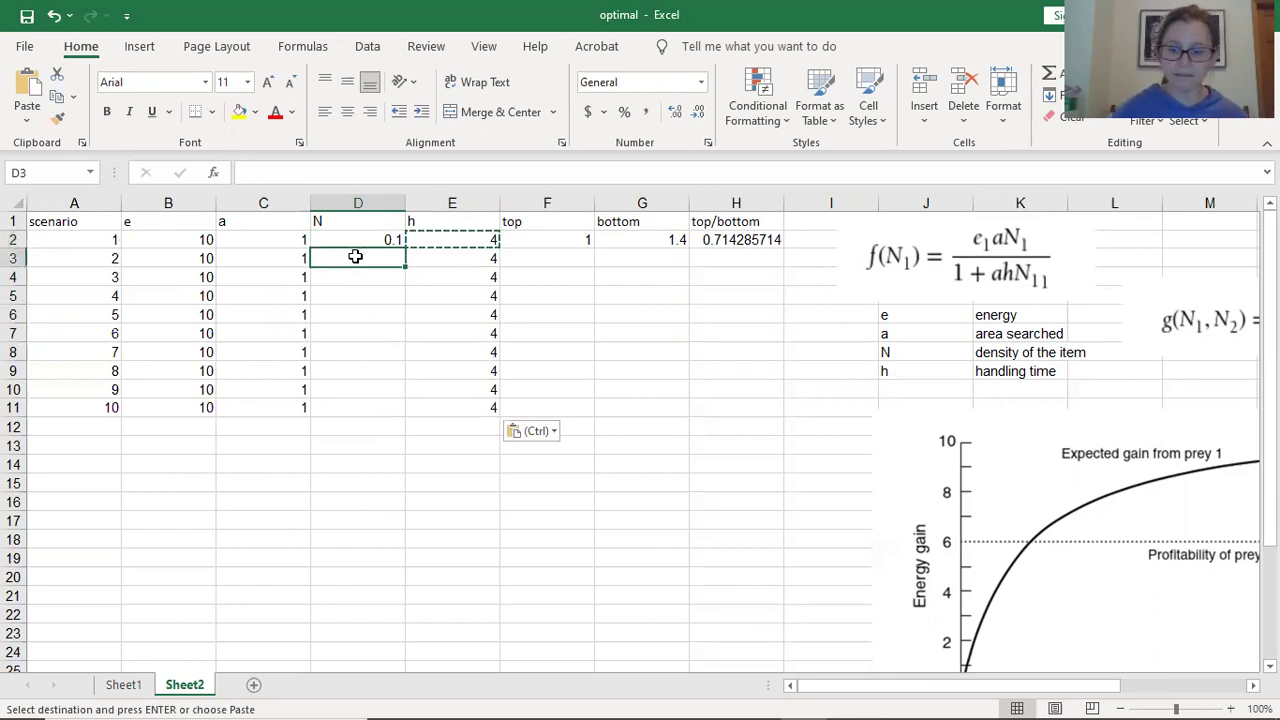
{"action": "type", "text": ".2"}
{"action": "key", "text": "Return"}
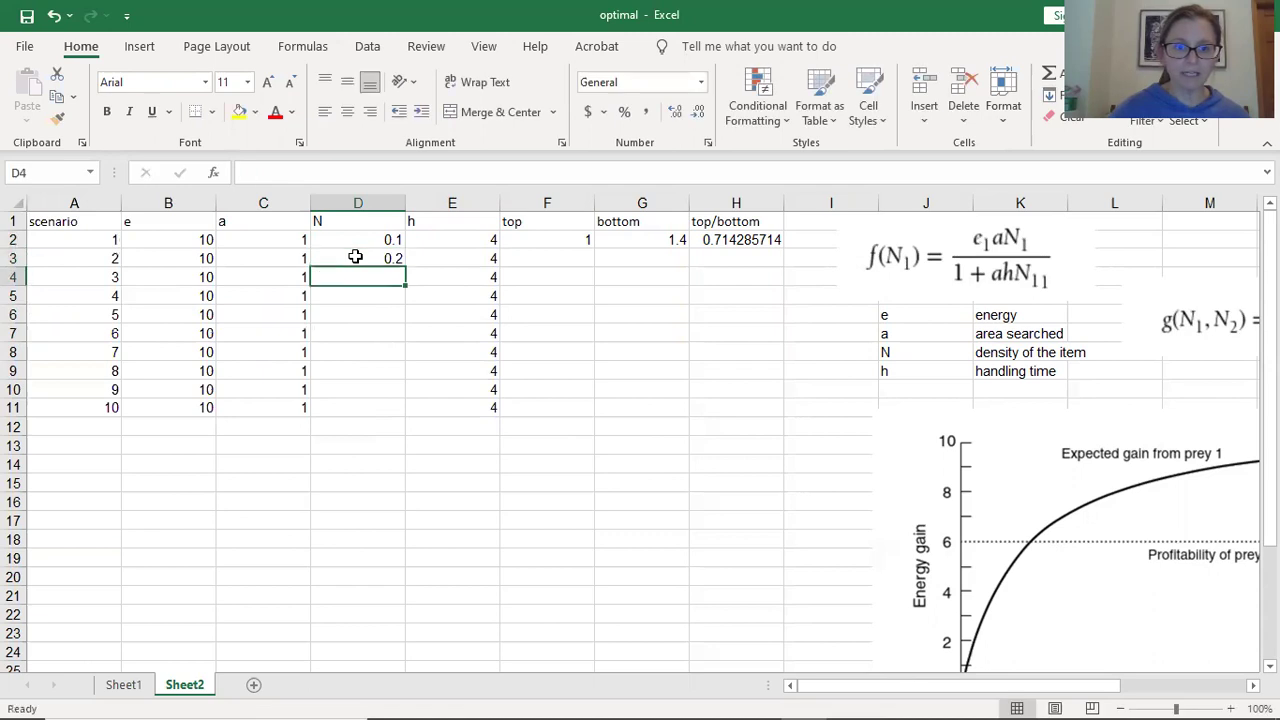
{"action": "left_click_drag", "start_coordinate": [366, 240], "coordinate": [405, 282]}
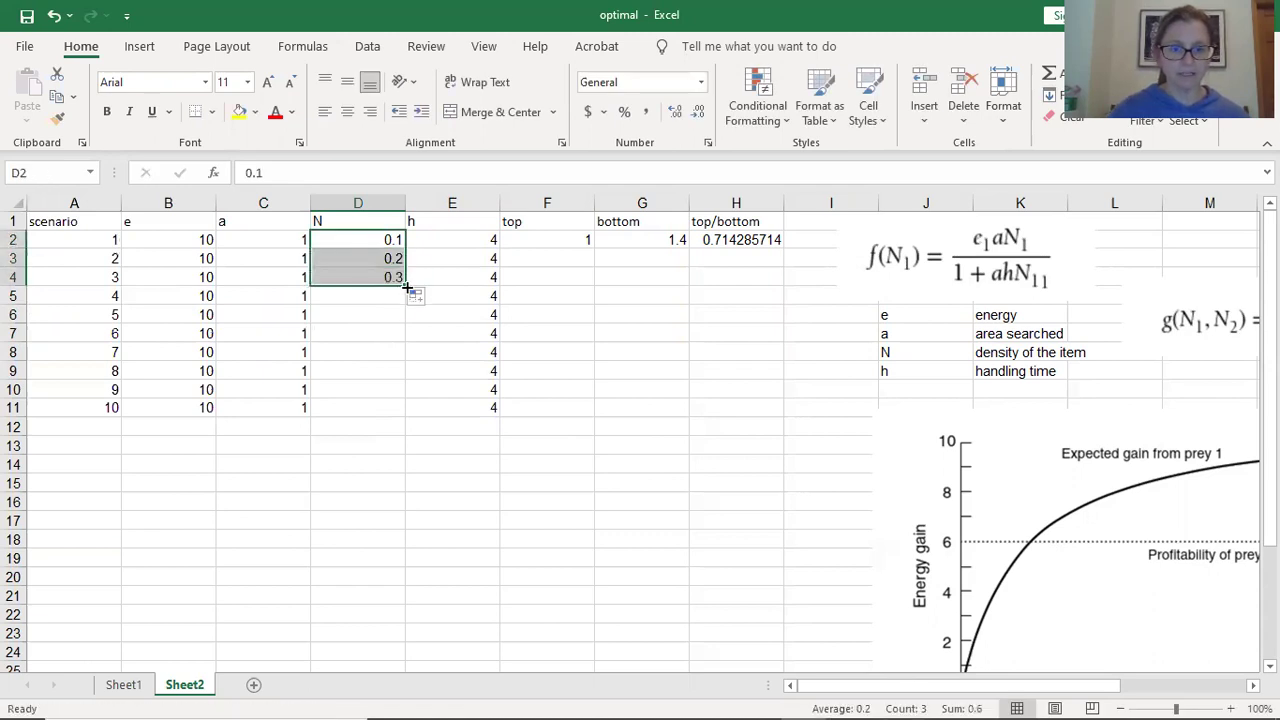
{"action": "left_click_drag", "start_coordinate": [409, 414], "coordinate": [409, 415]}
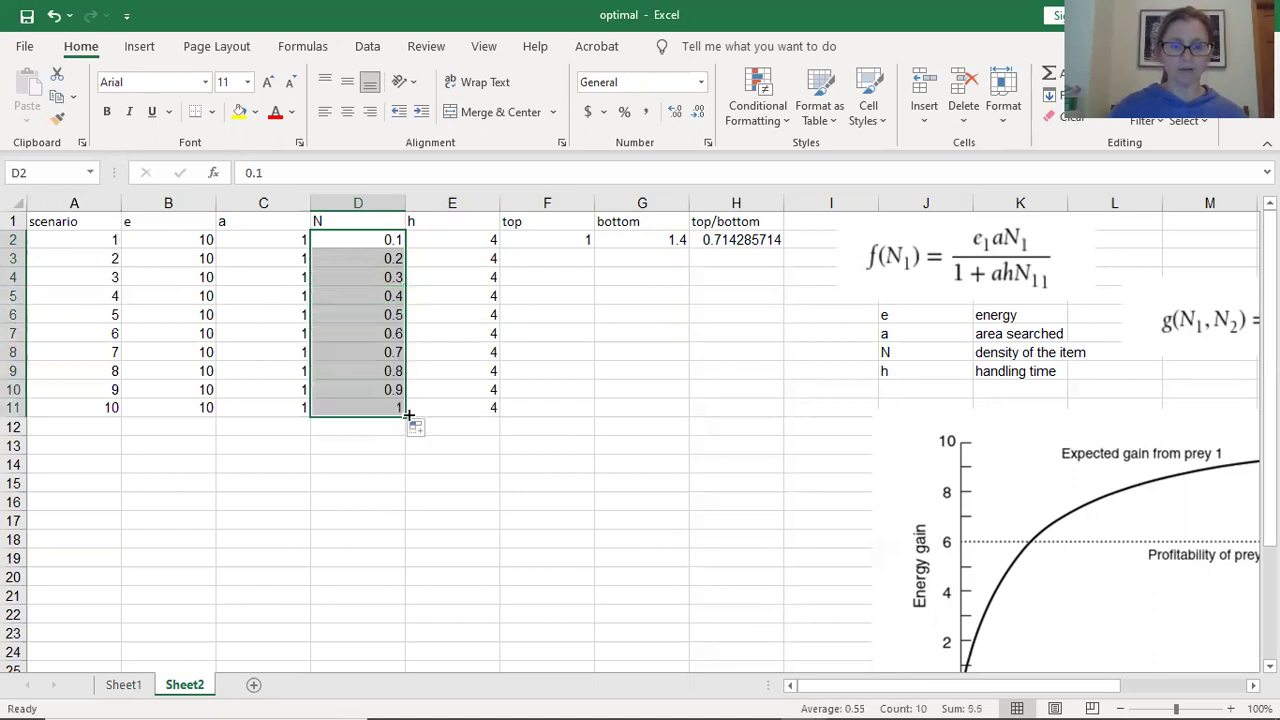
{"action": "left_click", "coordinate": [573, 336]}
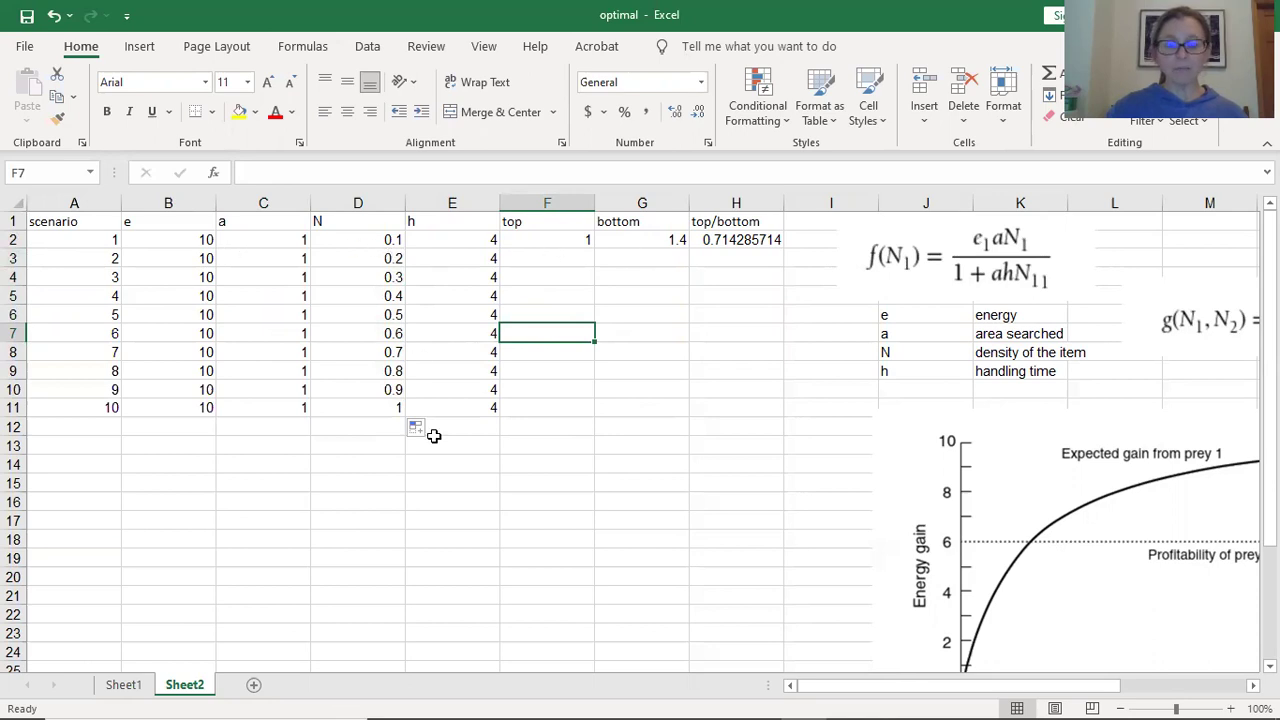
Review the top, bottom and top/bottom formulas of scenario 1 in F2, G2 and H2
{"action": "left_click", "coordinate": [553, 244]}
{"action": "left_click", "coordinate": [637, 244]}
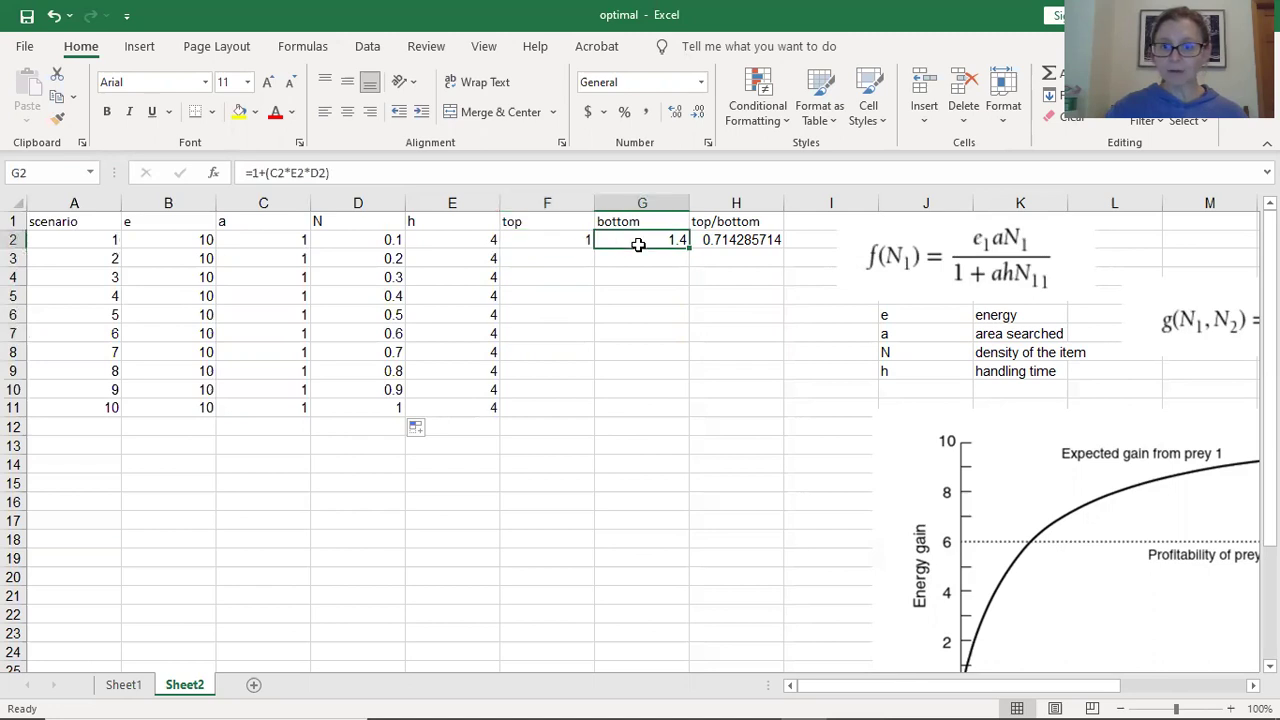
{"action": "left_click", "coordinate": [548, 242]}
{"action": "left_click", "coordinate": [738, 243]}
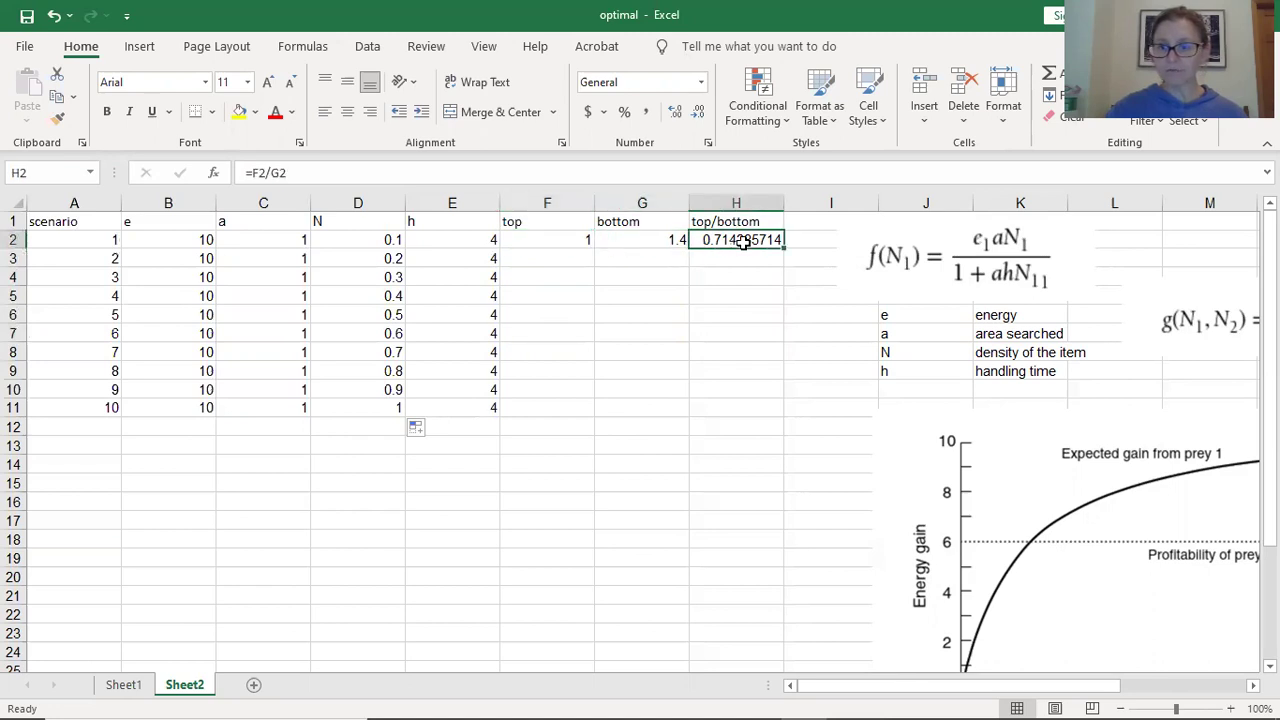
{"action": "left_click", "coordinate": [553, 243]}
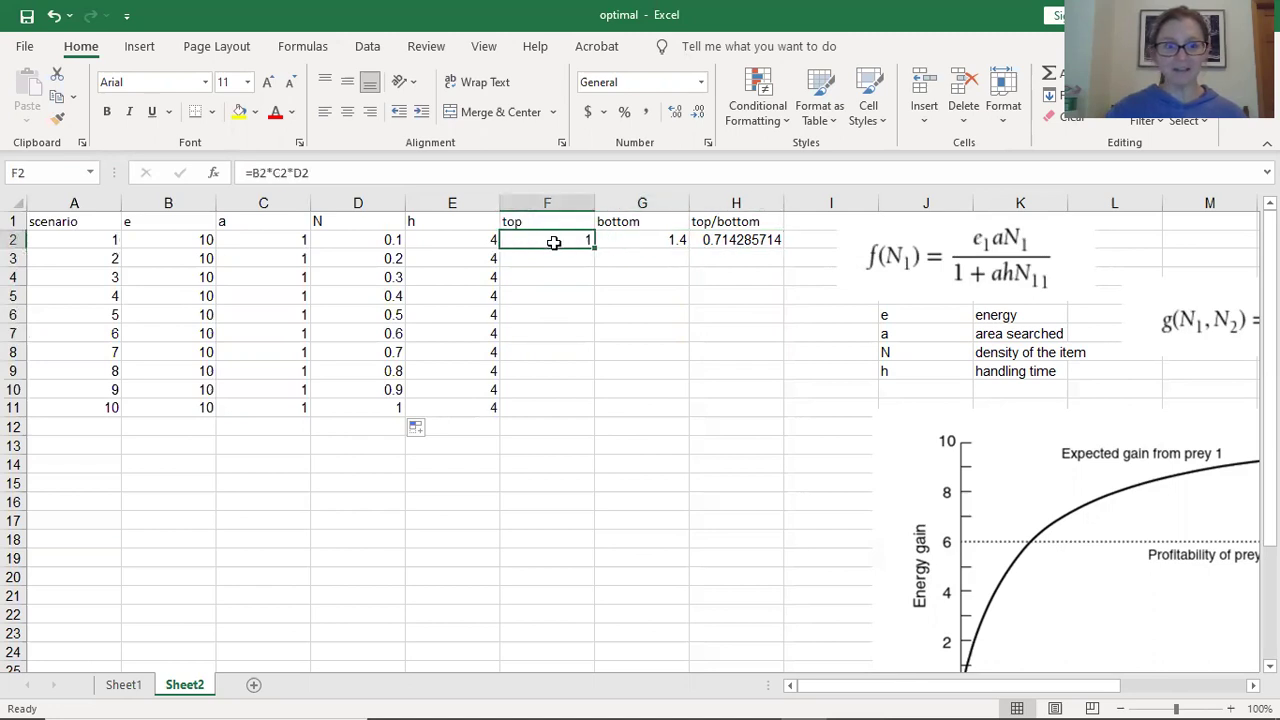
{"action": "left_click", "coordinate": [653, 243]}
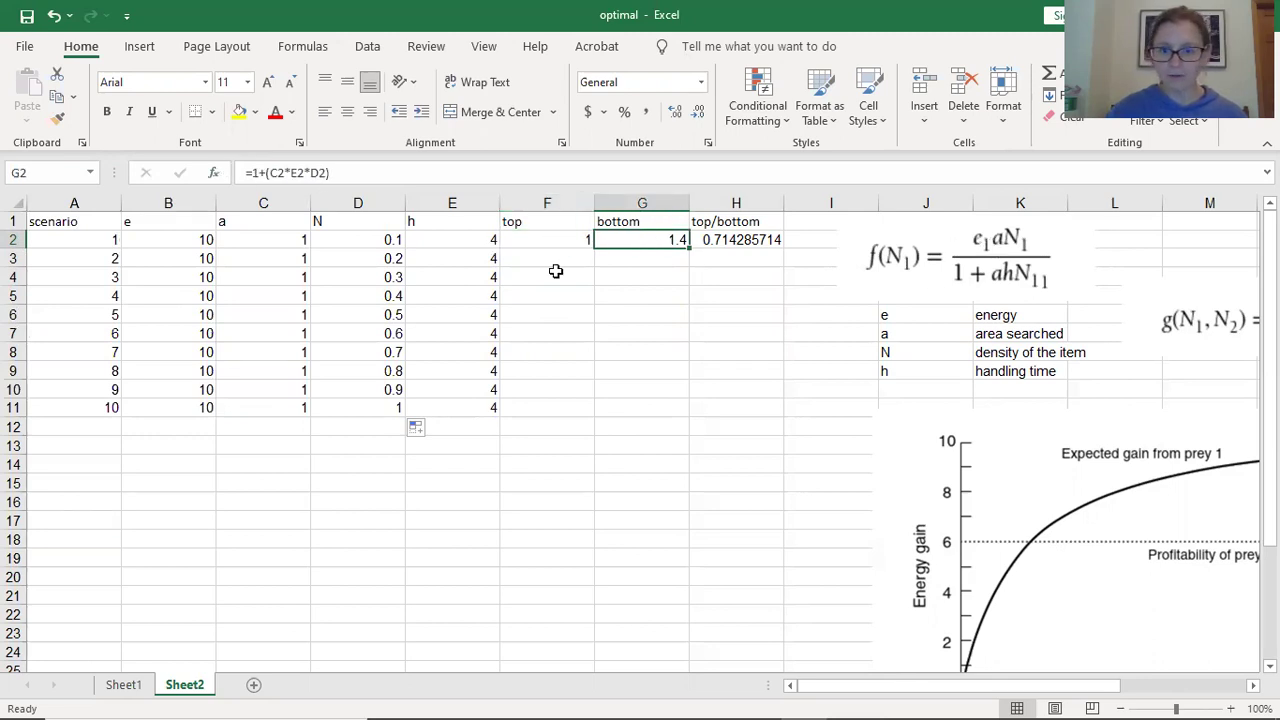
{"action": "left_click", "coordinate": [706, 241]}
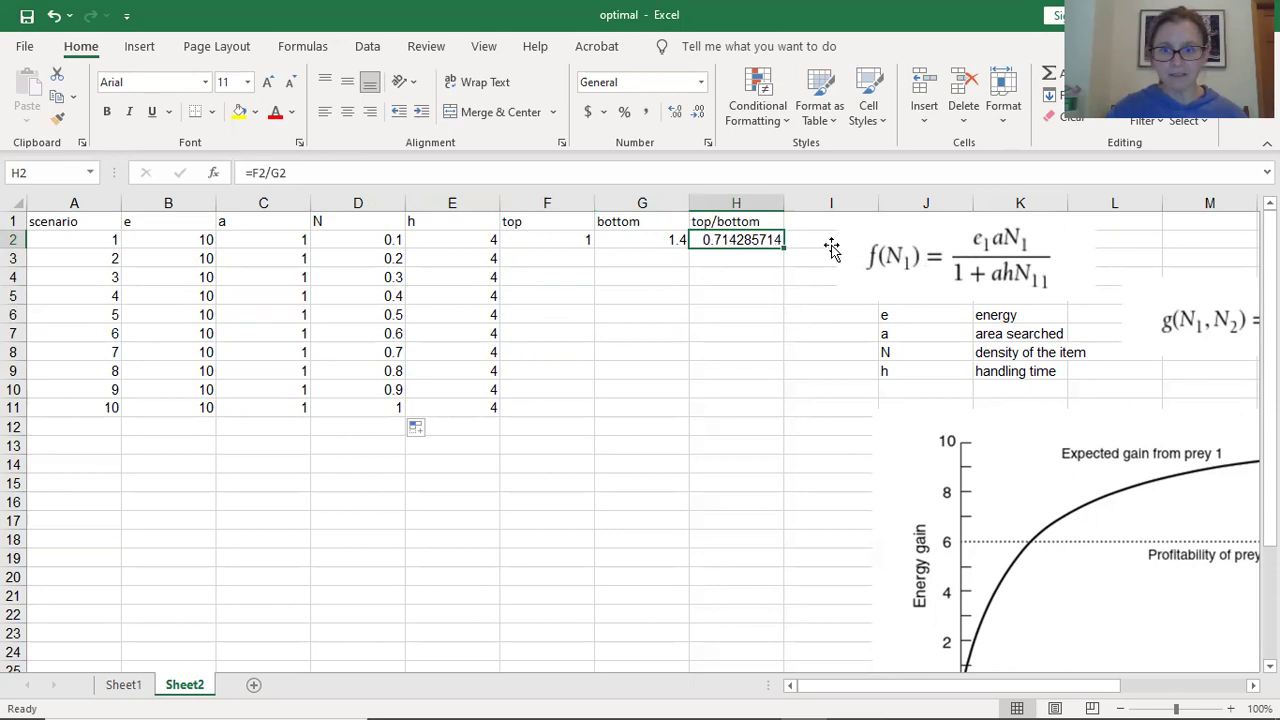
Copy the top, bottom and top/bottom formulas from F2:H2 down to row 11 for the remaining scenarios
{"action": "left_click_drag", "start_coordinate": [543, 241], "coordinate": [720, 236]}
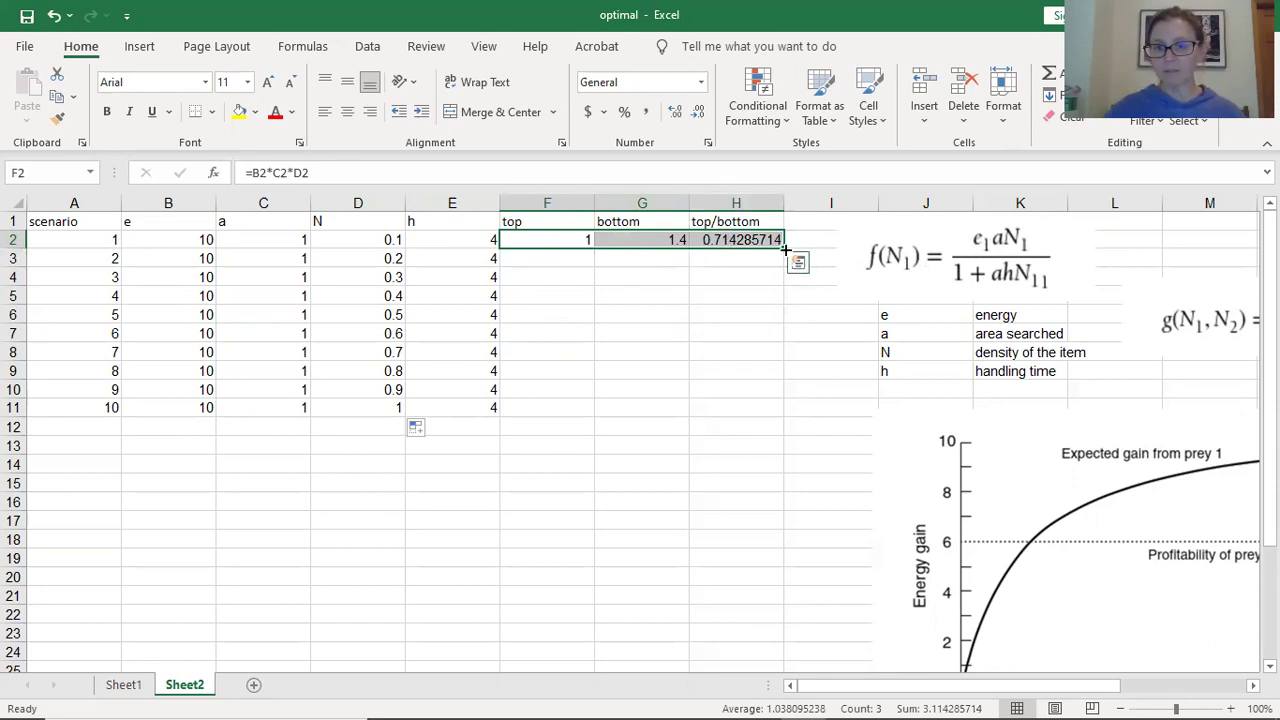
{"action": "mouse_move", "coordinate": [785, 250]}
{"action": "left_mouse_down"}
{"action": "mouse_move", "coordinate": [803, 323]}
{"action": "mouse_move", "coordinate": [800, 418]}
{"action": "left_mouse_up"}
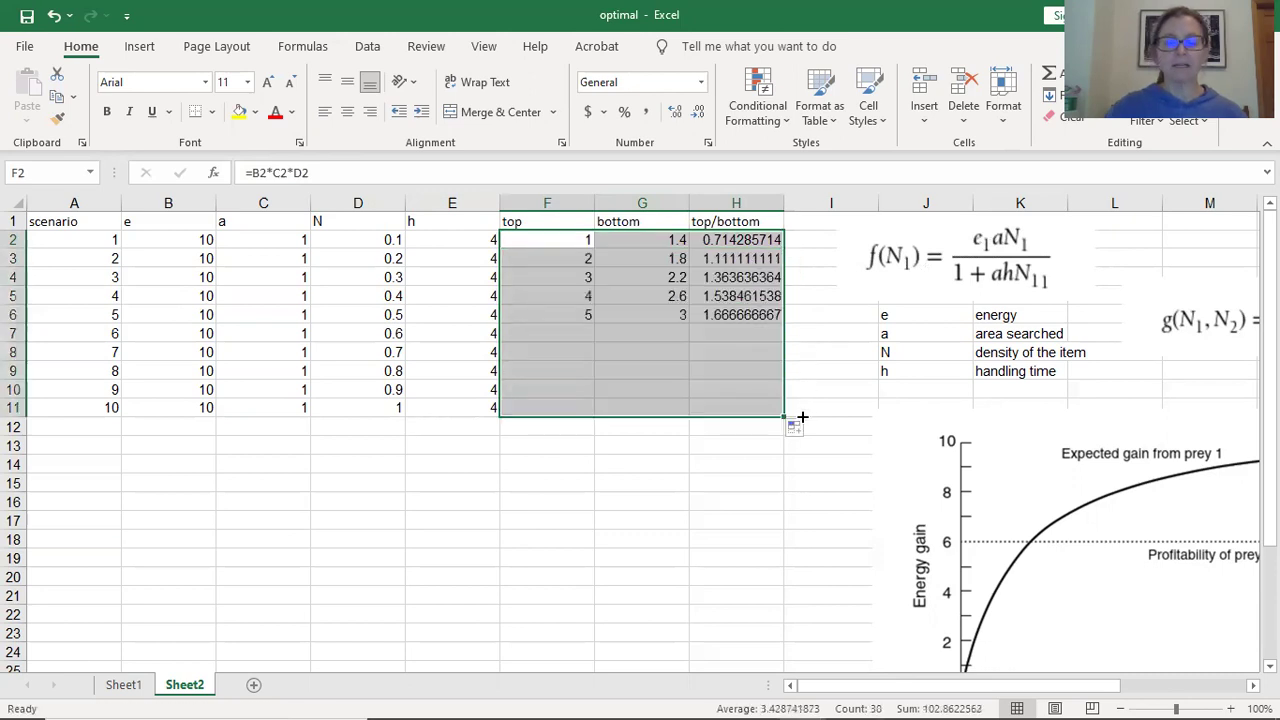
Compare the top and bottom formulas of scenarios 1 and 2 with the e, a and N cells they reference
{"action": "left_click", "coordinate": [577, 261]}
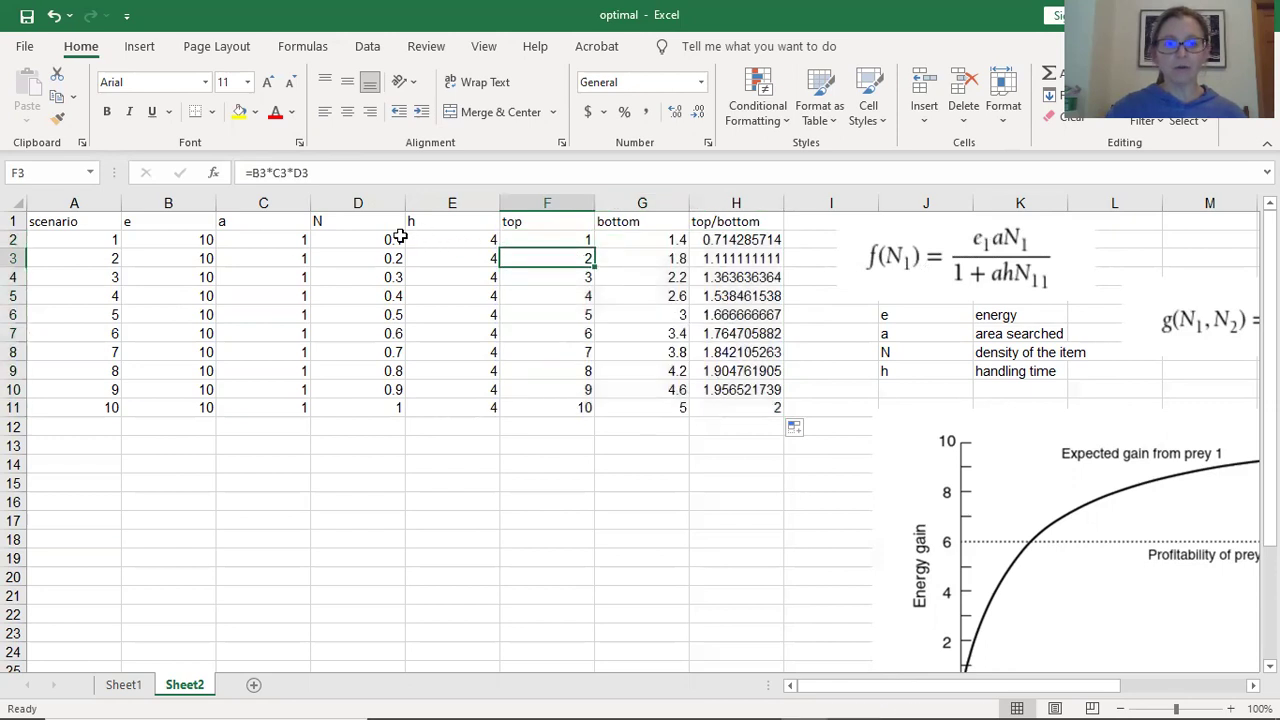
{"action": "left_click", "coordinate": [537, 238]}
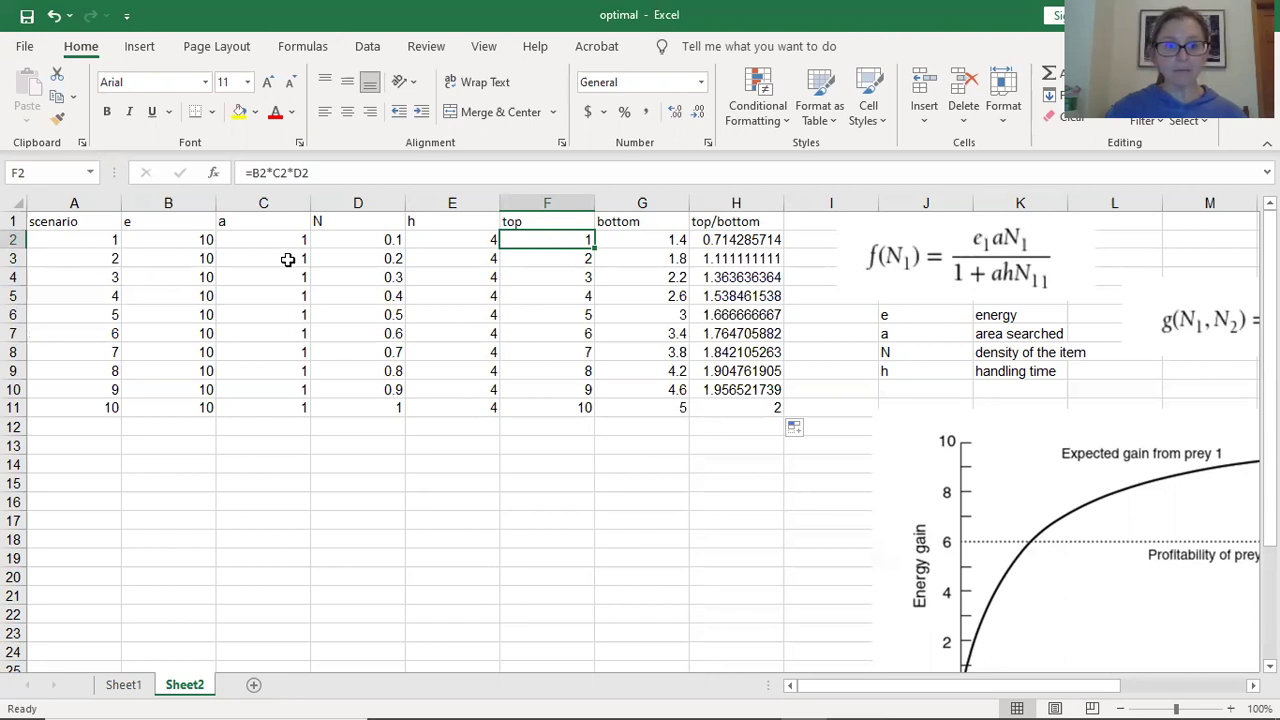
{"action": "left_click", "coordinate": [181, 263]}
{"action": "left_click", "coordinate": [256, 263]}
{"action": "left_click", "coordinate": [329, 263]}
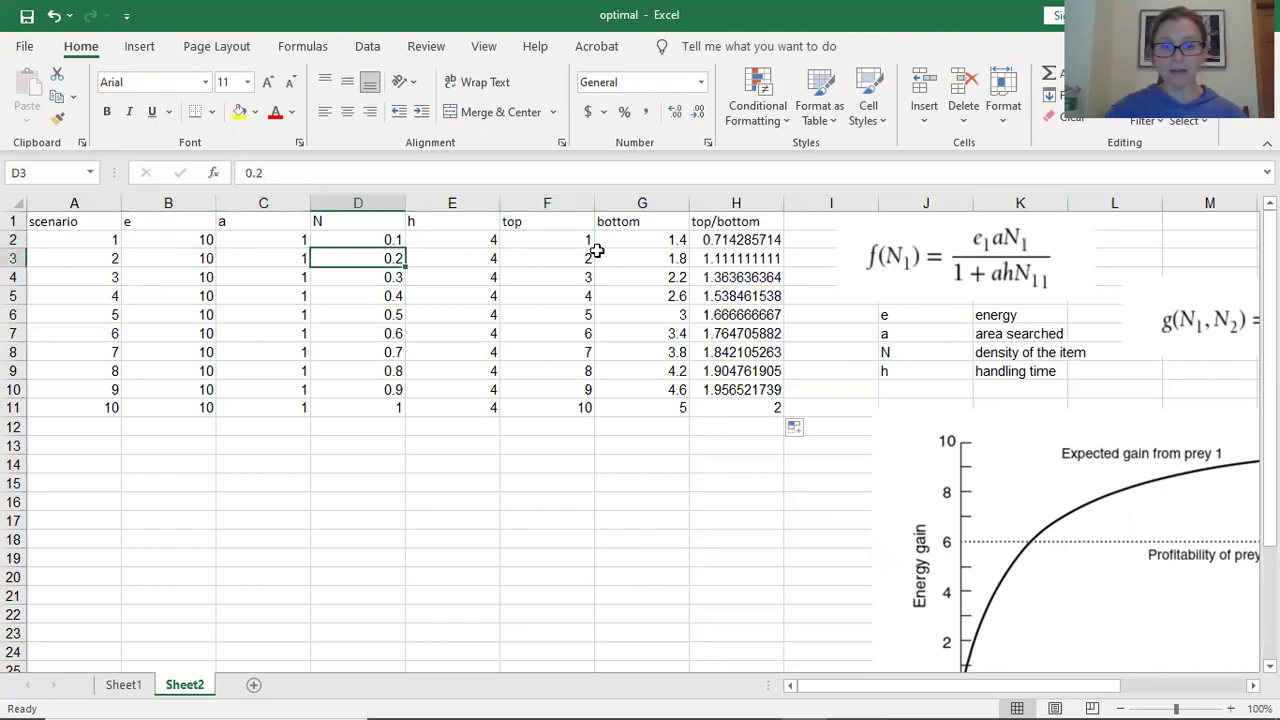
{"action": "left_click", "coordinate": [557, 243]}
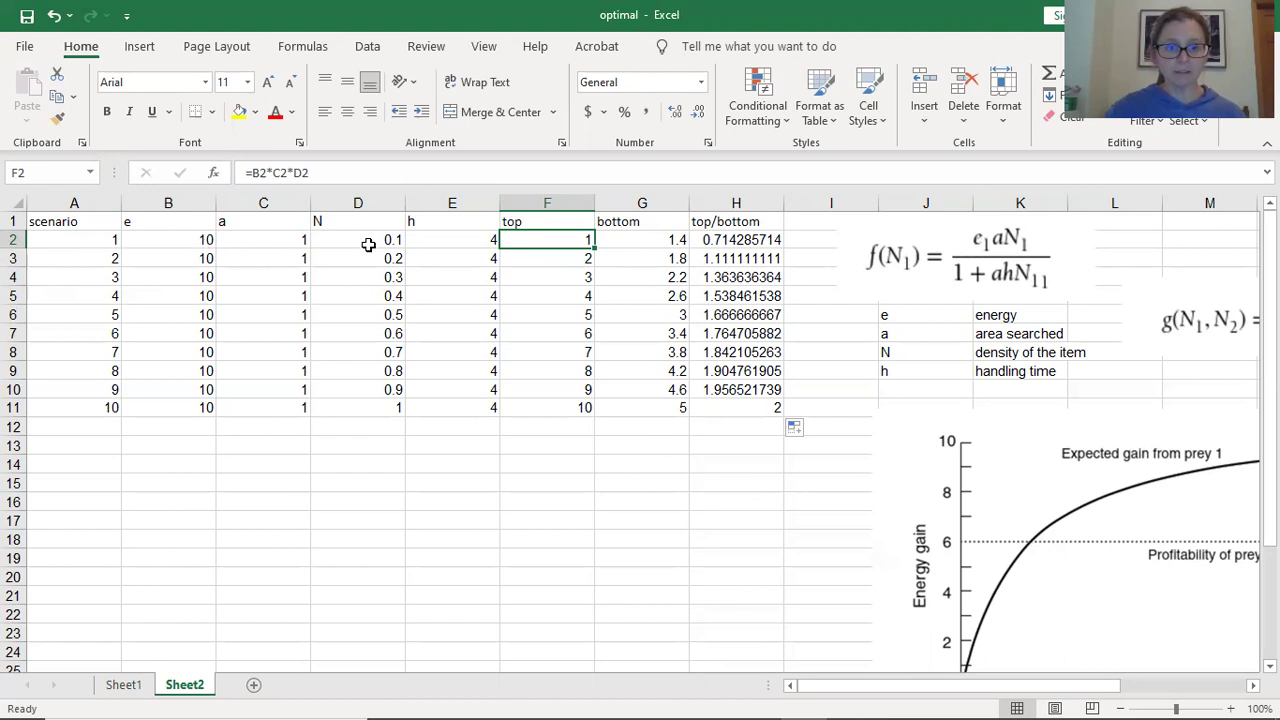
{"action": "left_click", "coordinate": [559, 255]}
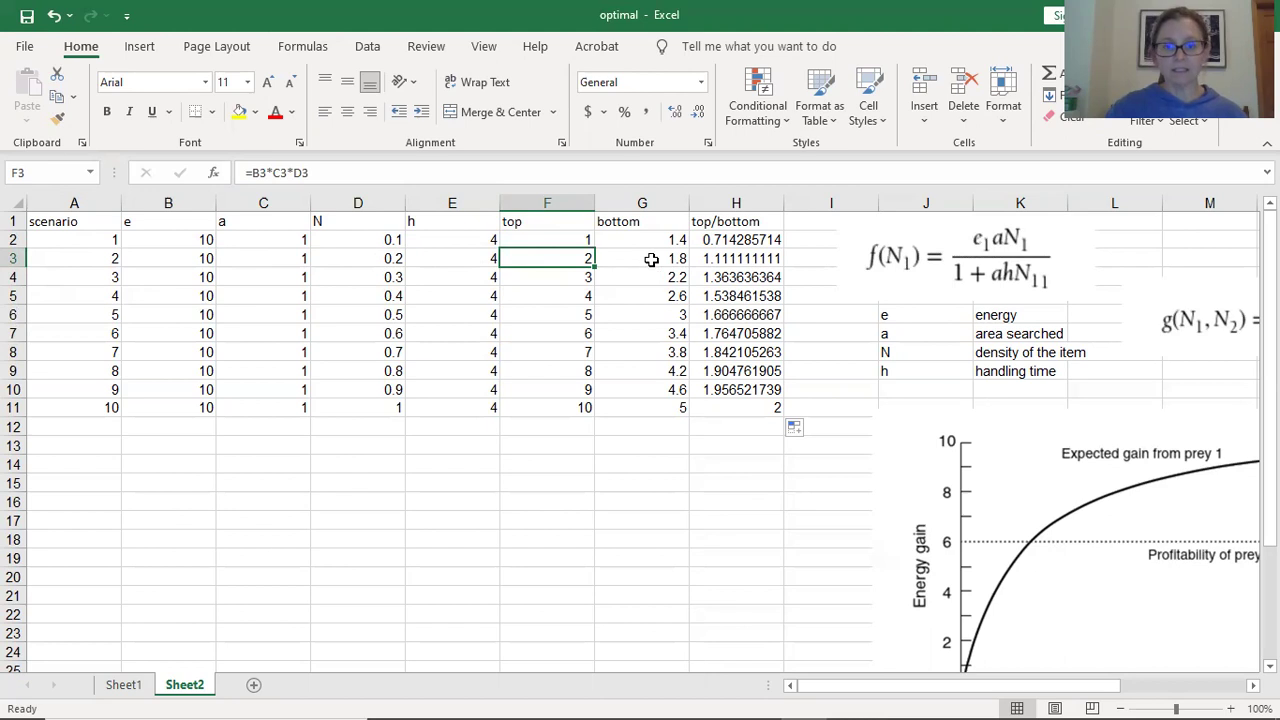
{"action": "left_click", "coordinate": [649, 260]}
{"action": "left_click", "coordinate": [657, 242]}
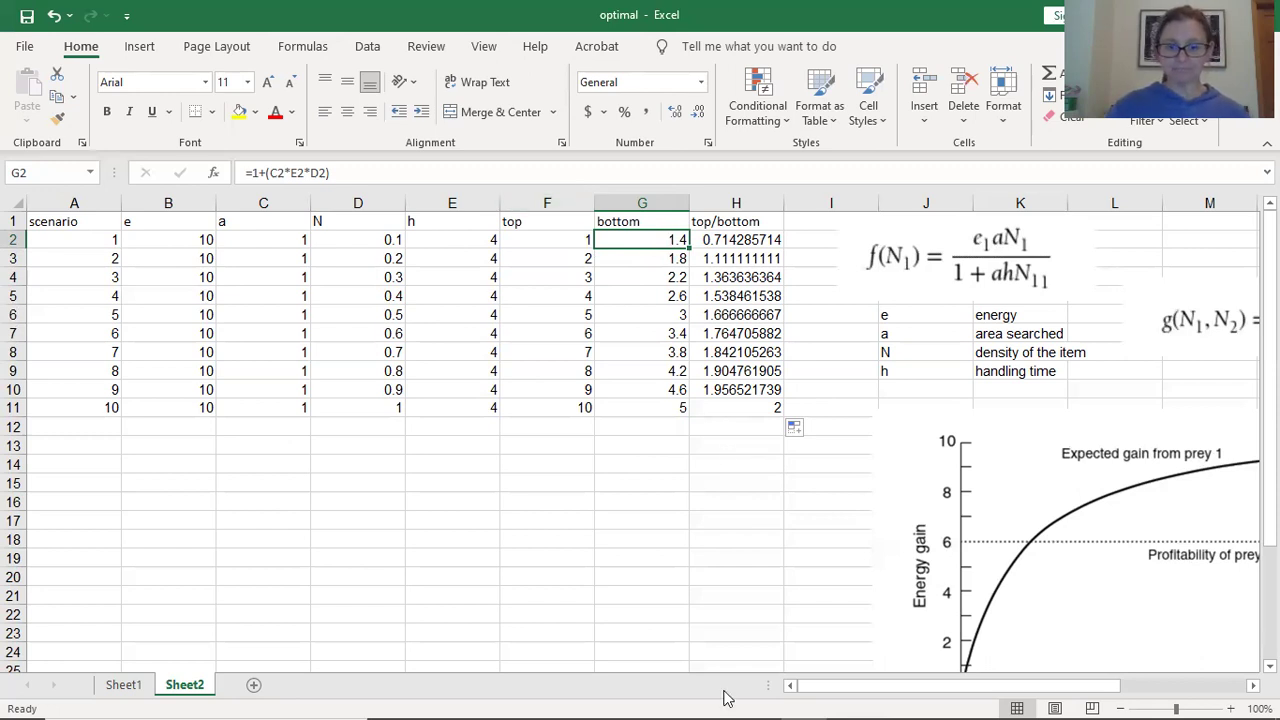
{"action": "left_click", "coordinate": [829, 266]}
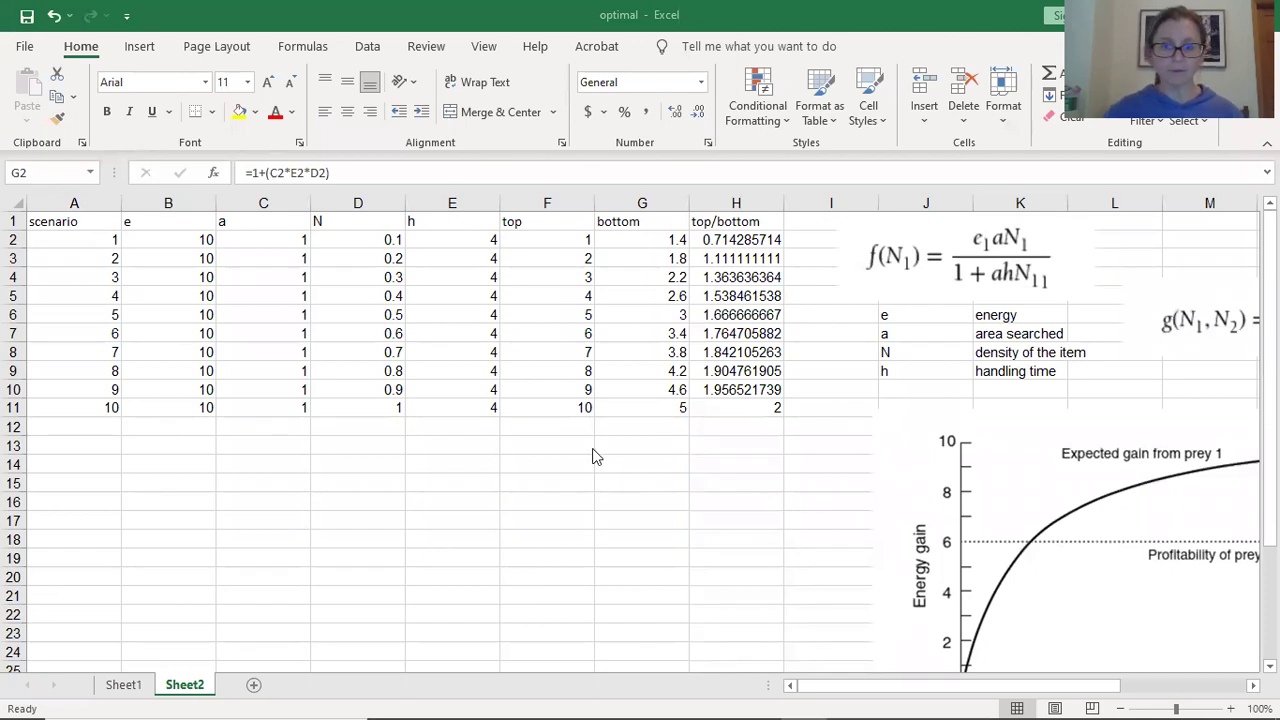
Place the reference energy gain graph temporarily beneath the table to relate its axes to the N and top/bottom columns
{"action": "scroll", "coordinate": [660, 558], "scroll_direction": "down", "scroll_amount": 1}
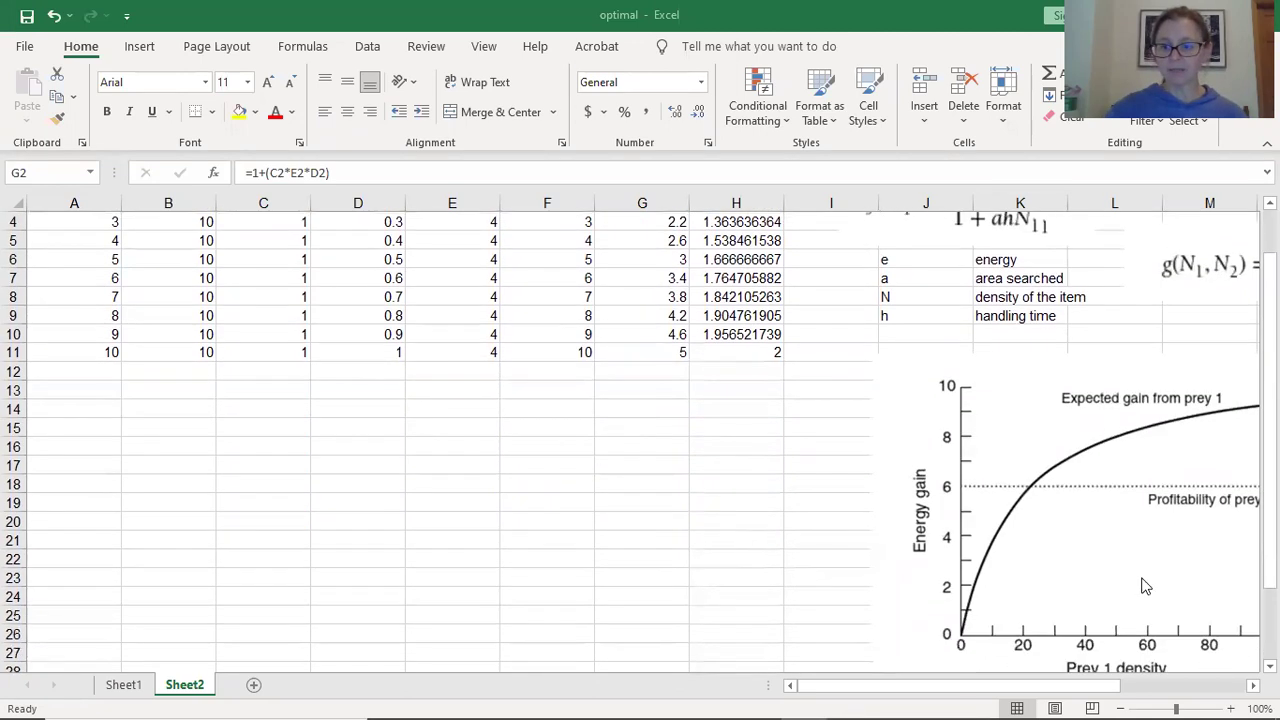
{"action": "scroll", "coordinate": [988, 407], "scroll_direction": "down", "scroll_amount": 1}
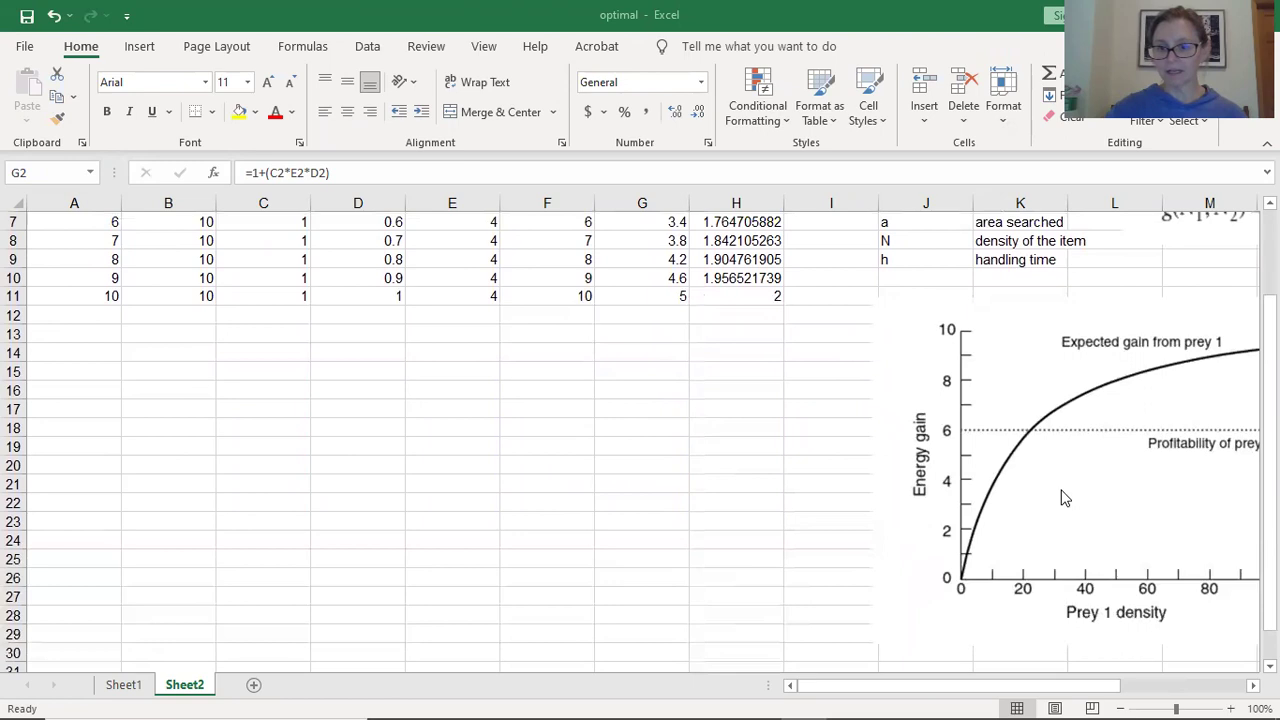
{"action": "left_click", "coordinate": [1006, 451]}
{"action": "left_click_drag", "start_coordinate": [1017, 451], "coordinate": [693, 463]}
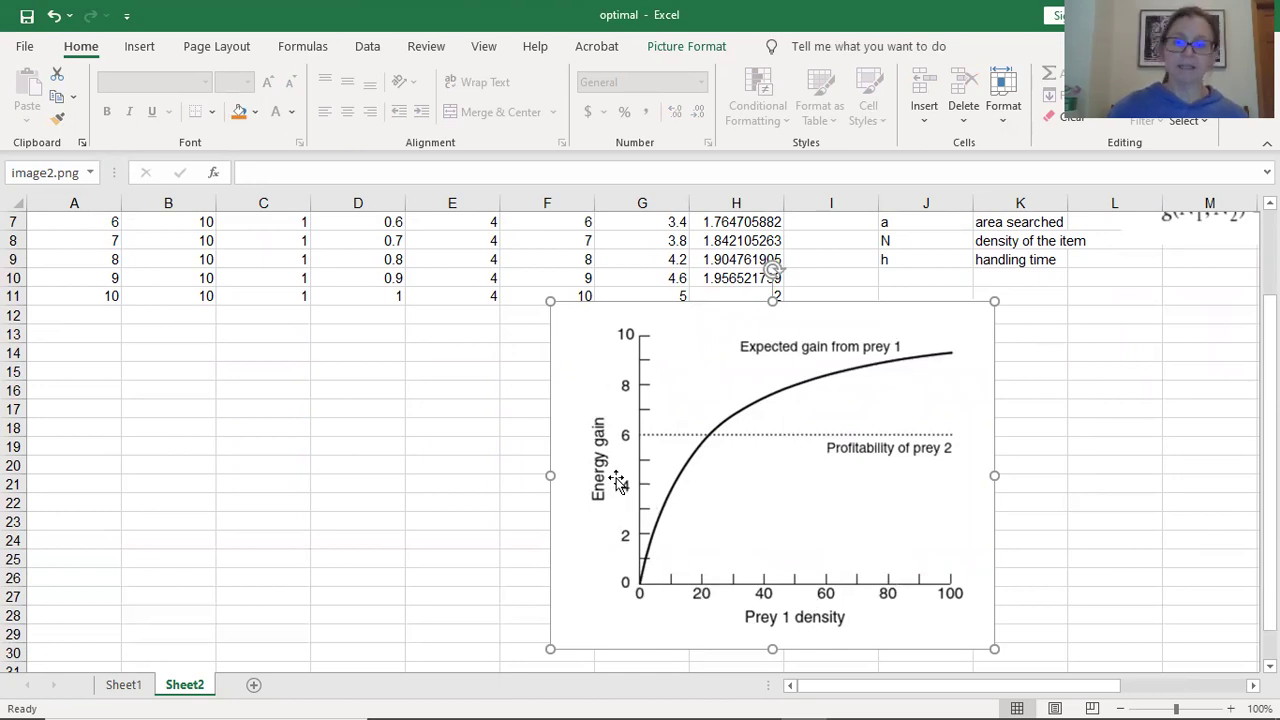
{"action": "scroll", "coordinate": [813, 358], "scroll_direction": "up", "scroll_amount": 2}
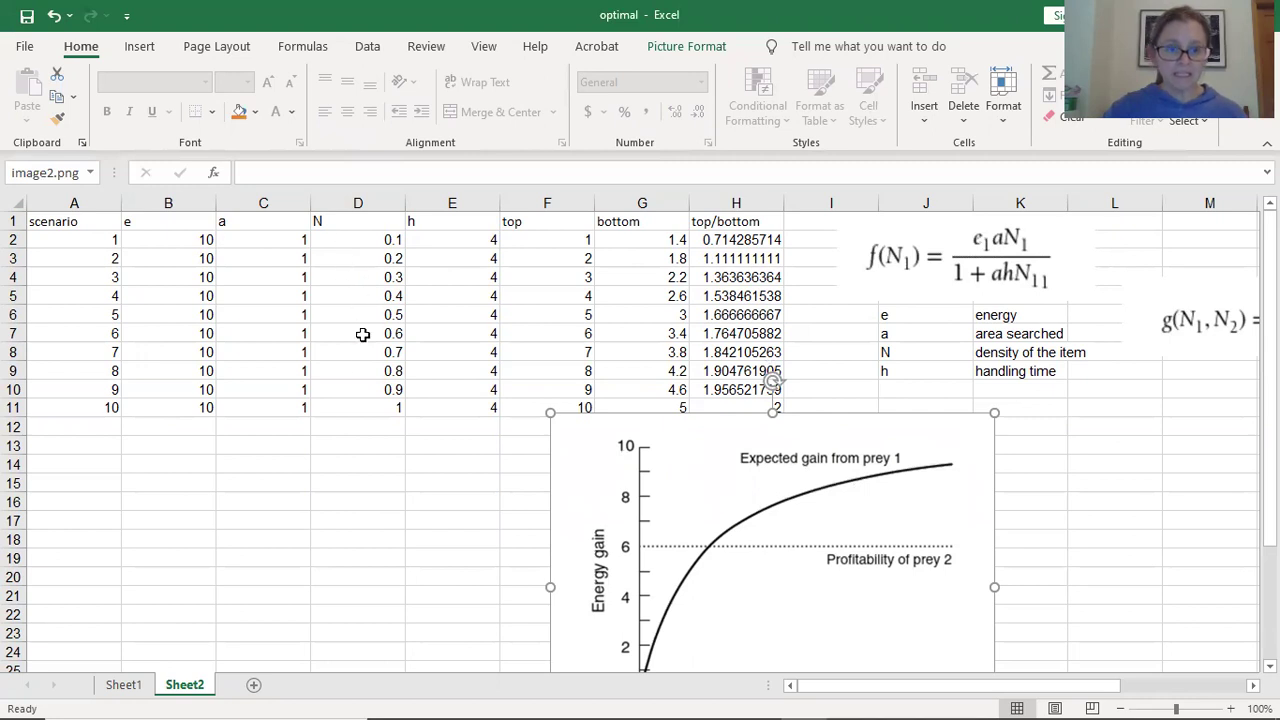
{"action": "left_click_drag", "start_coordinate": [354, 222], "coordinate": [362, 412]}
{"action": "left_click_drag", "start_coordinate": [728, 220], "coordinate": [752, 424]}
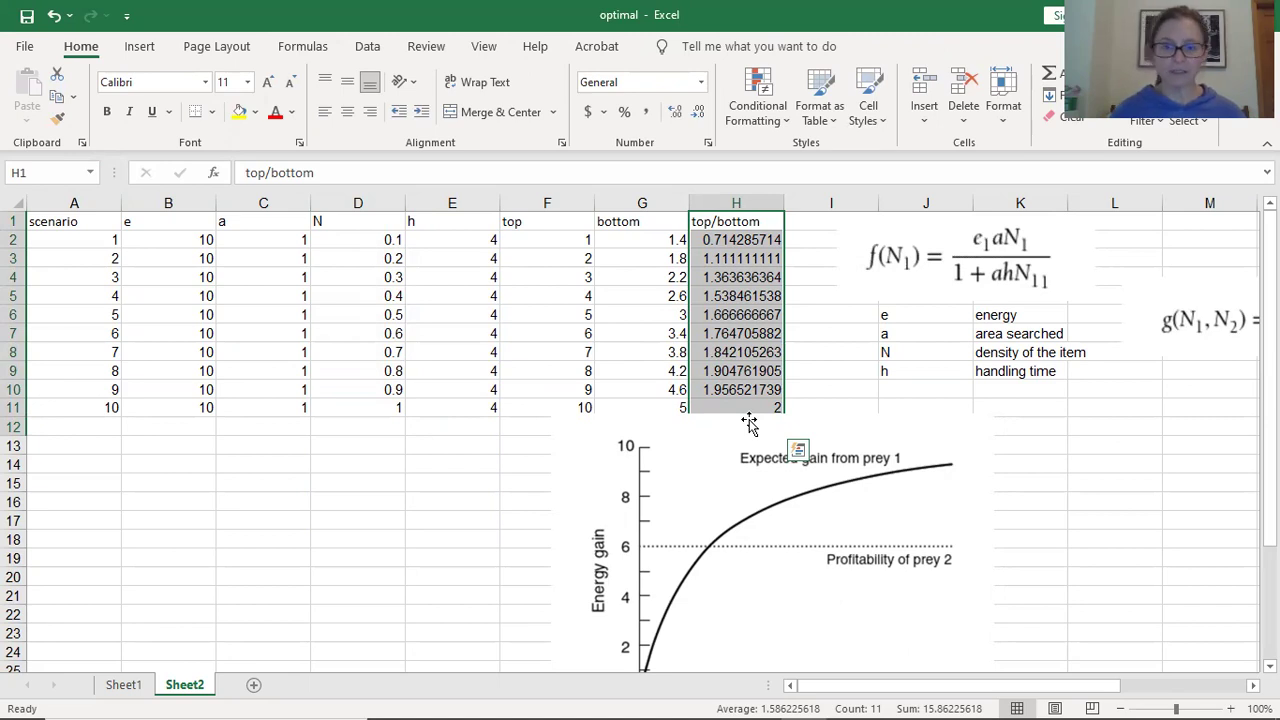
{"action": "left_click_drag", "start_coordinate": [693, 478], "coordinate": [991, 488]}
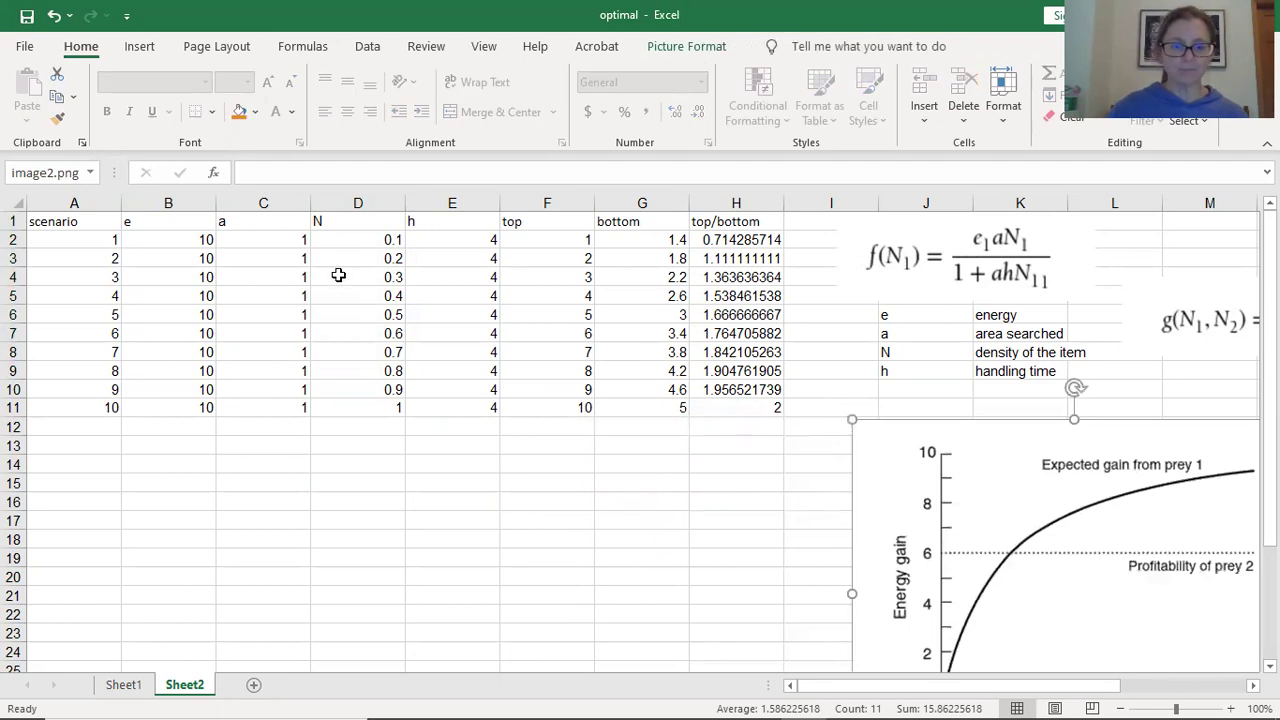
Insert a copy of the N column directly before the top/bottom column, as column H
{"action": "left_click", "coordinate": [357, 202]}
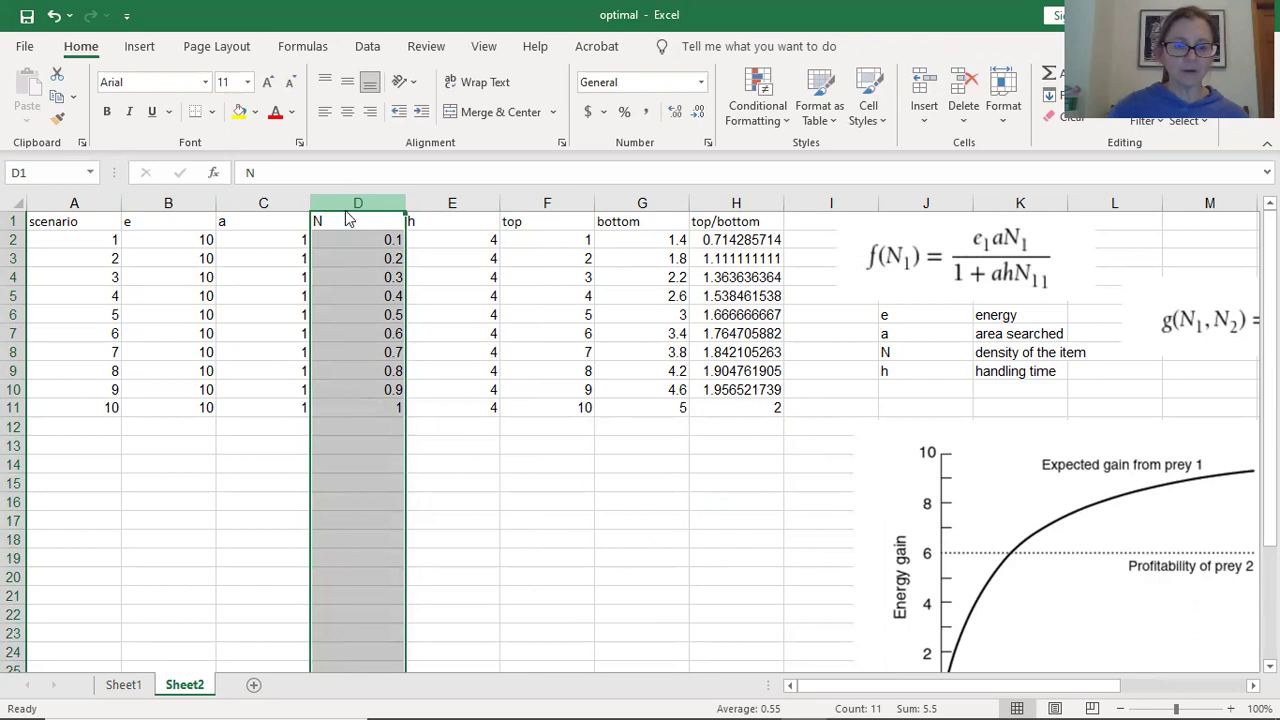
{"action": "right_click", "coordinate": [355, 202]}
{"action": "left_click", "coordinate": [386, 246]}
{"action": "left_click", "coordinate": [707, 200]}
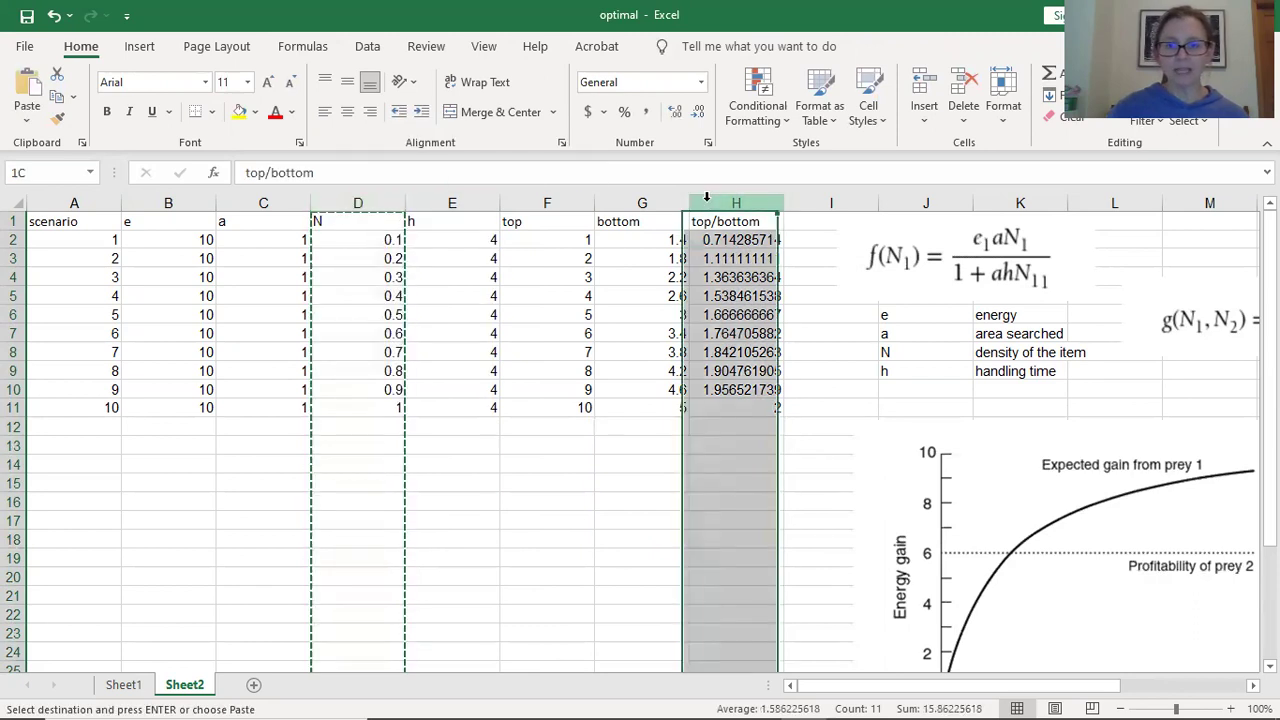
{"action": "right_click", "coordinate": [707, 199]}
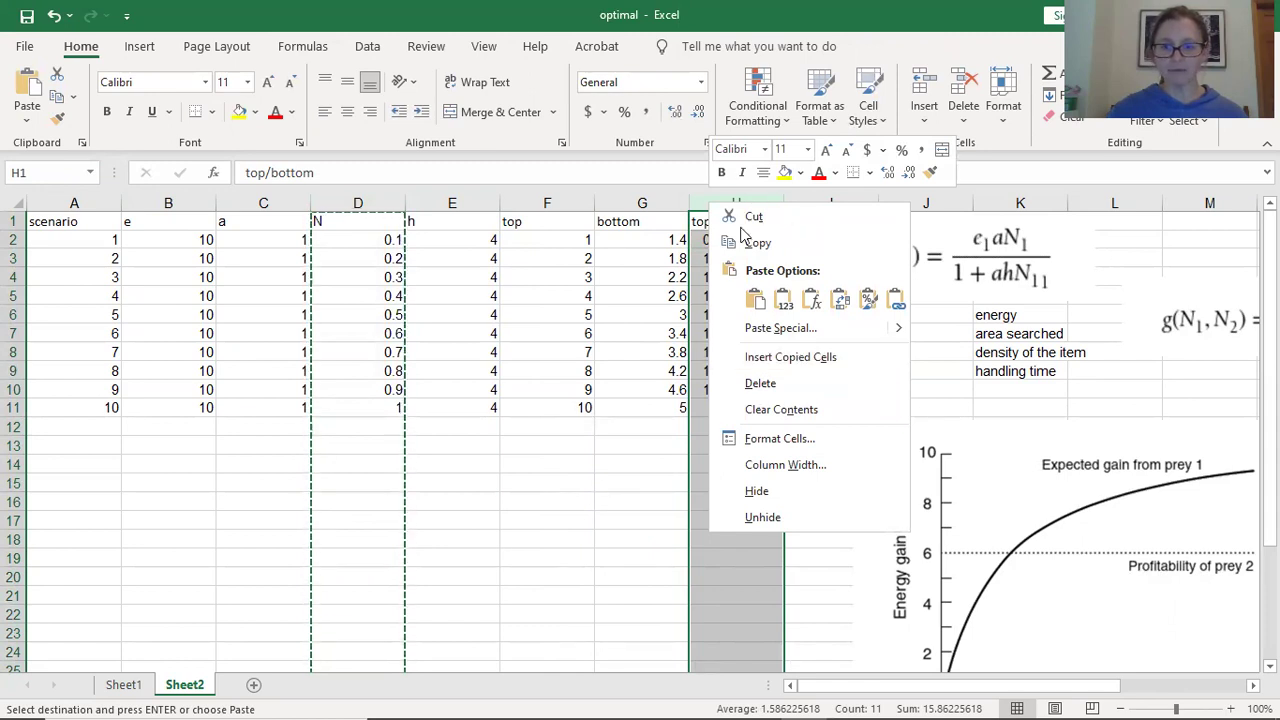
{"action": "left_click", "coordinate": [790, 360]}
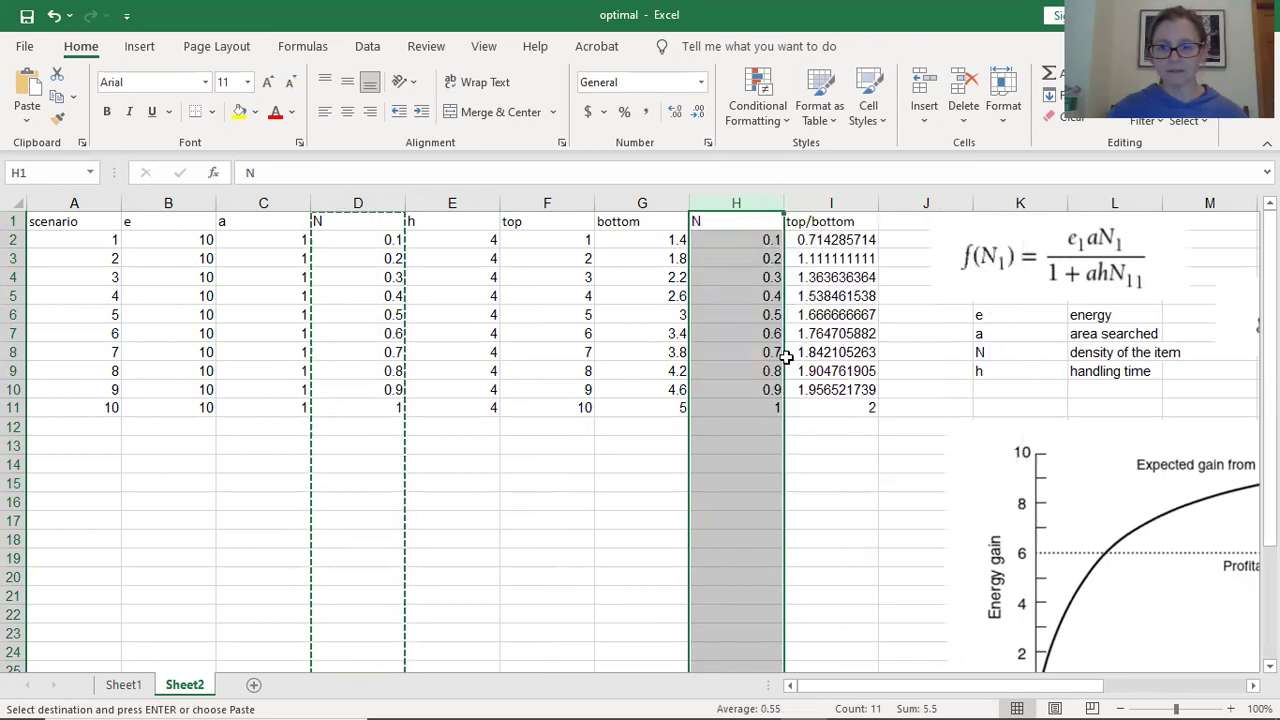
Insert a markers-only scatter chart of top/bottom against N from the data in H2:I11
{"action": "left_click", "coordinate": [829, 240]}
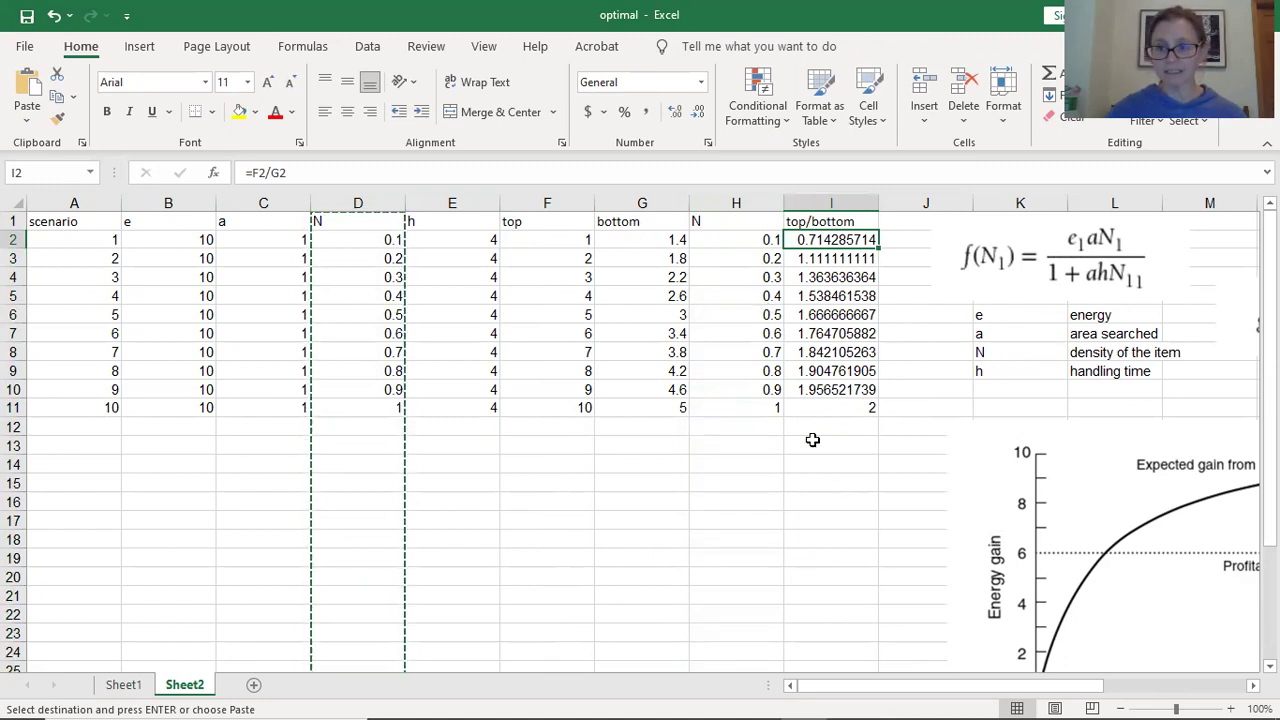
{"action": "left_click", "coordinate": [726, 200]}
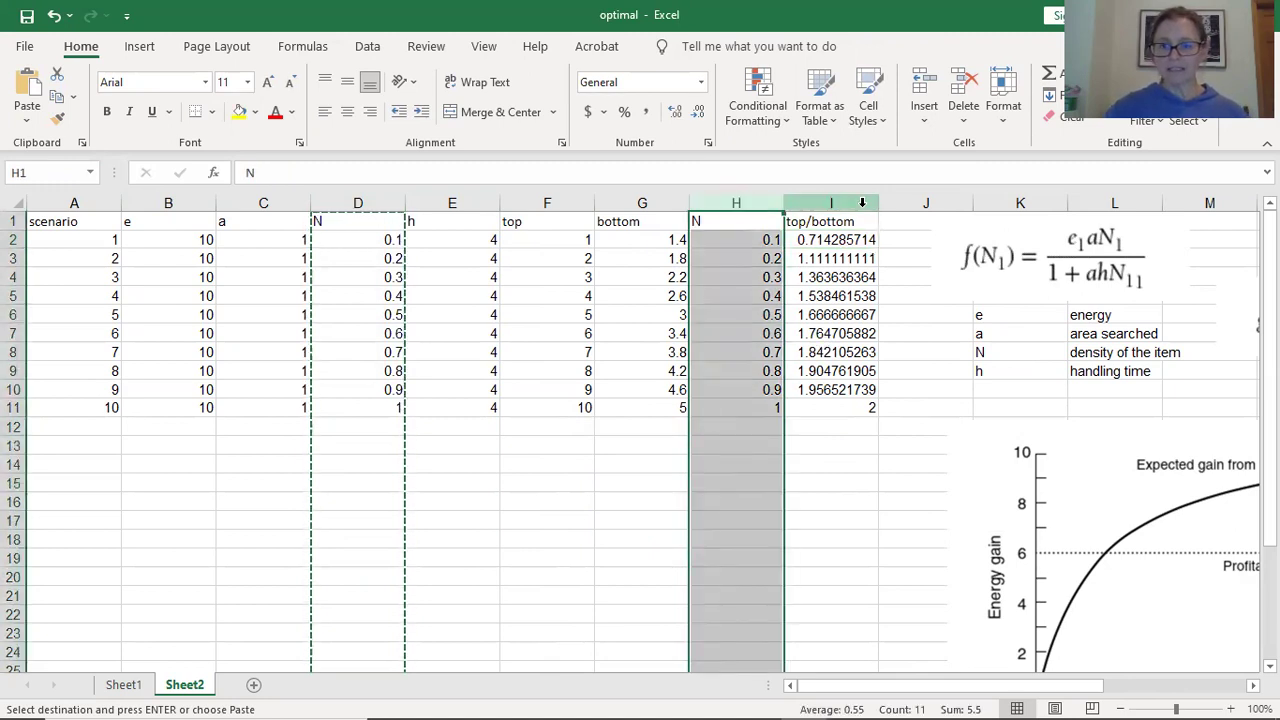
{"action": "left_click", "coordinate": [862, 202]}
{"action": "left_click_drag", "start_coordinate": [737, 235], "coordinate": [834, 408]}
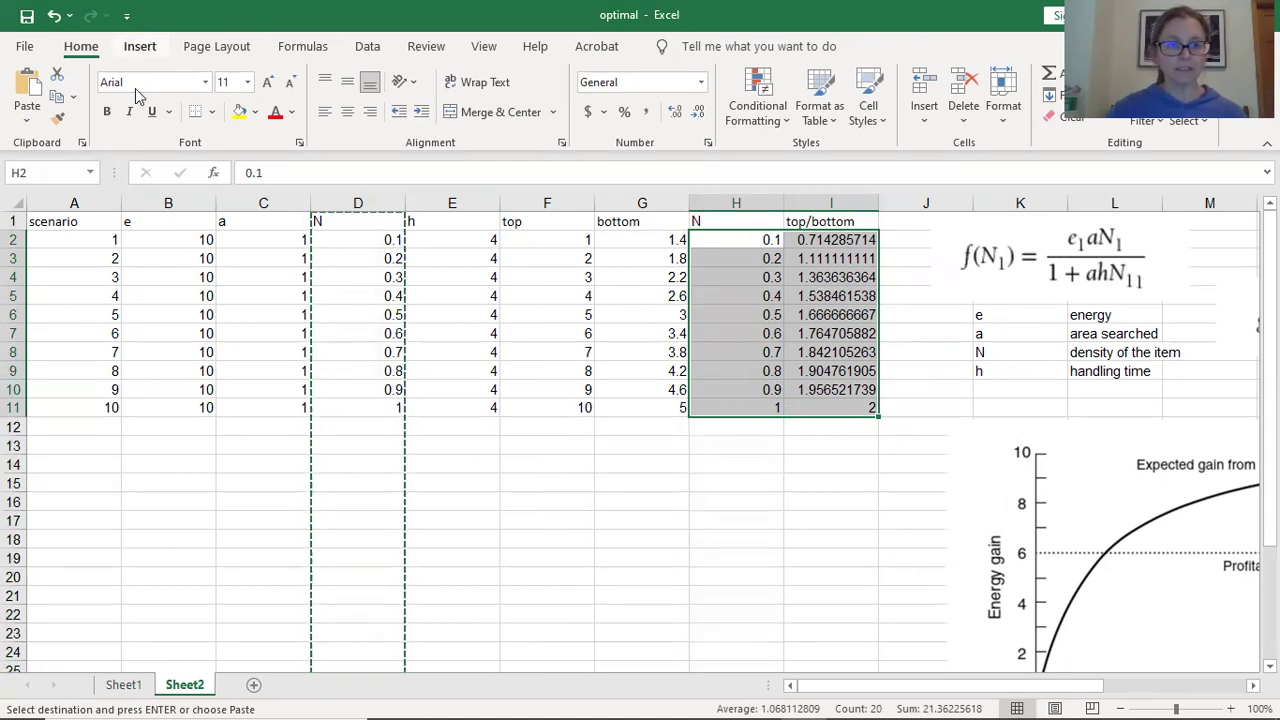
{"action": "left_click", "coordinate": [140, 46]}
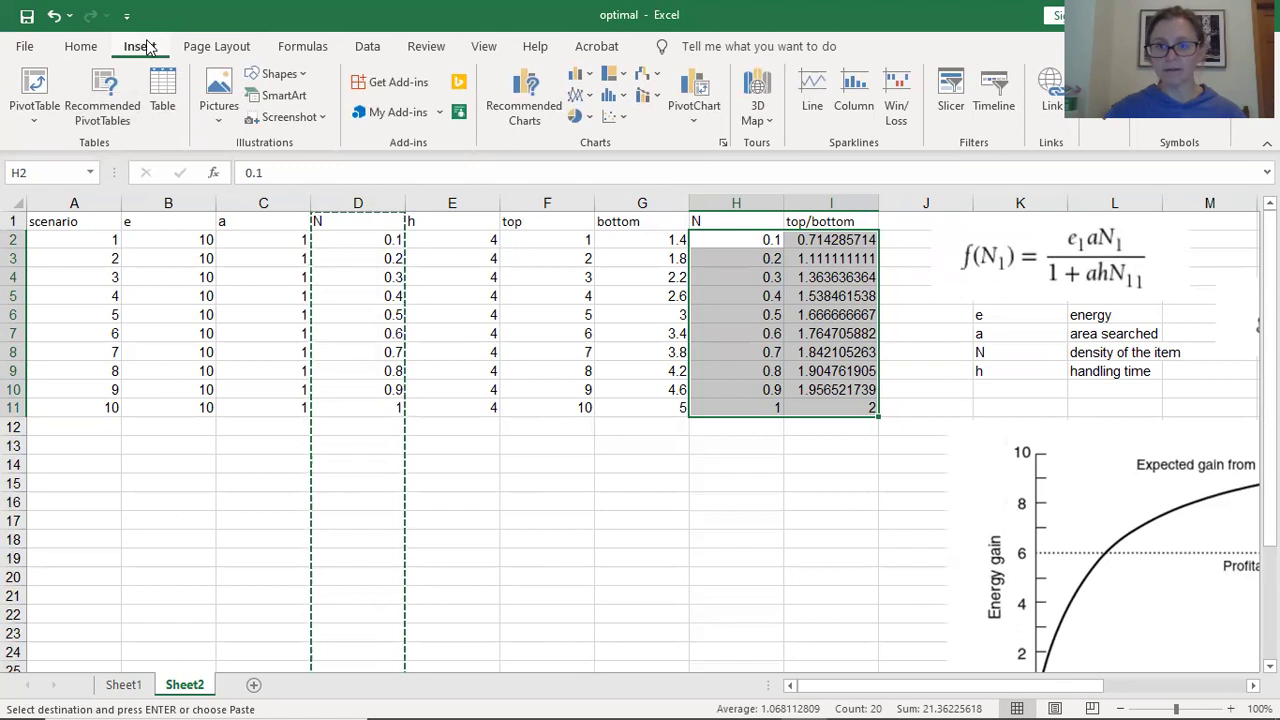
{"action": "left_click", "coordinate": [622, 120]}
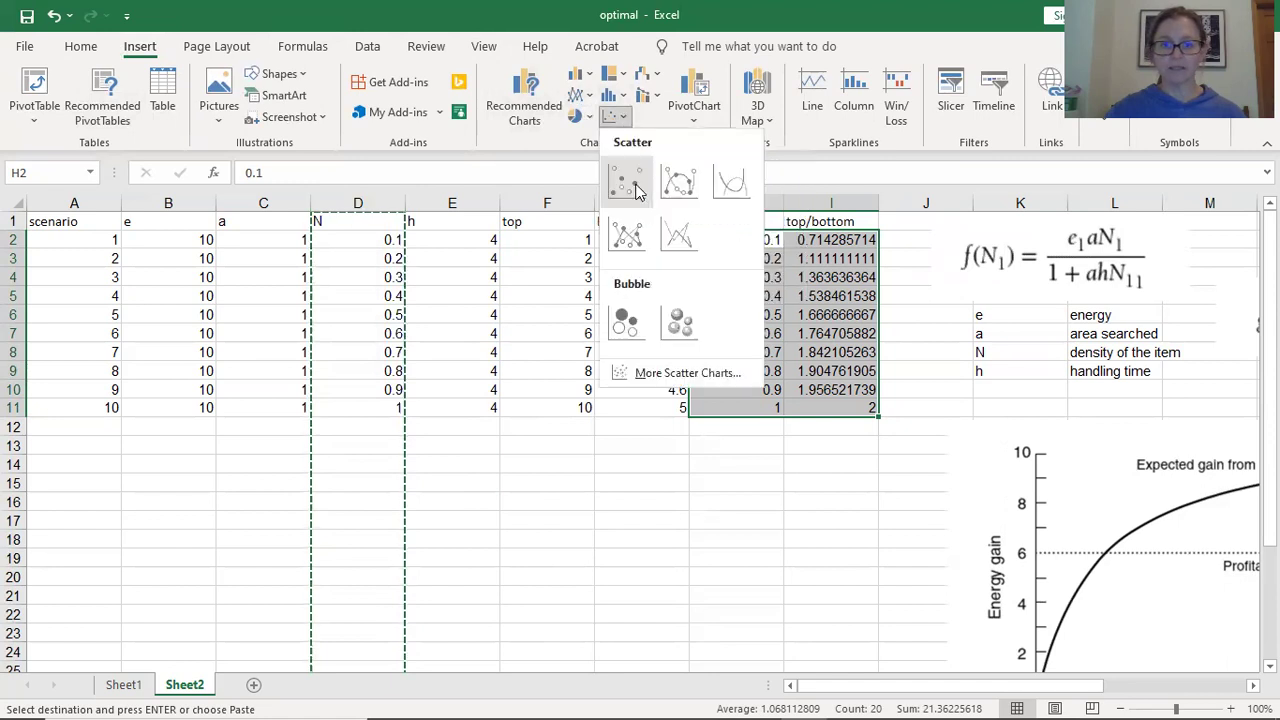
{"action": "left_click", "coordinate": [636, 186]}
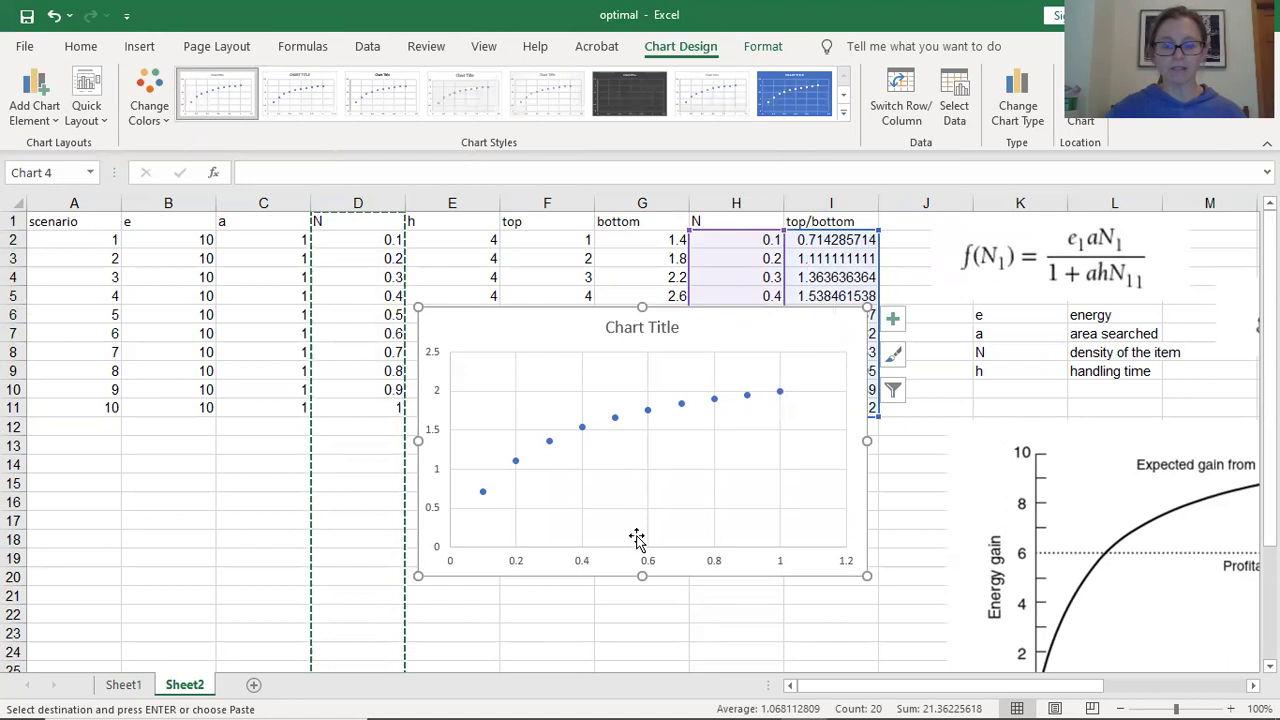
Move the scatter chart below the table, beside the reference graph, and clear the copy marquee around column D
{"action": "scroll", "coordinate": [636, 537], "scroll_direction": "down", "scroll_amount": 1}
{"action": "scroll", "coordinate": [636, 537], "scroll_direction": "down", "scroll_amount": 2}
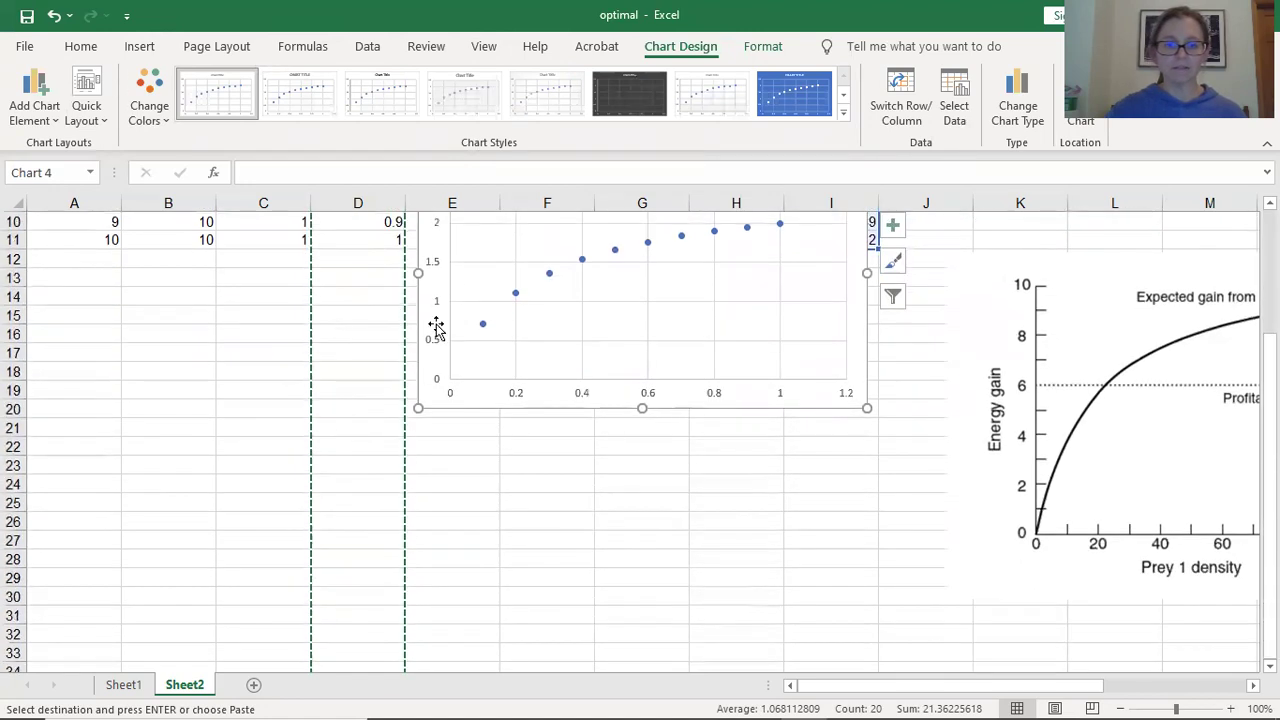
{"action": "left_click_drag", "start_coordinate": [438, 355], "coordinate": [443, 517]}
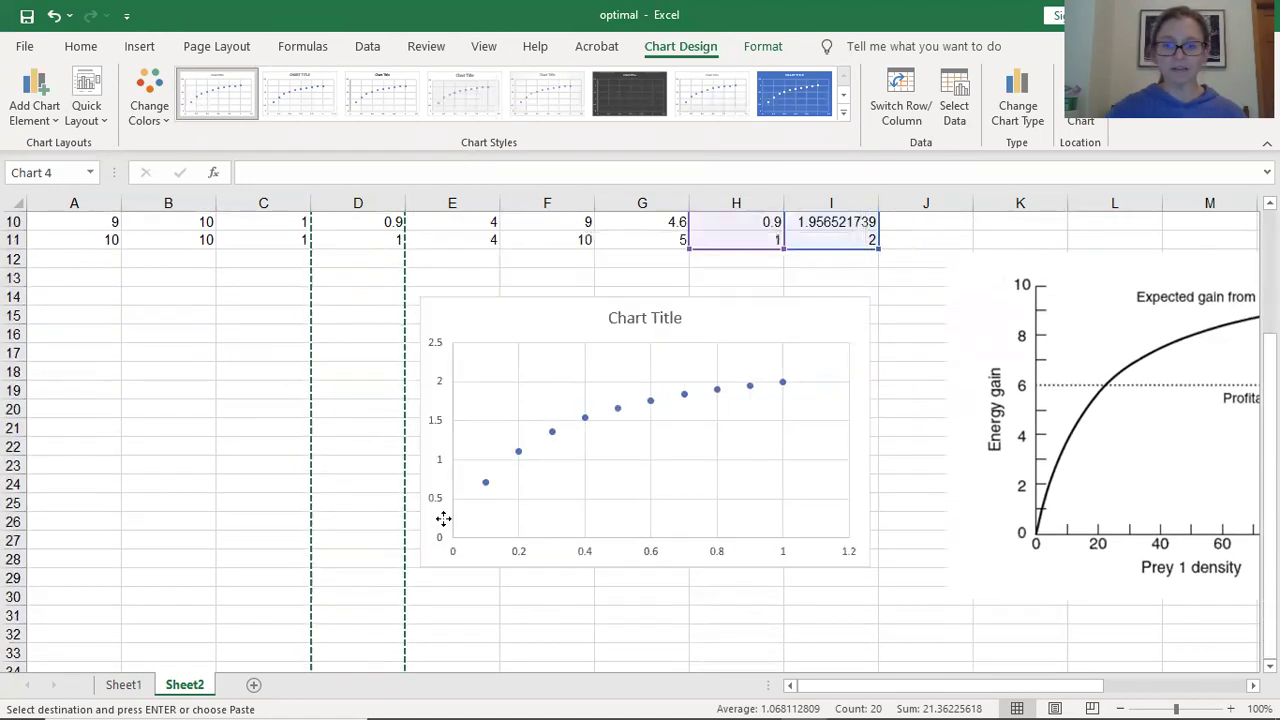
{"action": "left_click", "coordinate": [936, 492]}
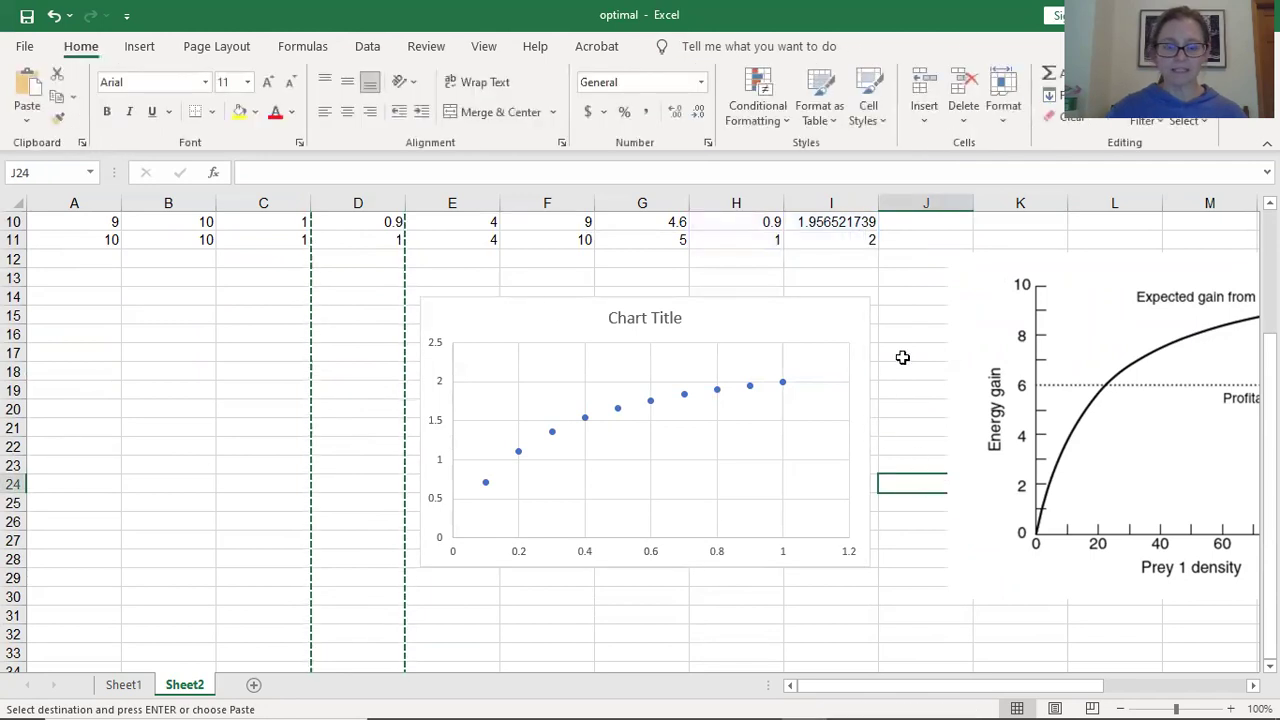
{"action": "key", "text": "Escape"}
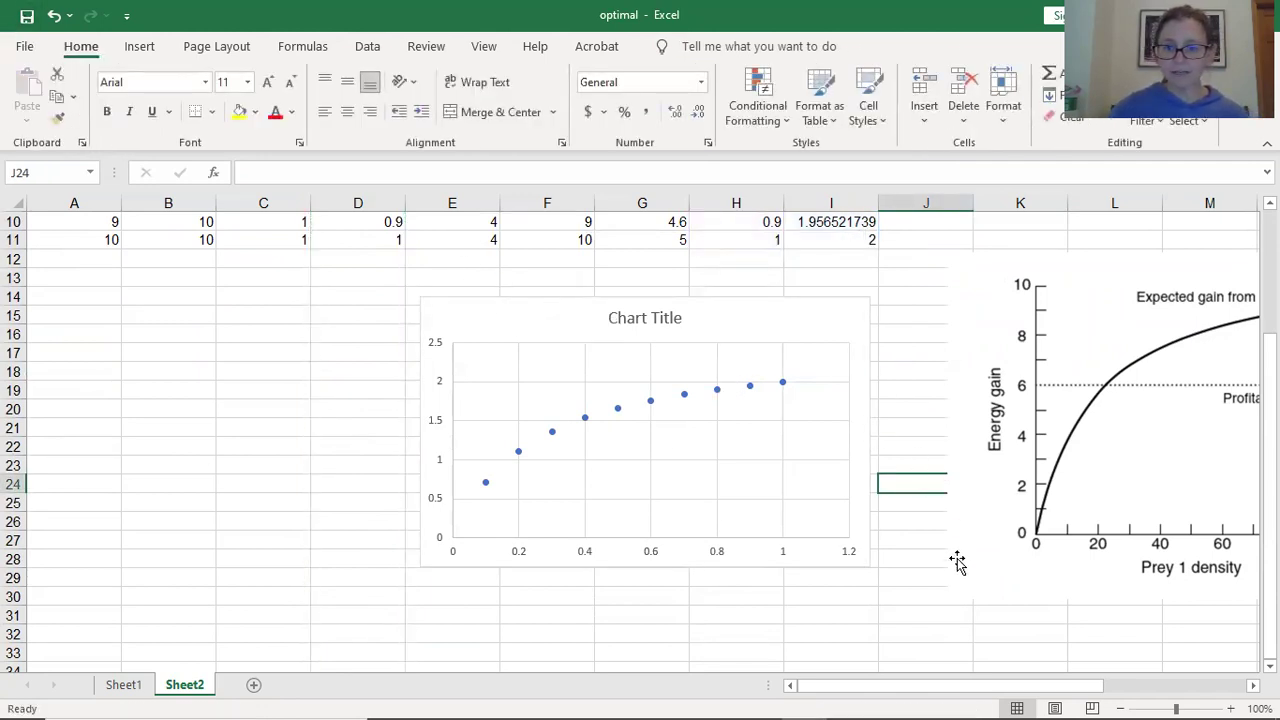
{"action": "left_click_drag", "start_coordinate": [928, 690], "coordinate": [976, 690]}
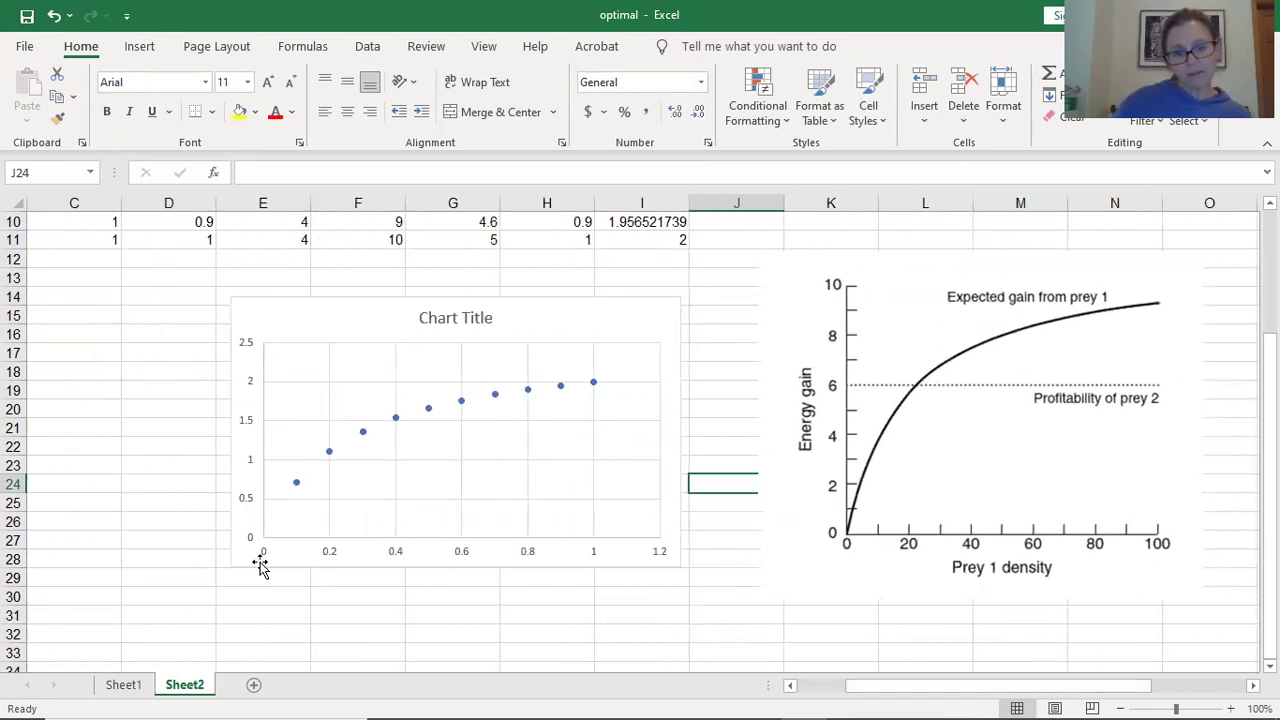
{"action": "left_click", "coordinate": [296, 490]}
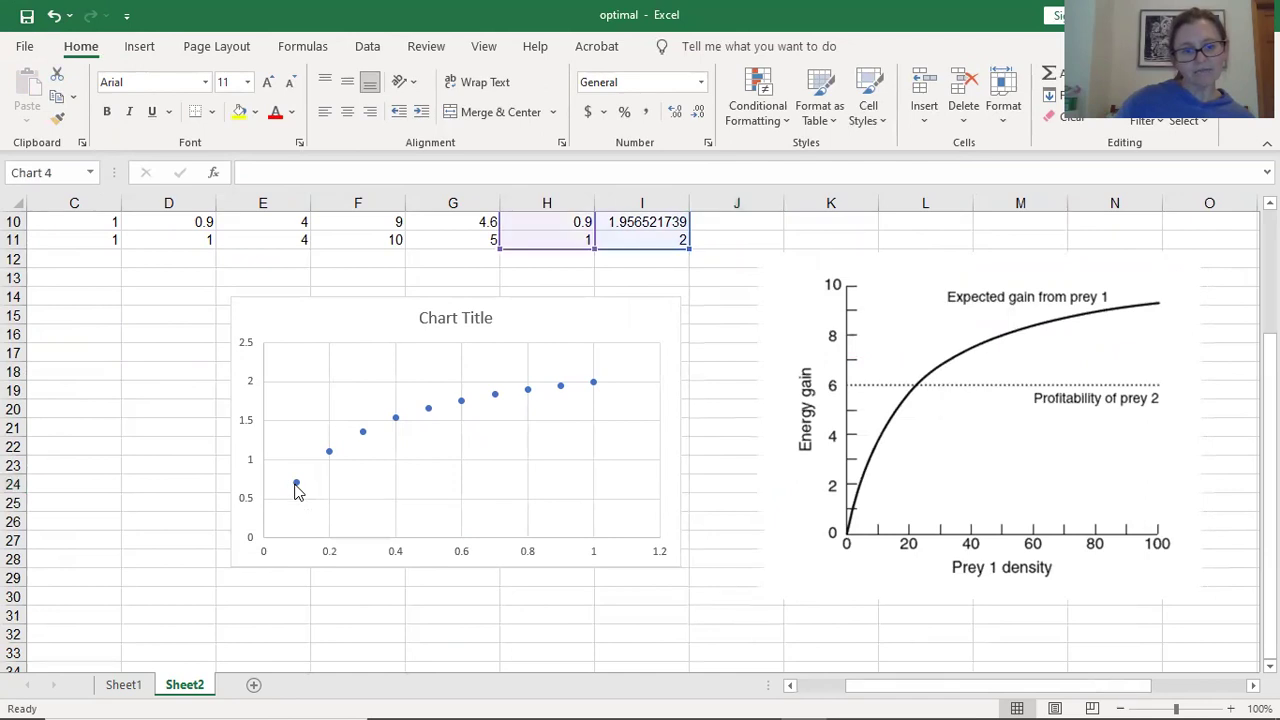
{"action": "right_click", "coordinate": [296, 490]}
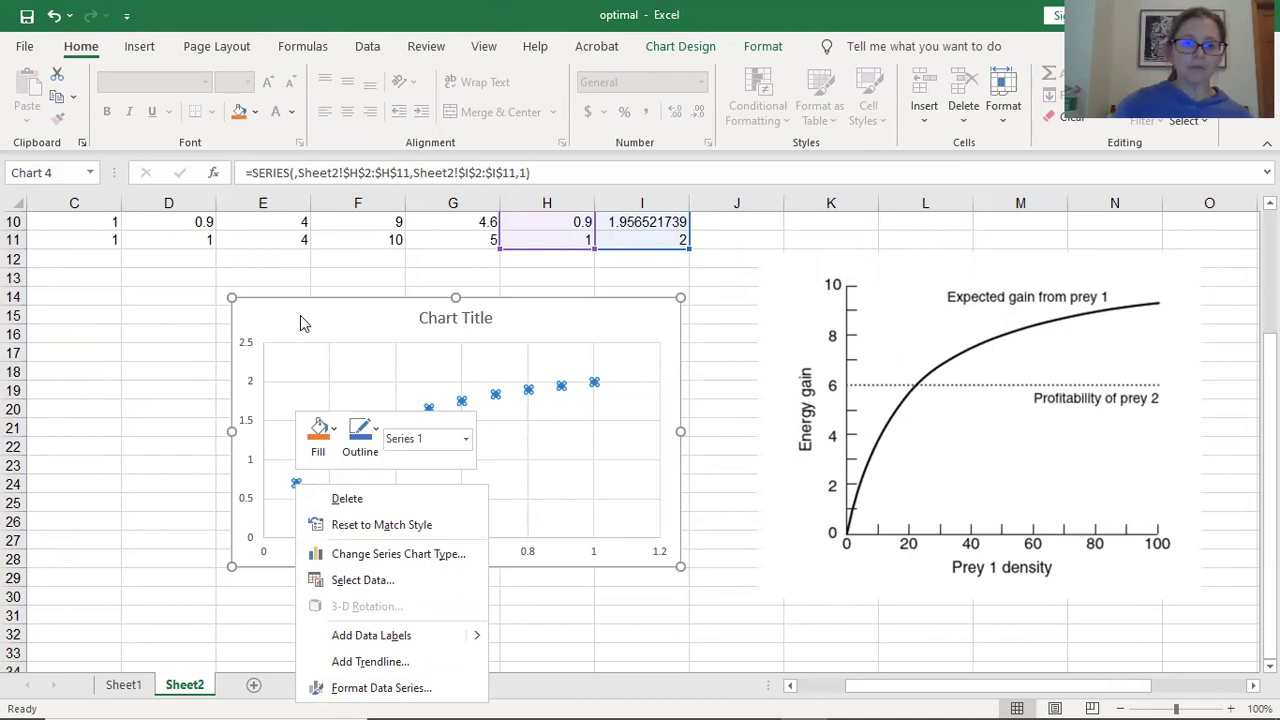
{"action": "key", "text": "Escape"}
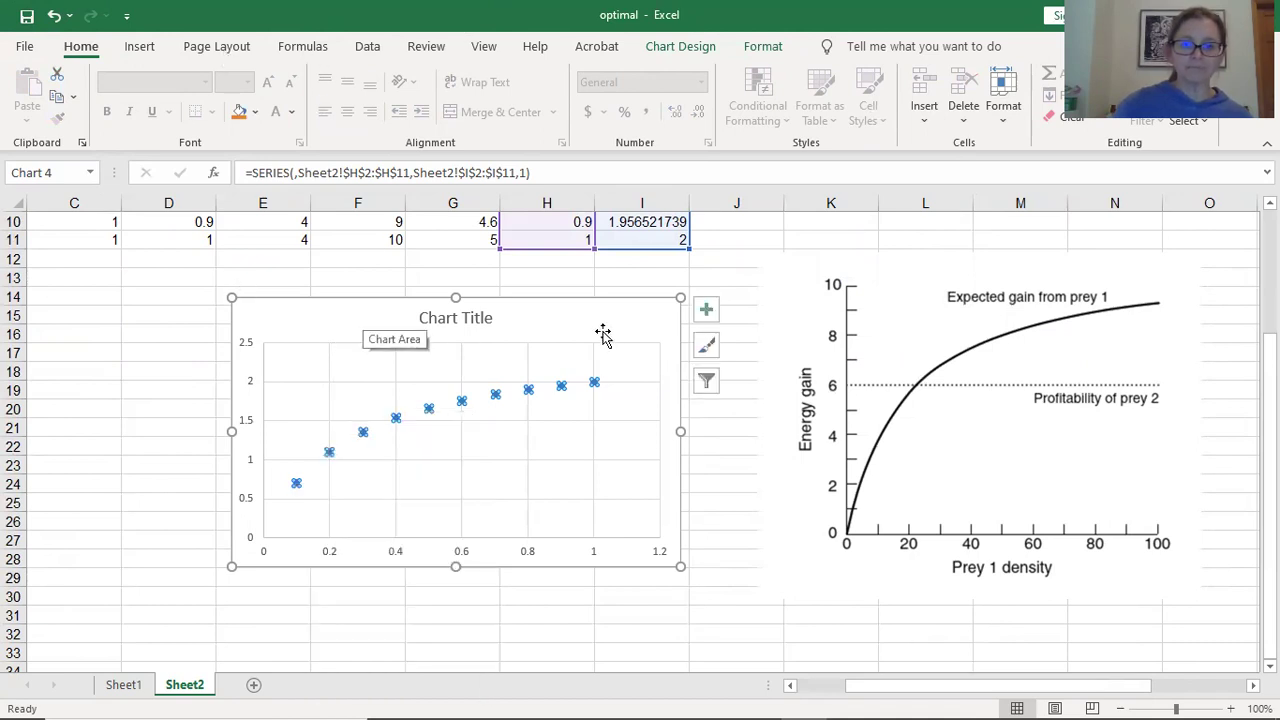
{"action": "left_click", "coordinate": [704, 314]}
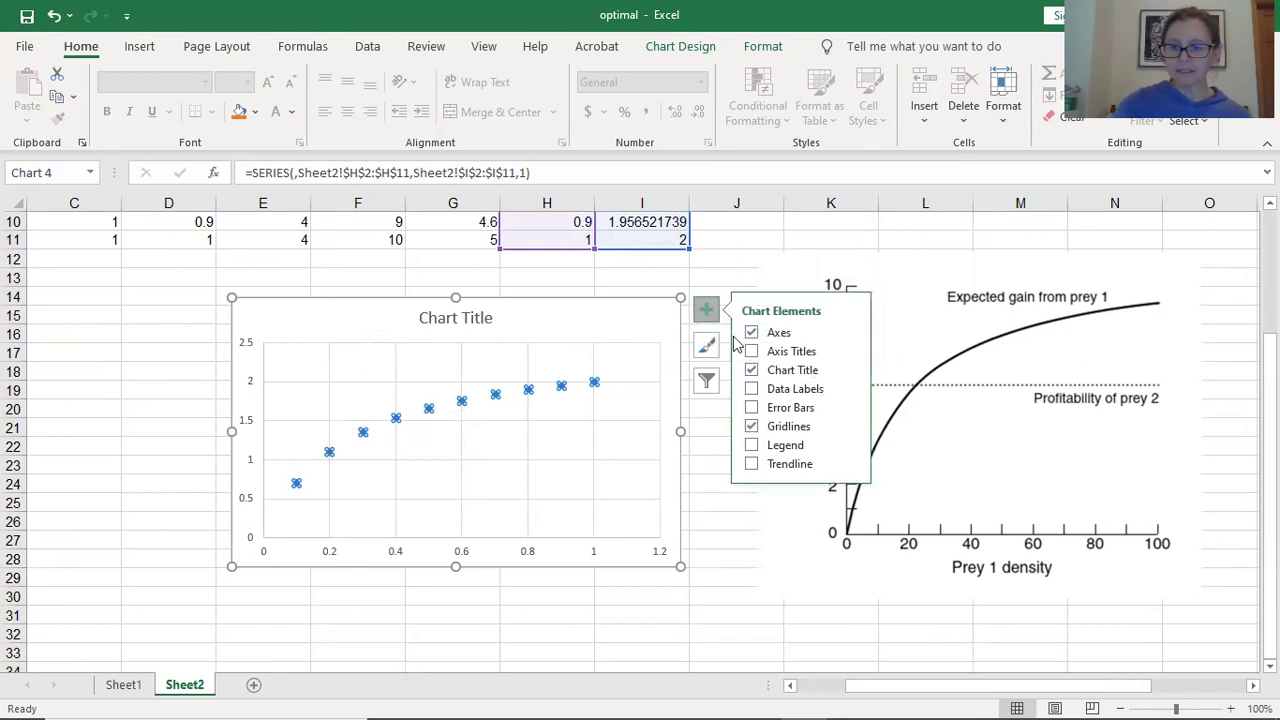
{"action": "left_click", "coordinate": [712, 385]}
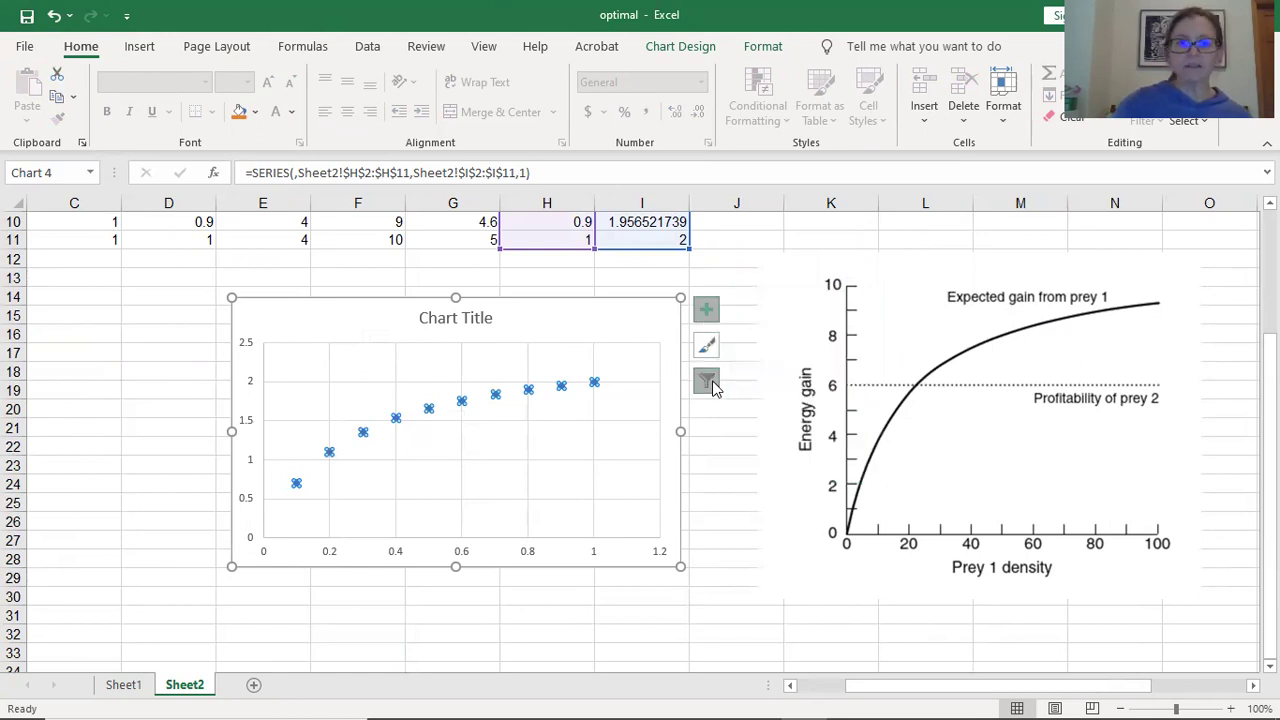
{"action": "left_click", "coordinate": [429, 339]}
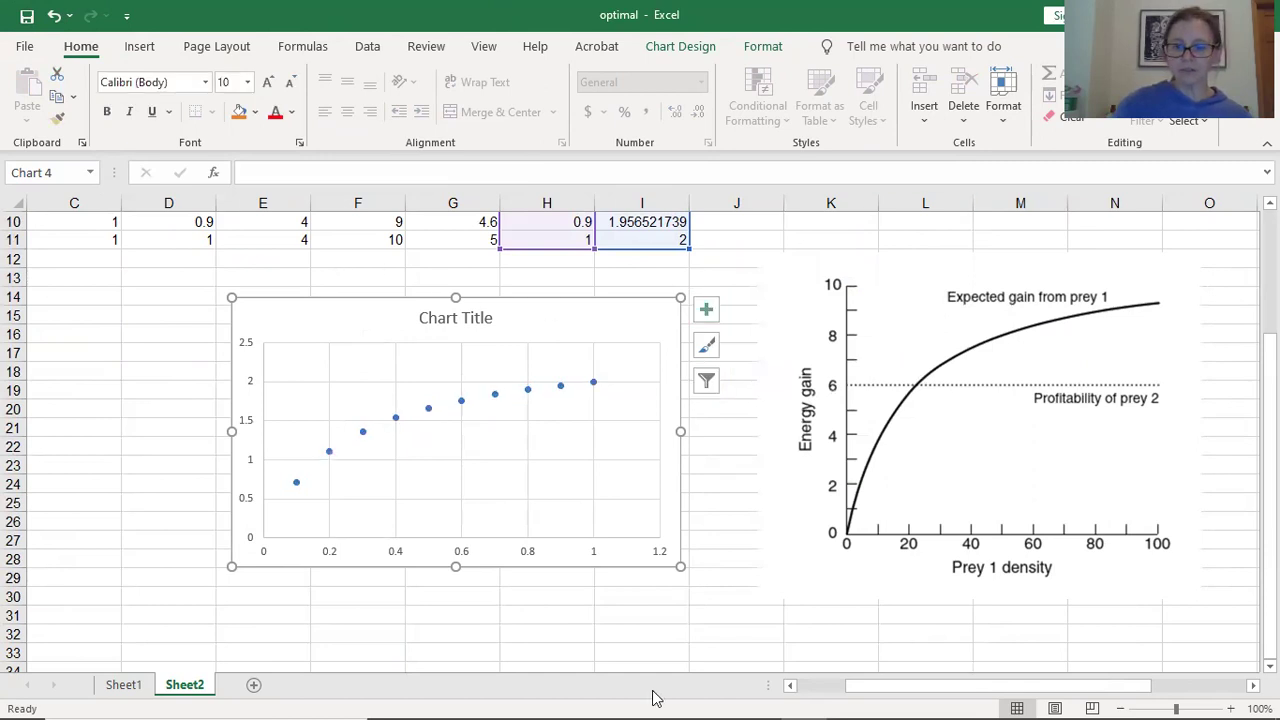
{"action": "key", "text": "ctrl+1"}
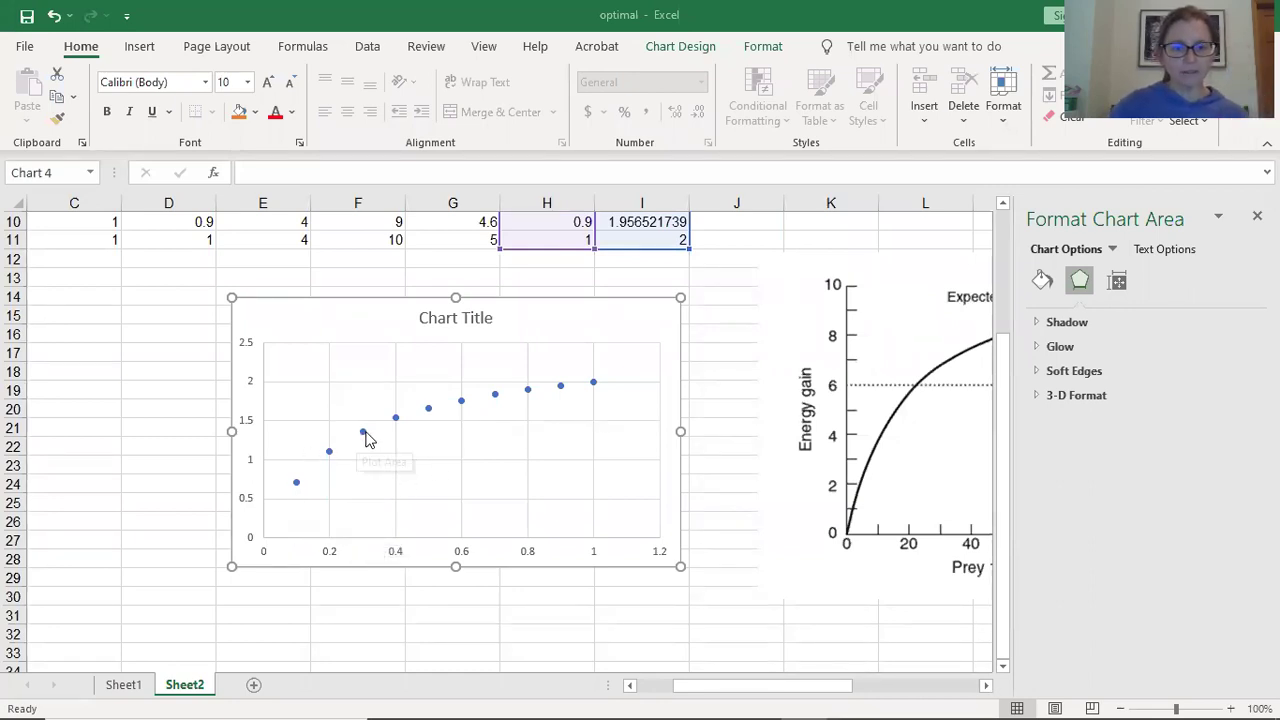
{"action": "mouse_move", "coordinate": [366, 436]}
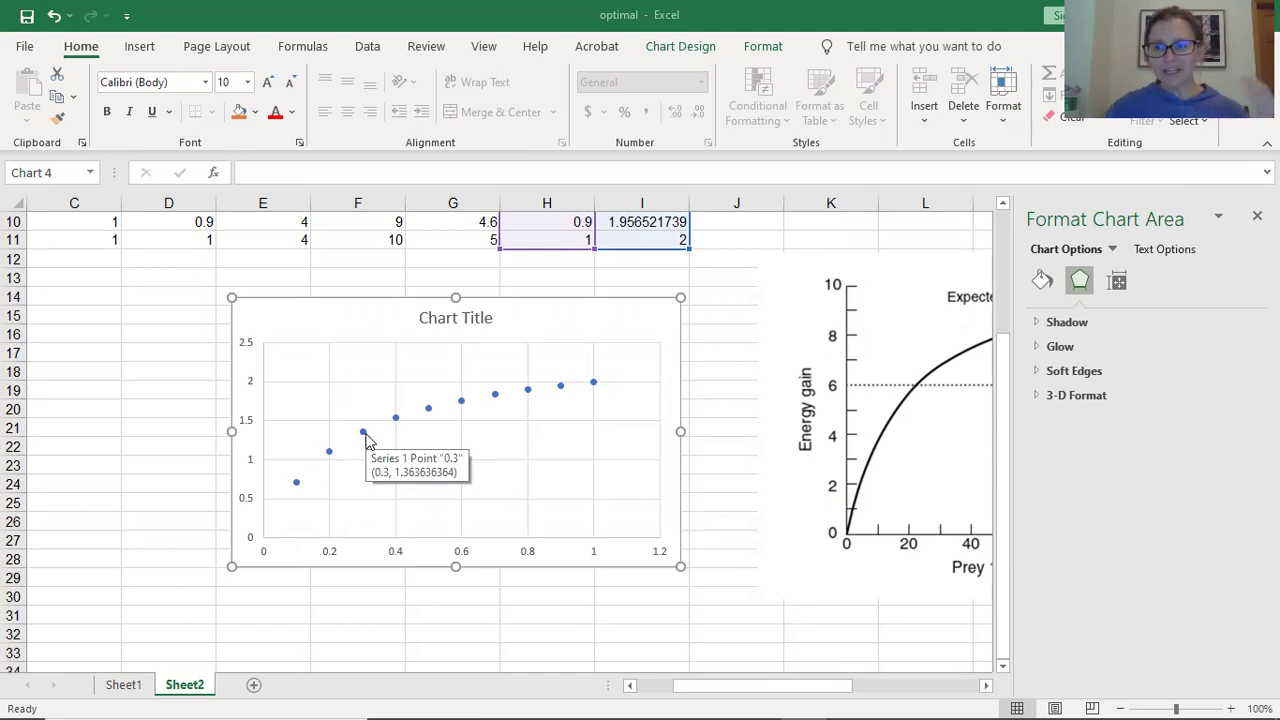
{"action": "mouse_move", "coordinate": [328, 454]}
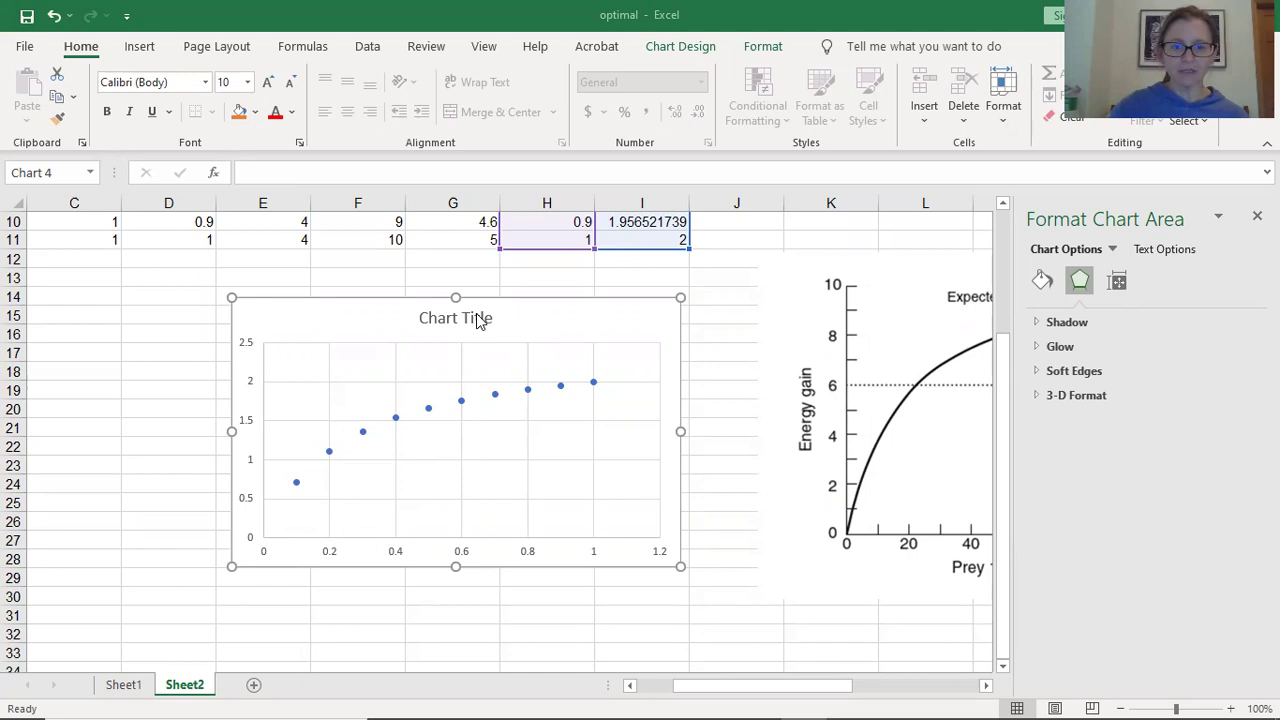
{"action": "left_click", "coordinate": [472, 318]}
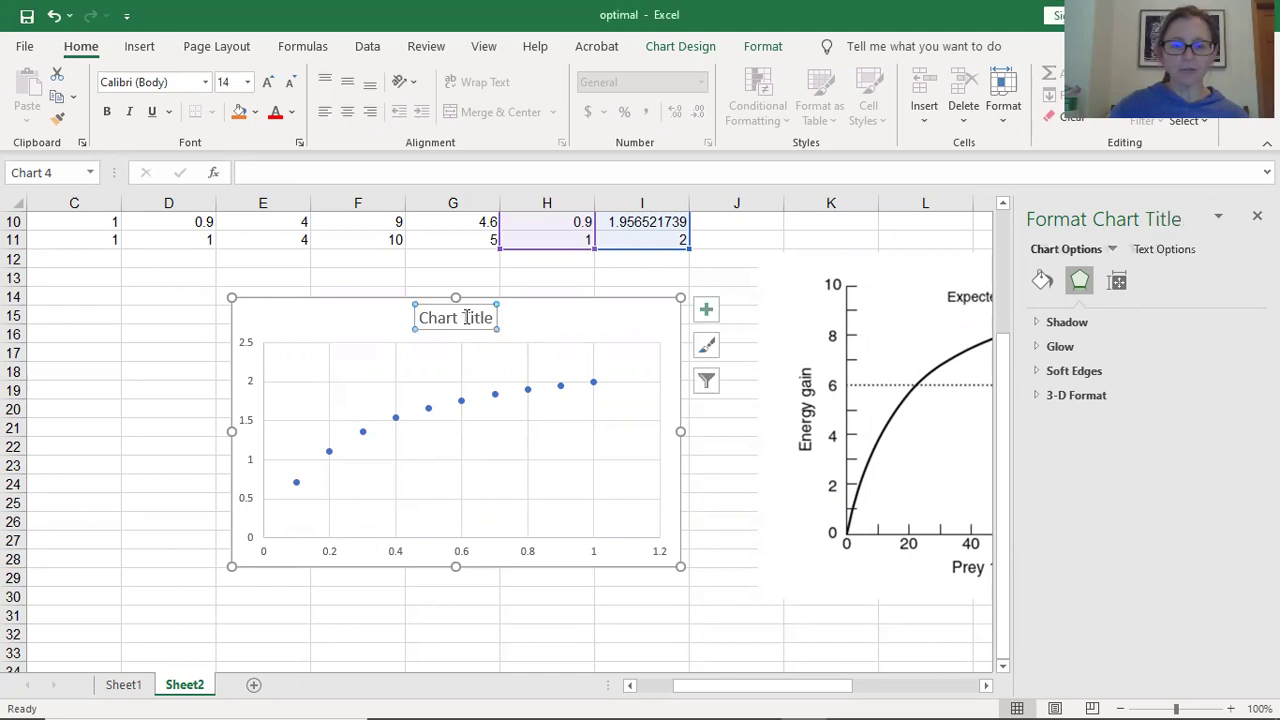
Add a logarithmic trendline to the scatter chart's data series and close the formatting pane
{"action": "left_click", "coordinate": [330, 457]}
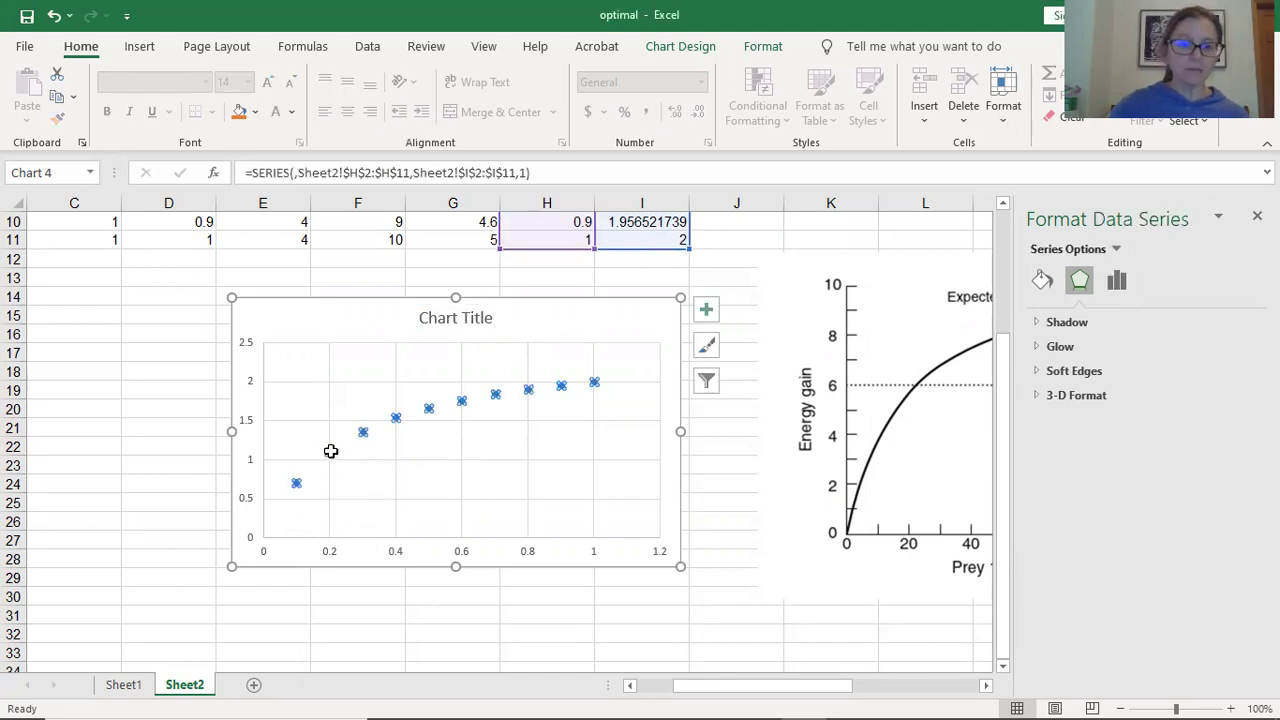
{"action": "right_click", "coordinate": [336, 462]}
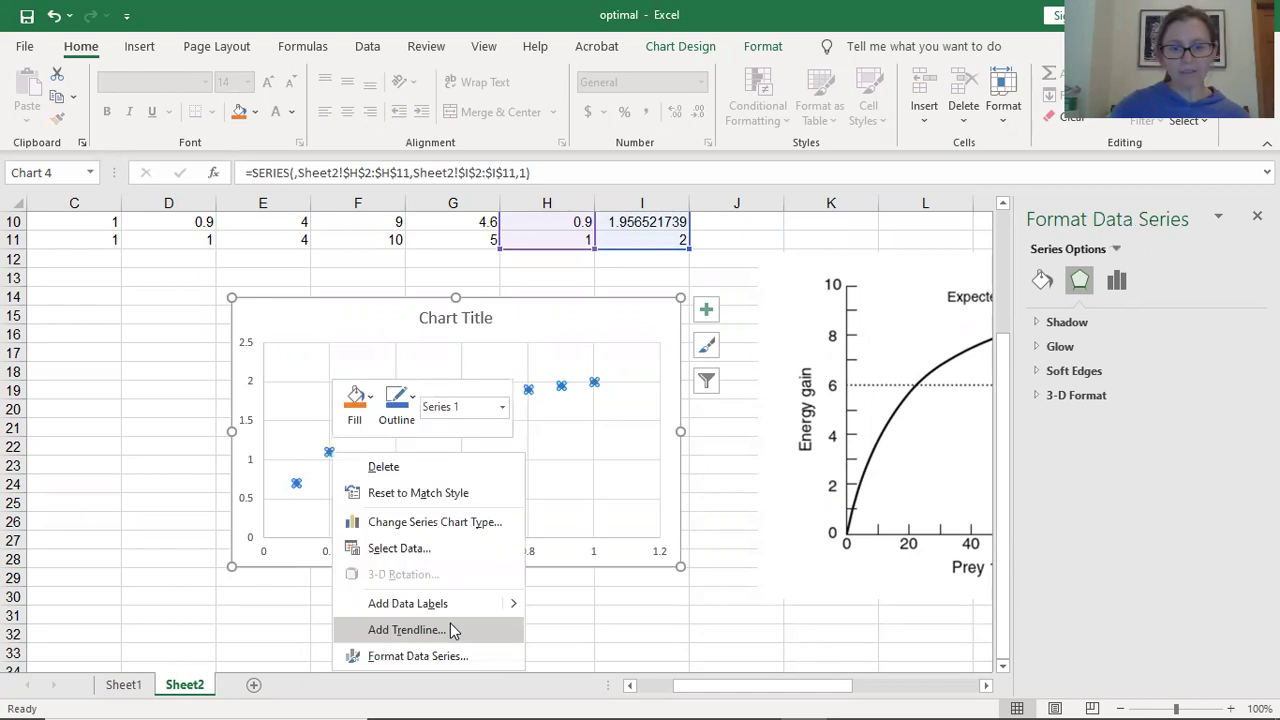
{"action": "left_click", "coordinate": [453, 630]}
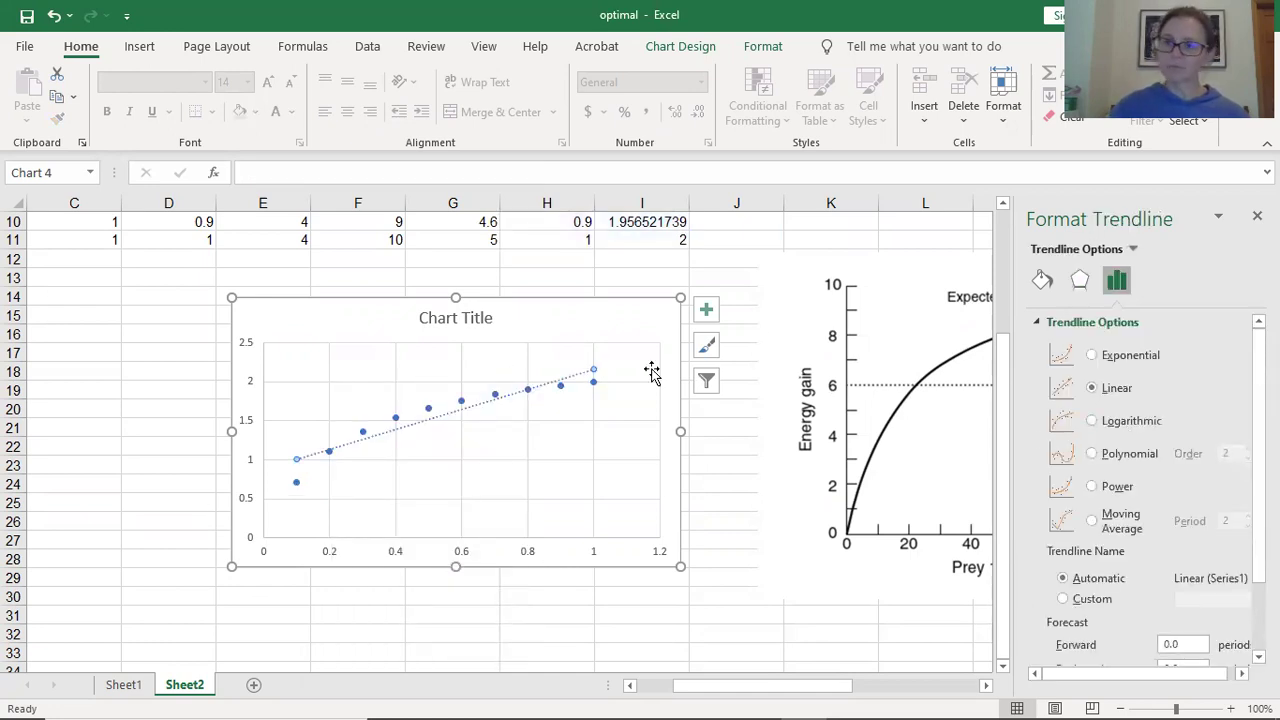
{"action": "left_click", "coordinate": [1092, 420]}
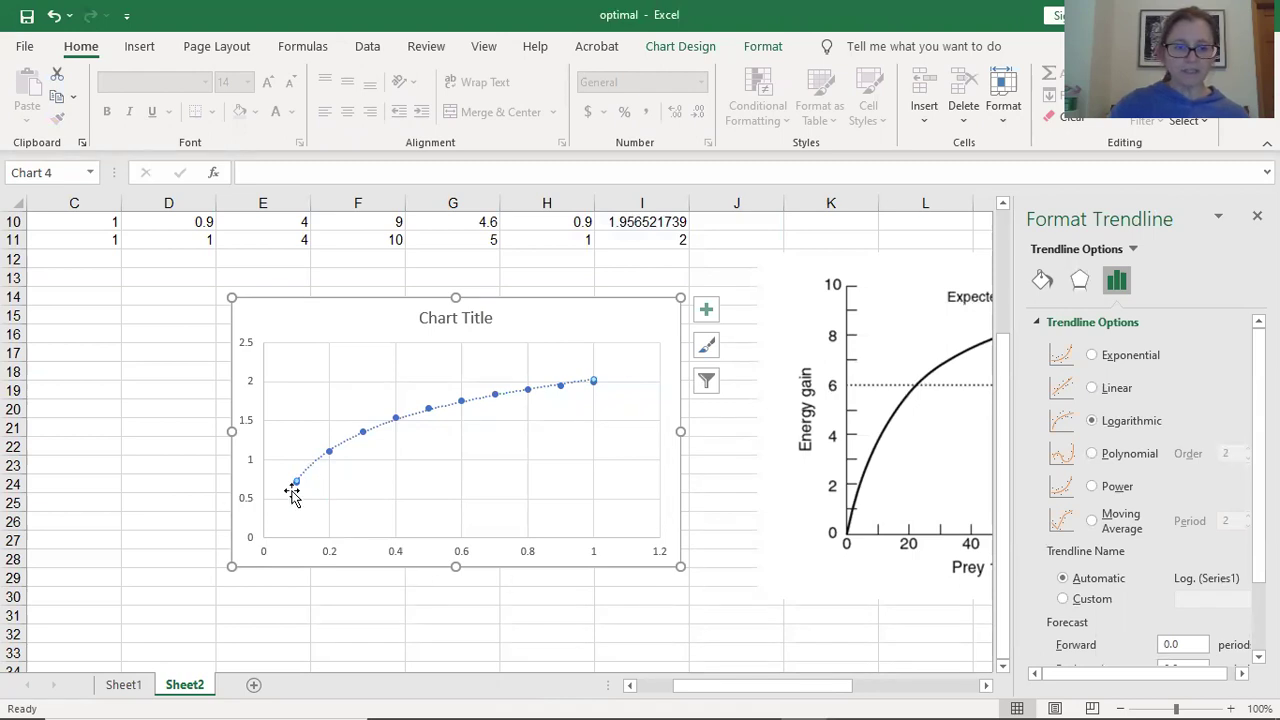
{"action": "left_click", "coordinate": [745, 573]}
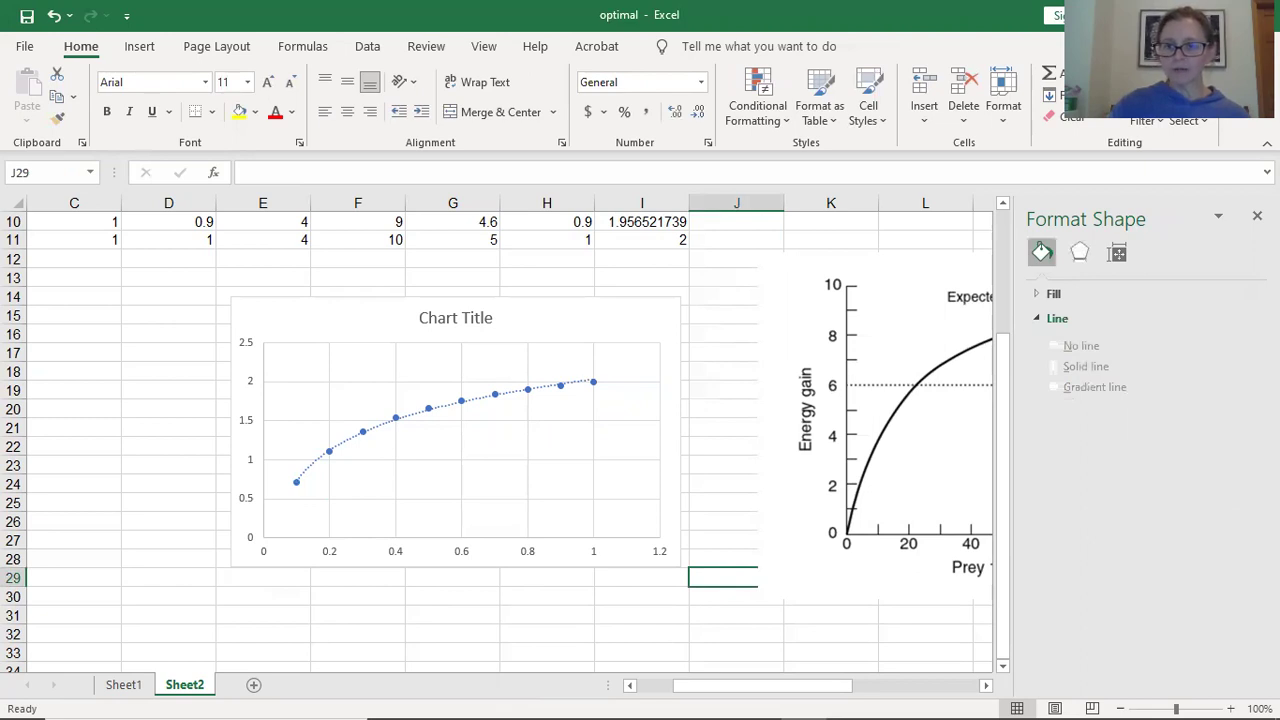
{"action": "left_click", "coordinate": [1257, 216]}
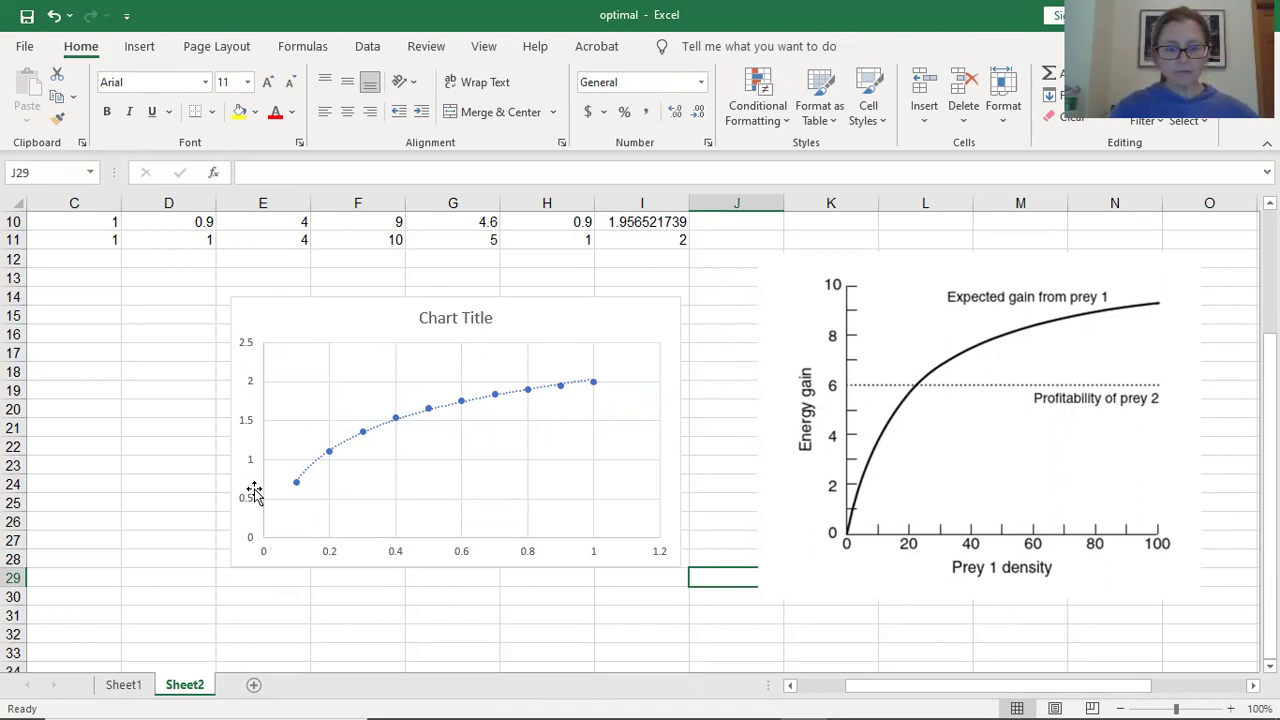
Enlarge the scatter chart, mainly in height, so that it extends down to about row 35
{"action": "left_click", "coordinate": [620, 525]}
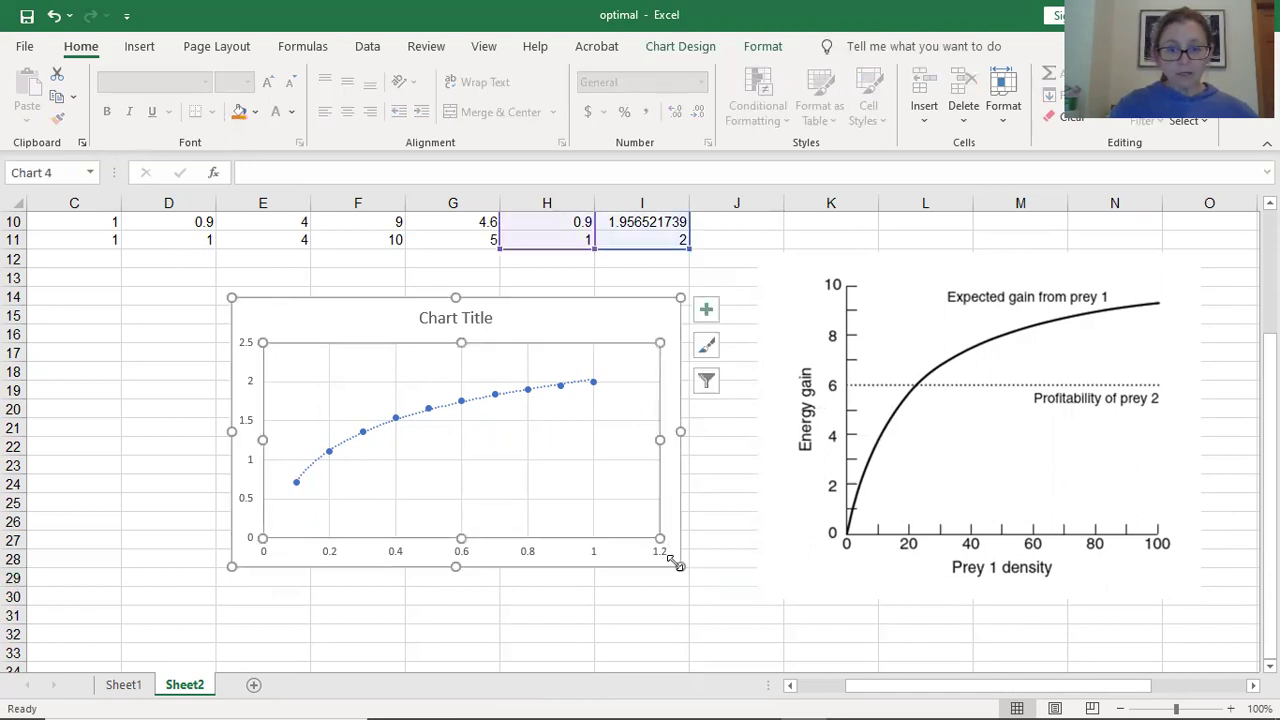
{"action": "left_click_drag", "start_coordinate": [677, 565], "coordinate": [680, 598]}
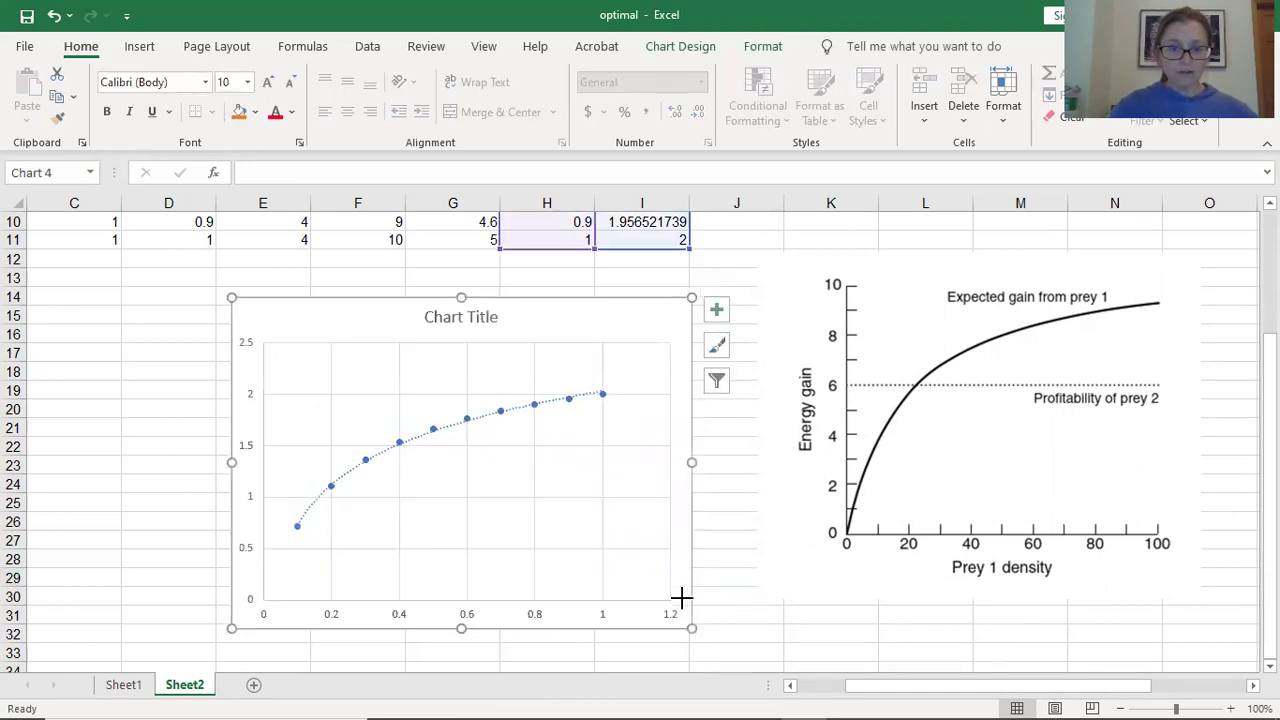
{"action": "scroll", "coordinate": [680, 598], "scroll_direction": "down", "scroll_amount": 2}
{"action": "left_click_drag", "start_coordinate": [690, 512], "coordinate": [696, 580]}
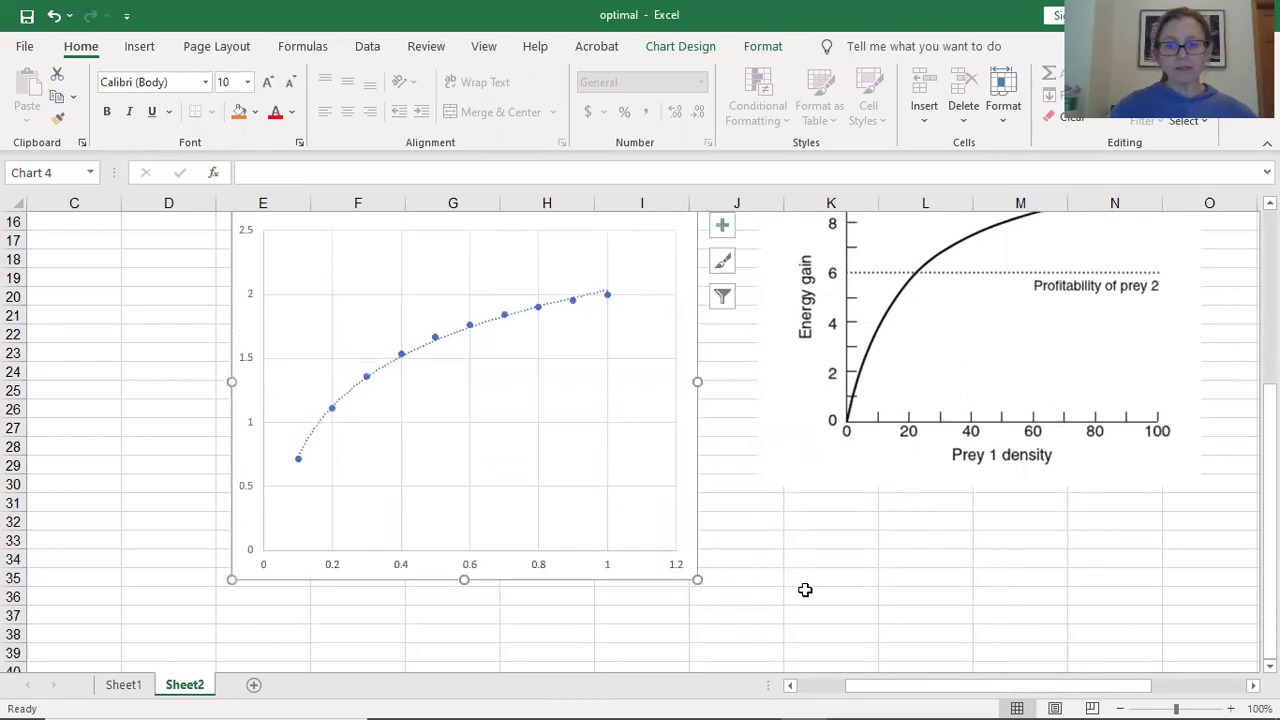
{"action": "scroll", "coordinate": [805, 590], "scroll_direction": "up", "scroll_amount": 1}
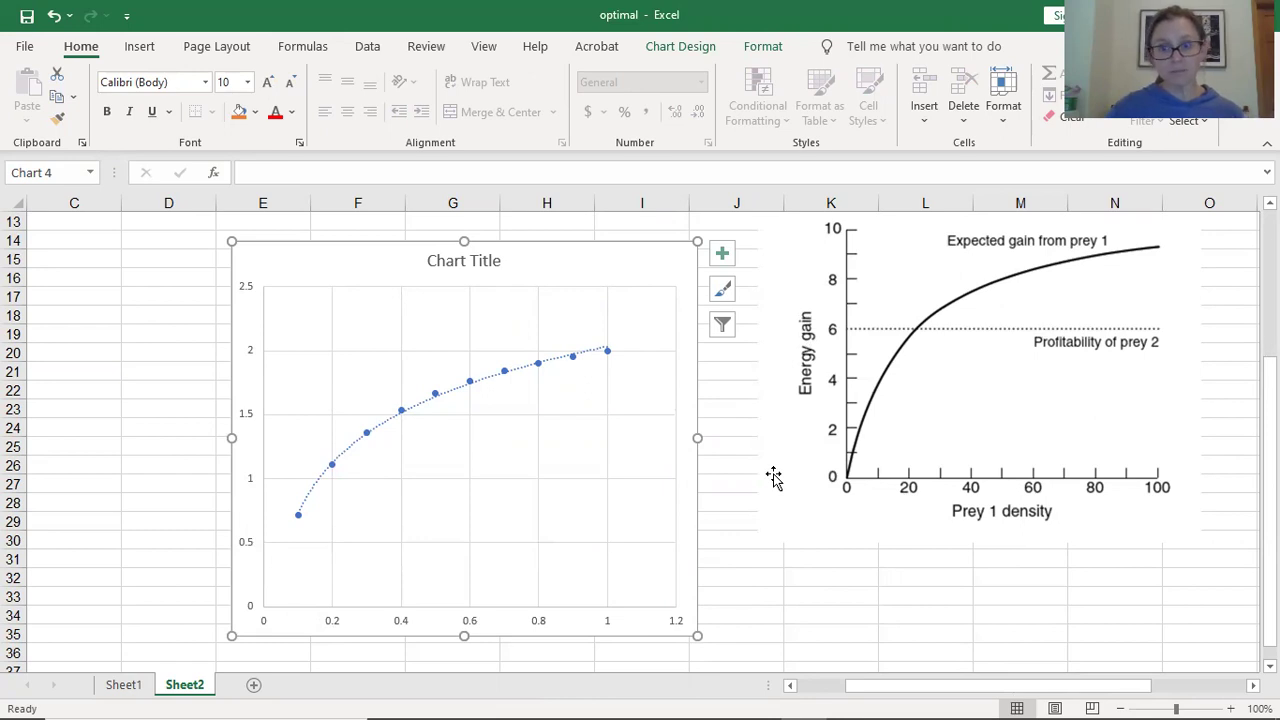
Go back to the formulas beside the table and select the picture of the two-prey equation g(N1, N2)
{"action": "left_click", "coordinate": [446, 452]}
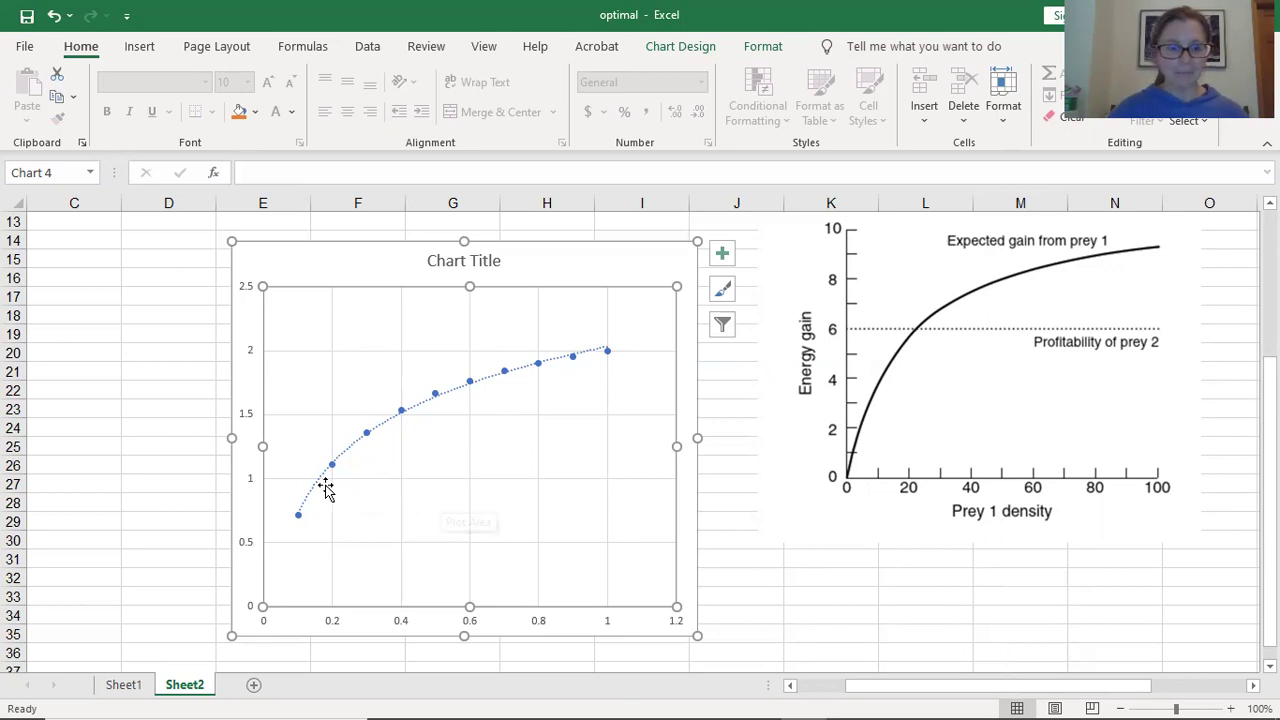
{"action": "scroll", "coordinate": [950, 425], "scroll_direction": "up", "scroll_amount": 3}
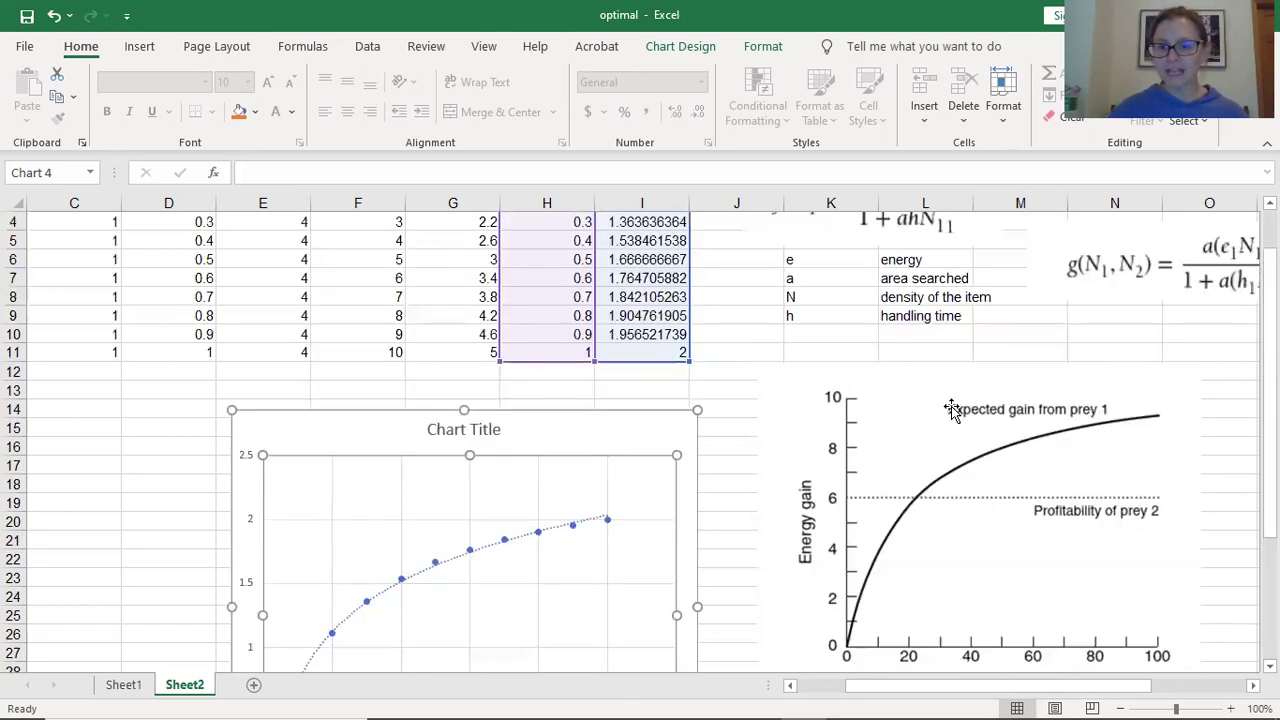
{"action": "left_click", "coordinate": [1178, 281]}
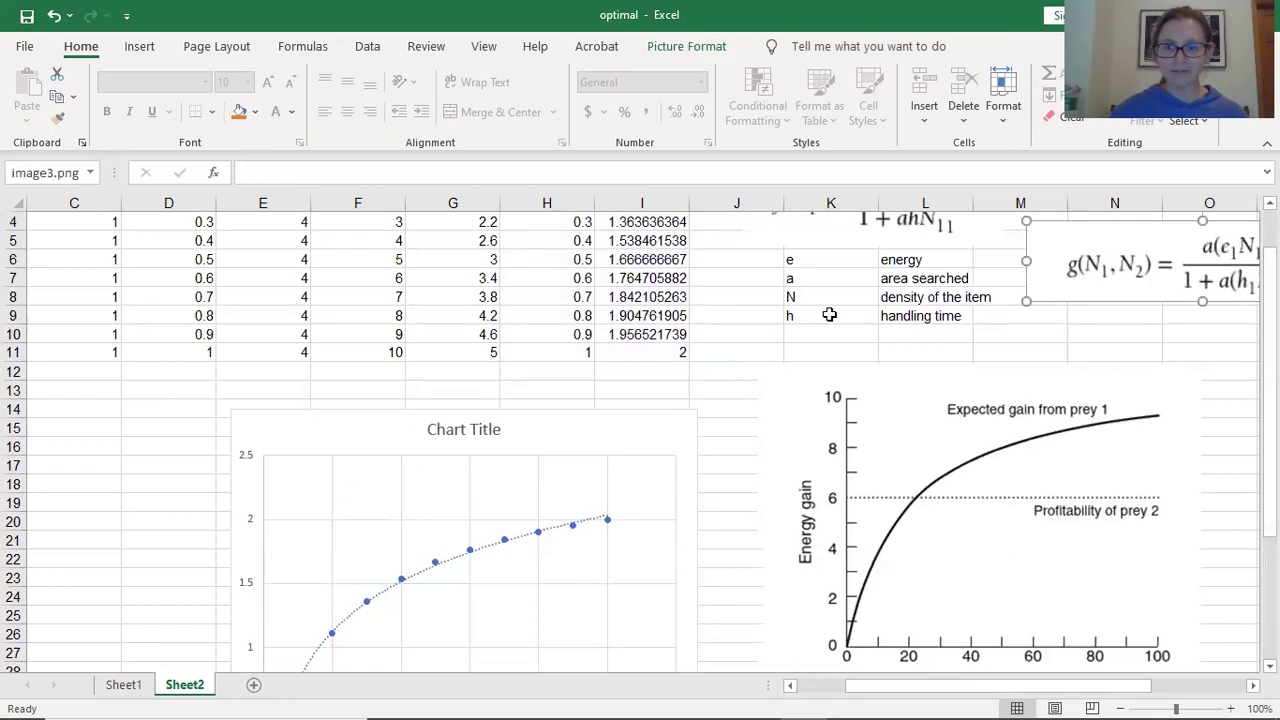